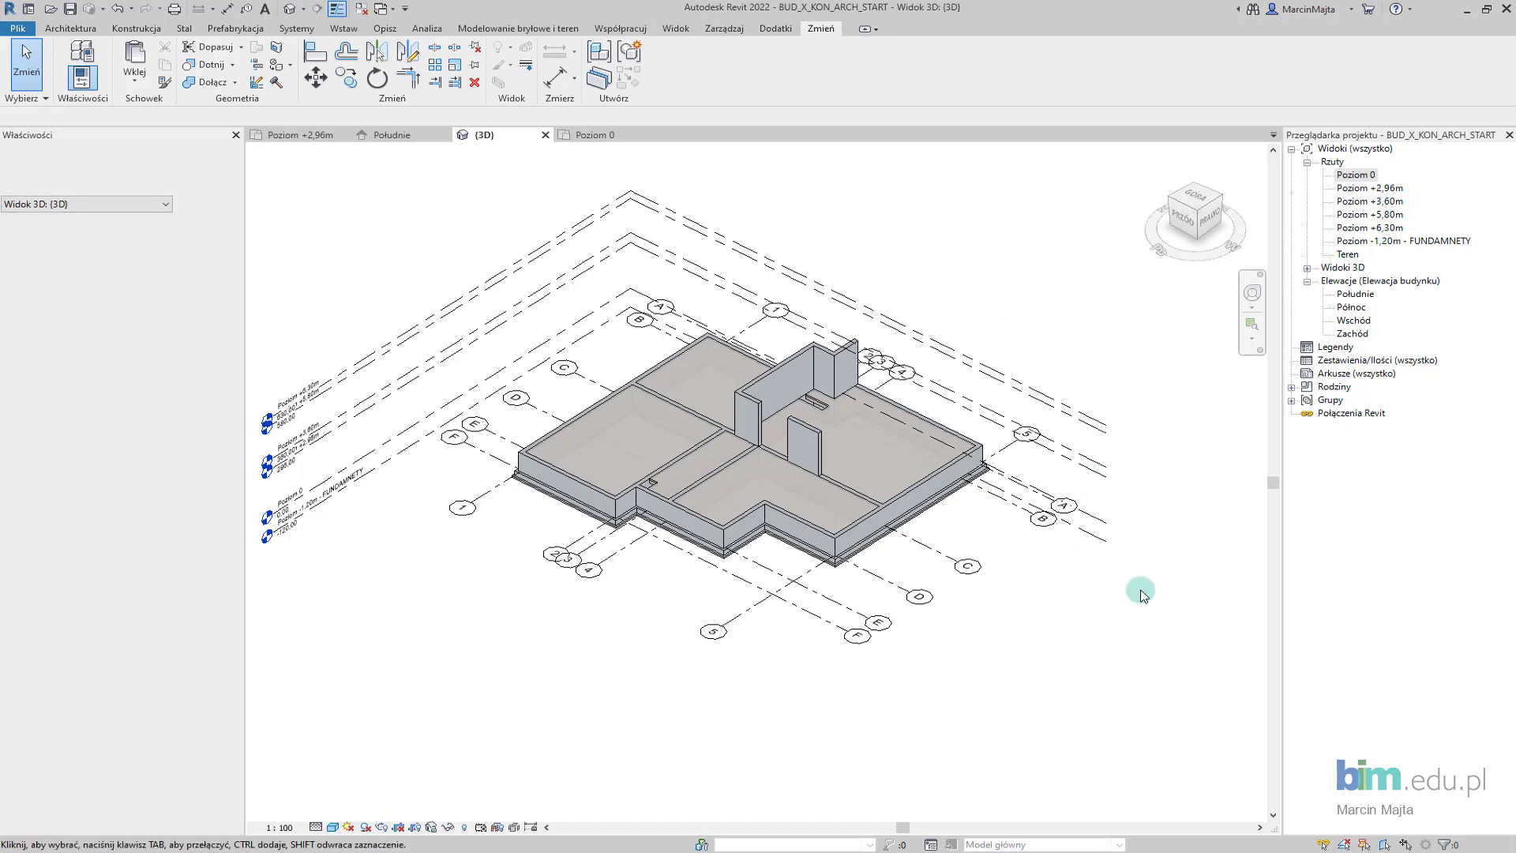
# Hide all the level elements in the 3D view
pyautogui.moveTo(1140, 593); pyautogui.dragTo(1098, 417)
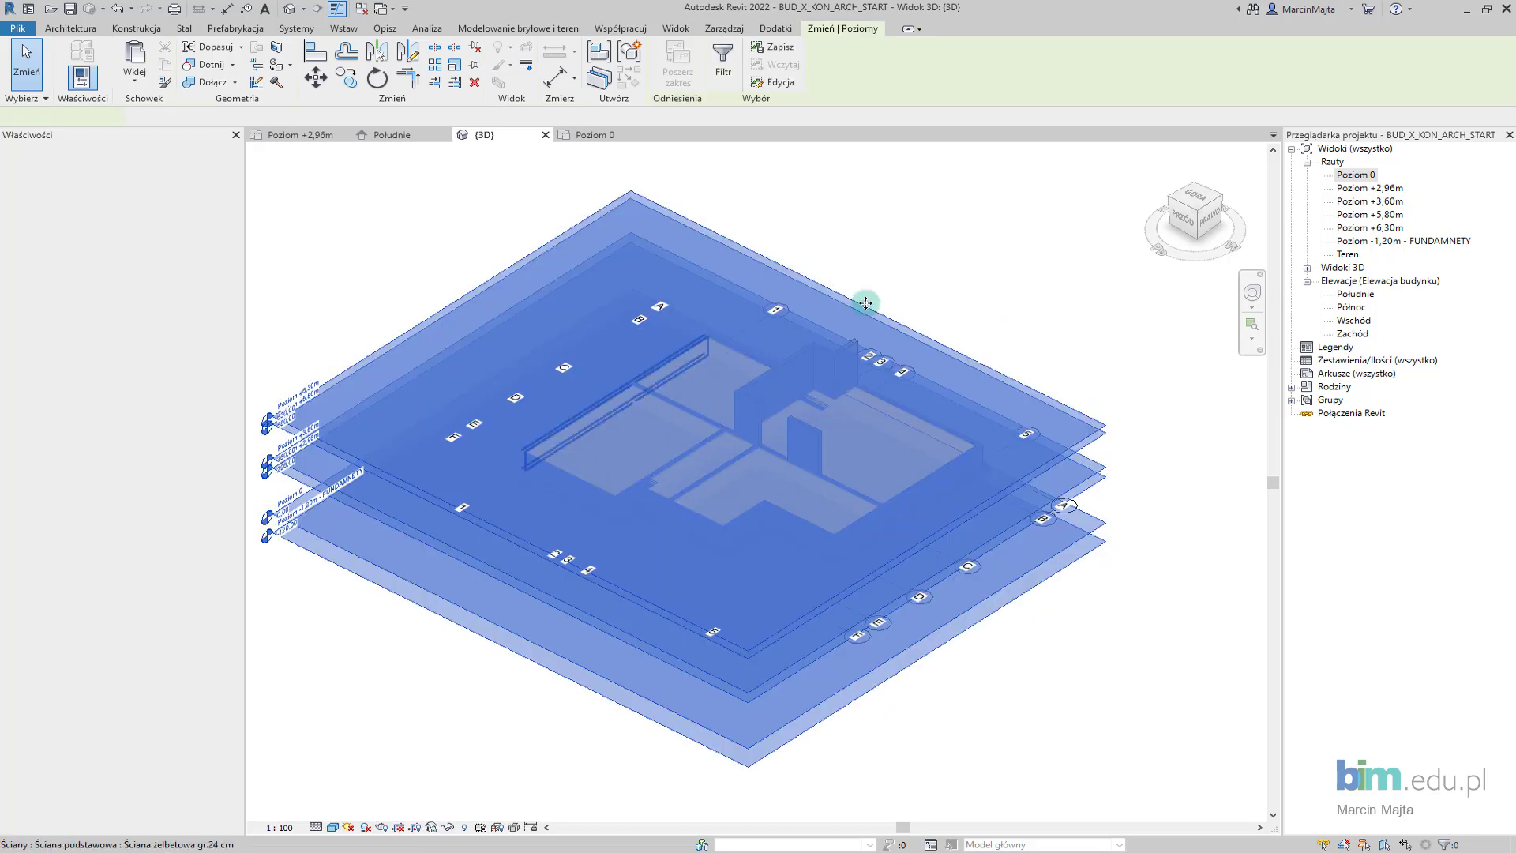
pyautogui.moveTo(1131, 615); pyautogui.dragTo(1100, 420)
pyautogui.rightClick(1015, 309)
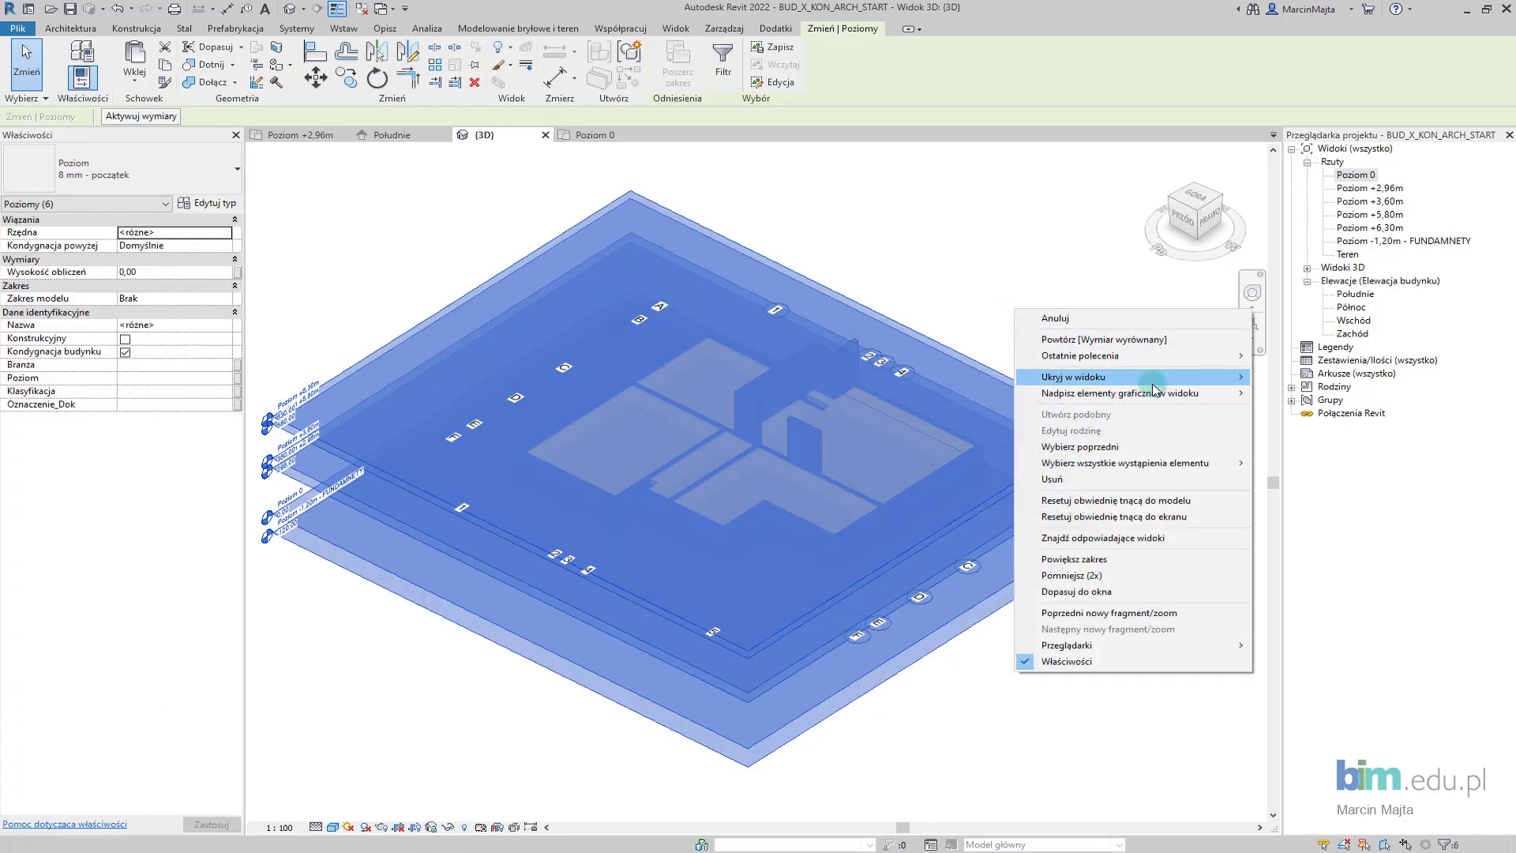
pyautogui.moveTo(1154, 379)
pyautogui.click(1302, 378)
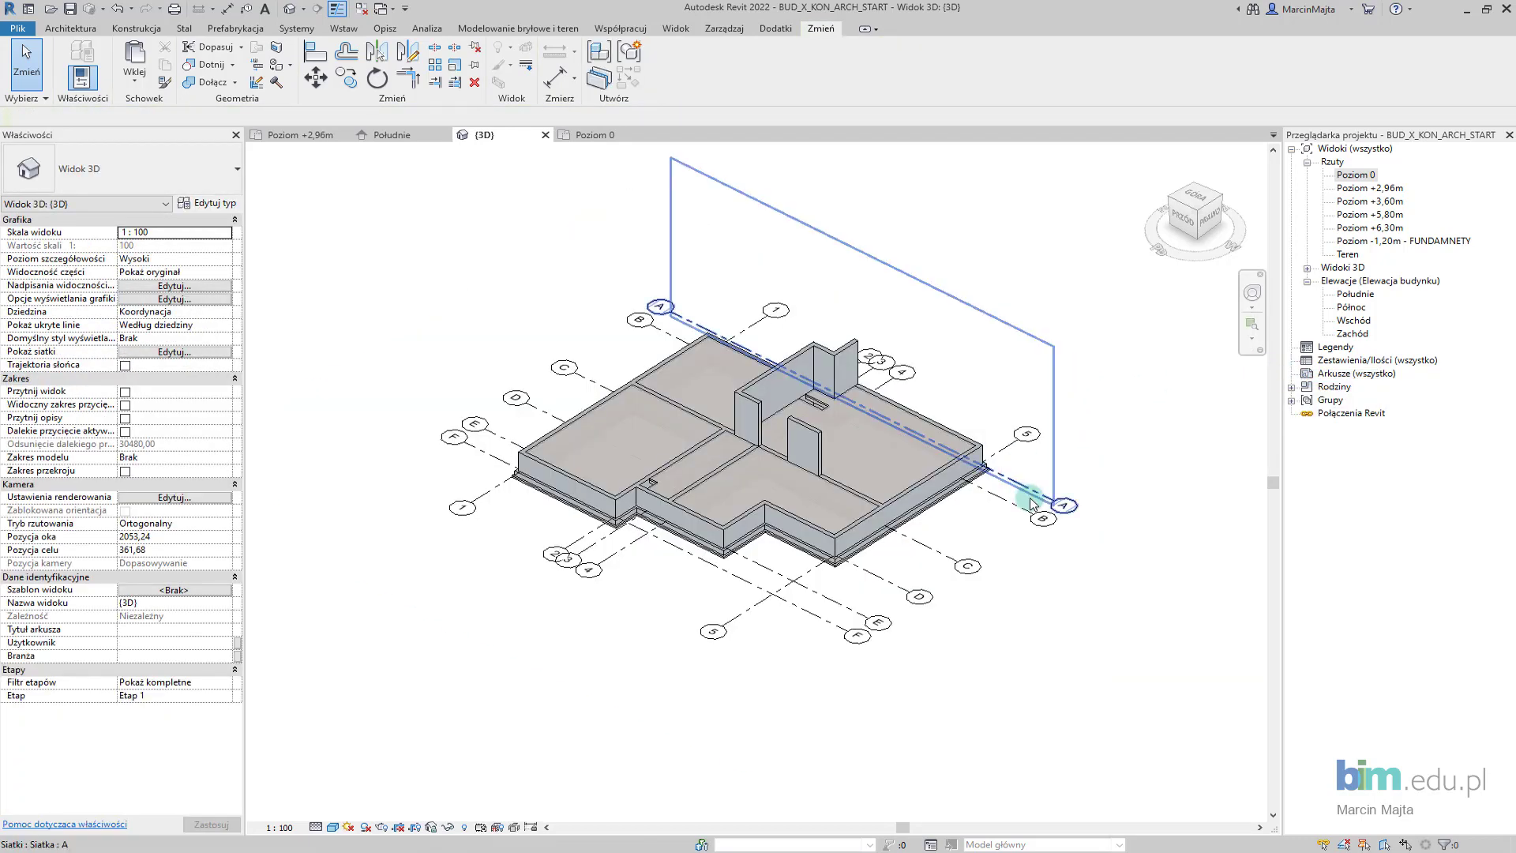
# In the Poziom 0 plan, draw a 24 cm reinforced concrete wall about 70 cm long on axis C, ending at the axis 5 wall
pyautogui.moveTo(1030, 499); pyautogui.dragTo(1049, 530, button='middle')
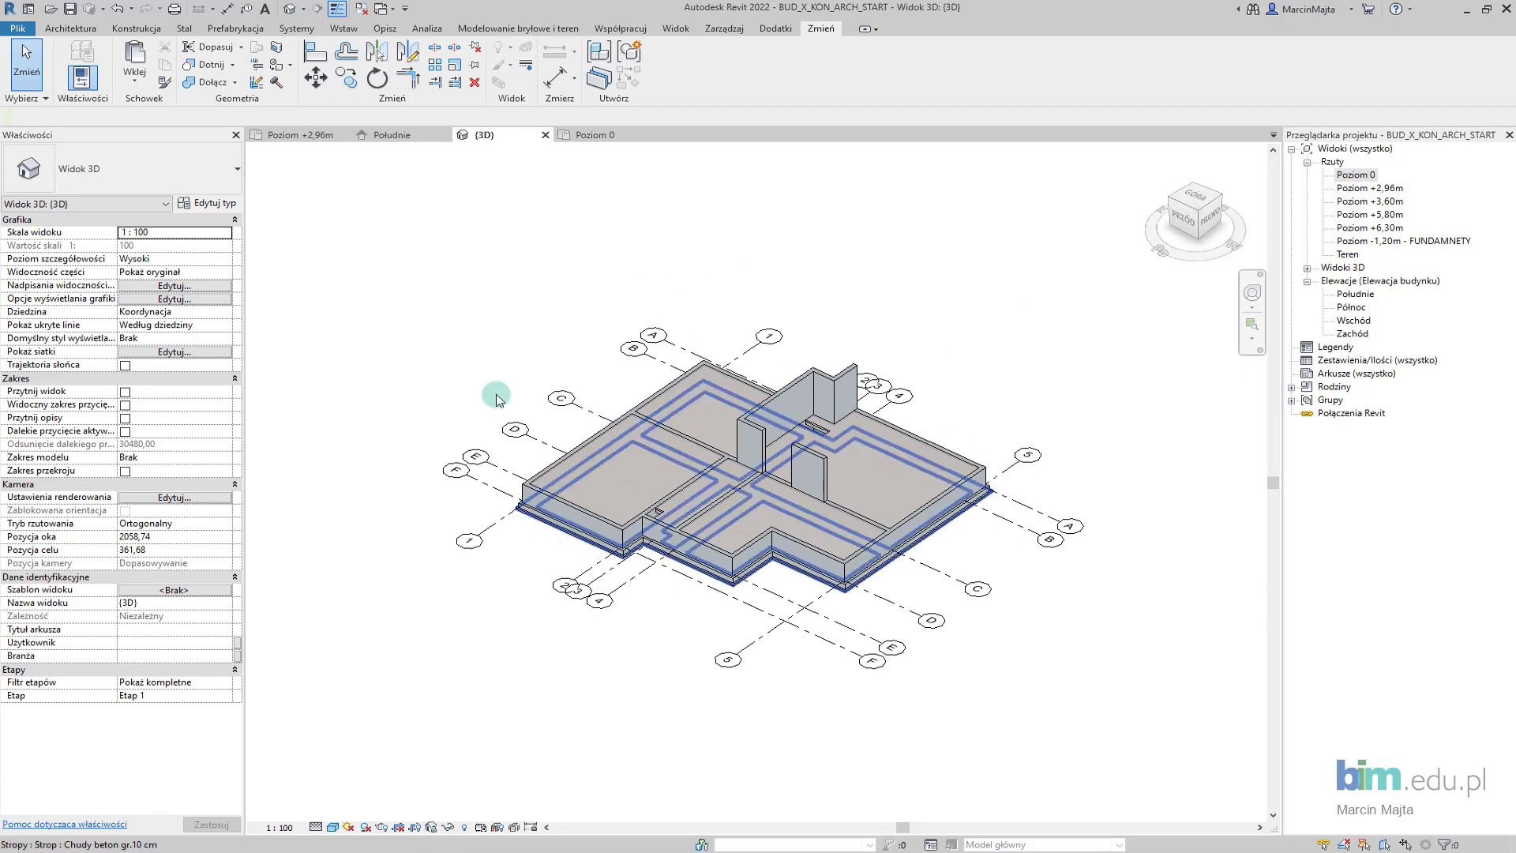
pyautogui.moveTo(681, 306); pyautogui.dragTo(689, 282, button='middle')
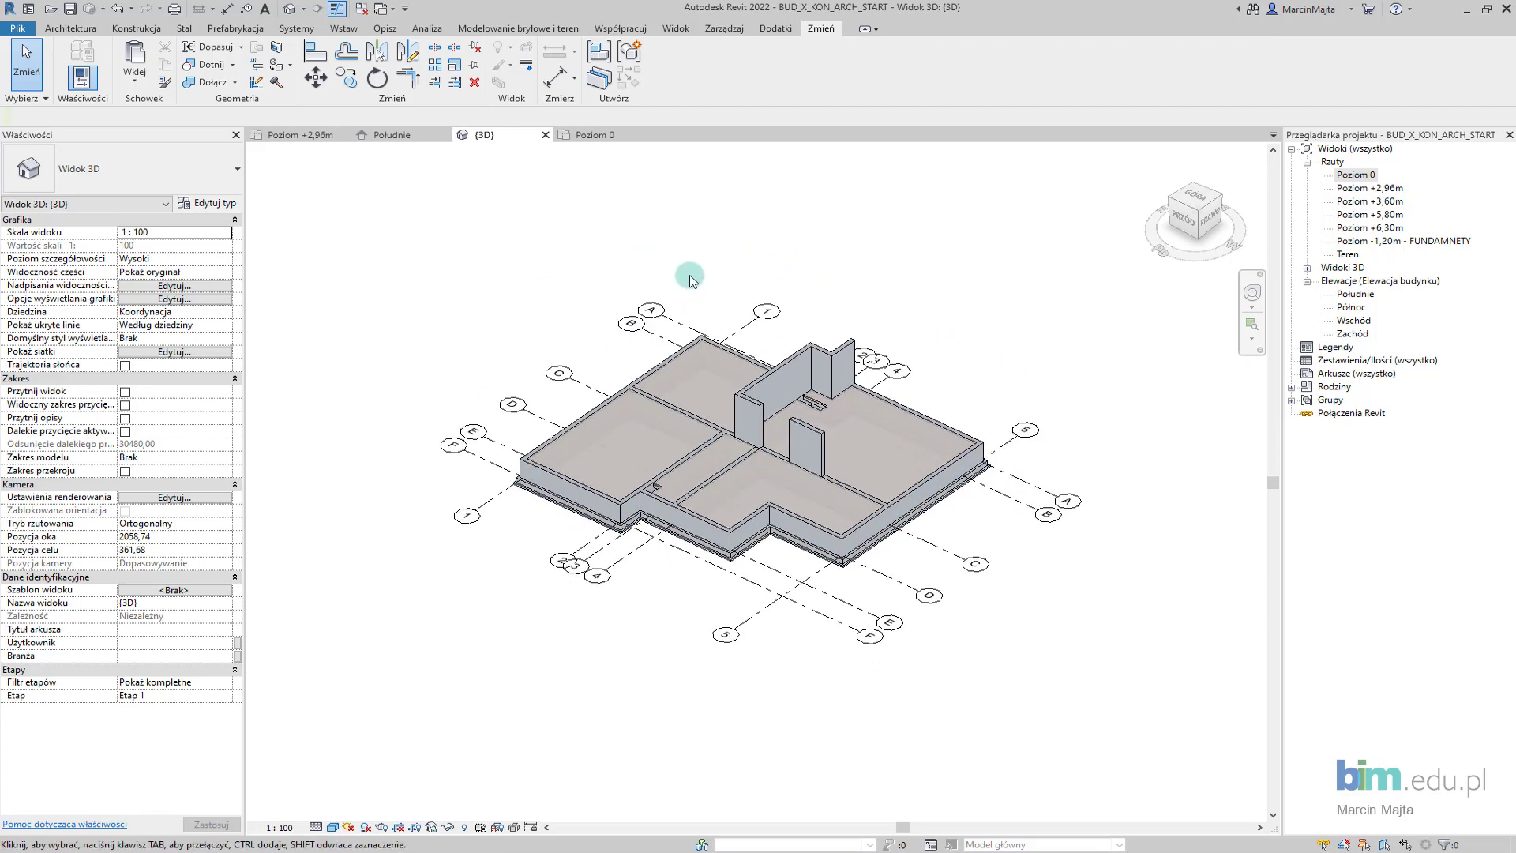
pyautogui.click(581, 135)
pyautogui.moveTo(926, 429); pyautogui.dragTo(841, 393, button='middle')
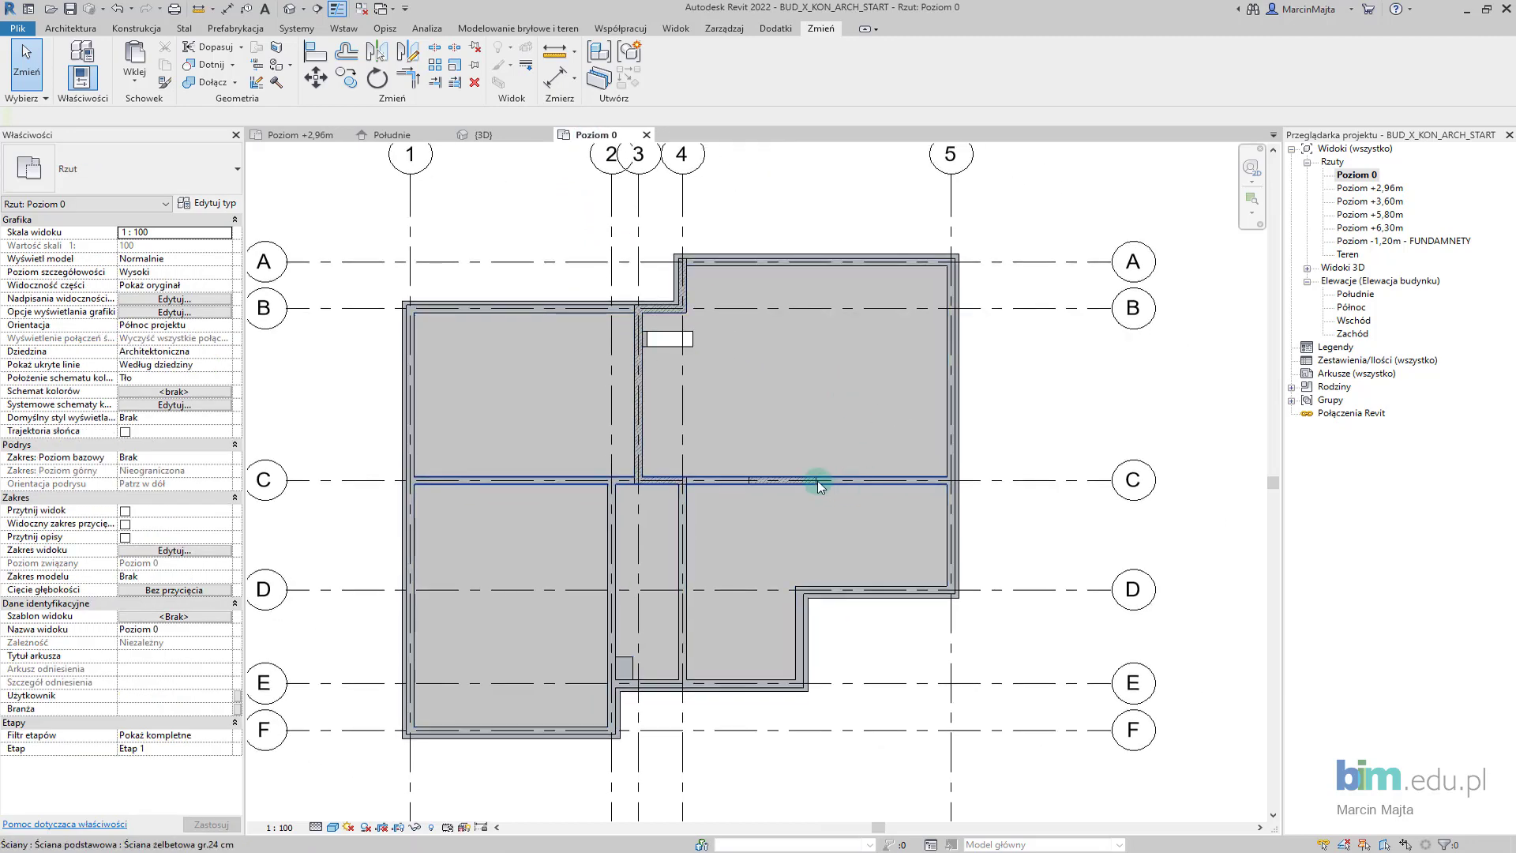
pyautogui.scroll(3, 779, 474)
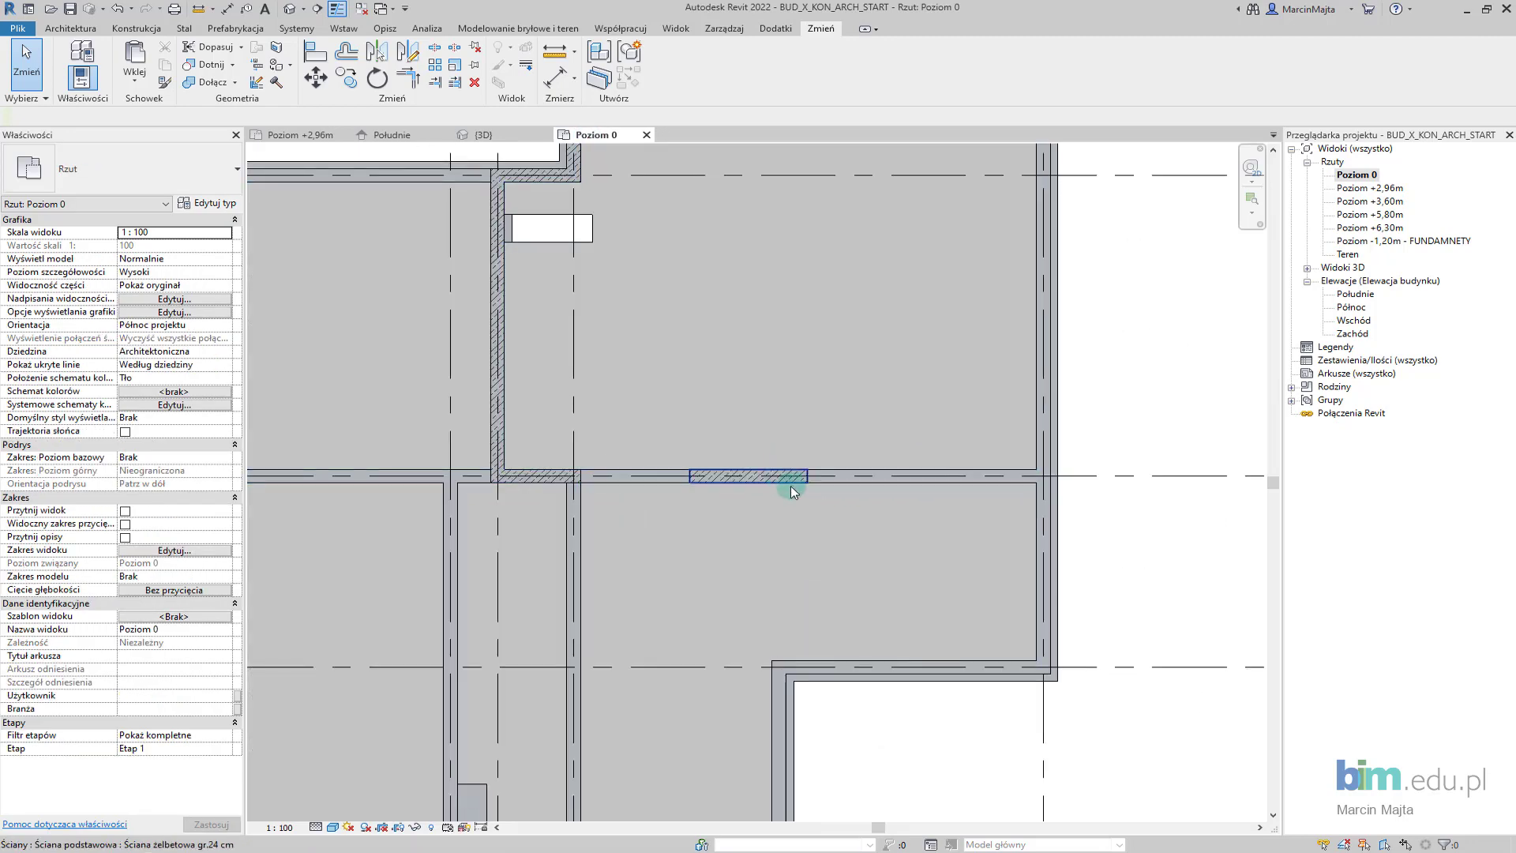
pyautogui.click(790, 485)
pyautogui.press('w')
pyautogui.press('a')
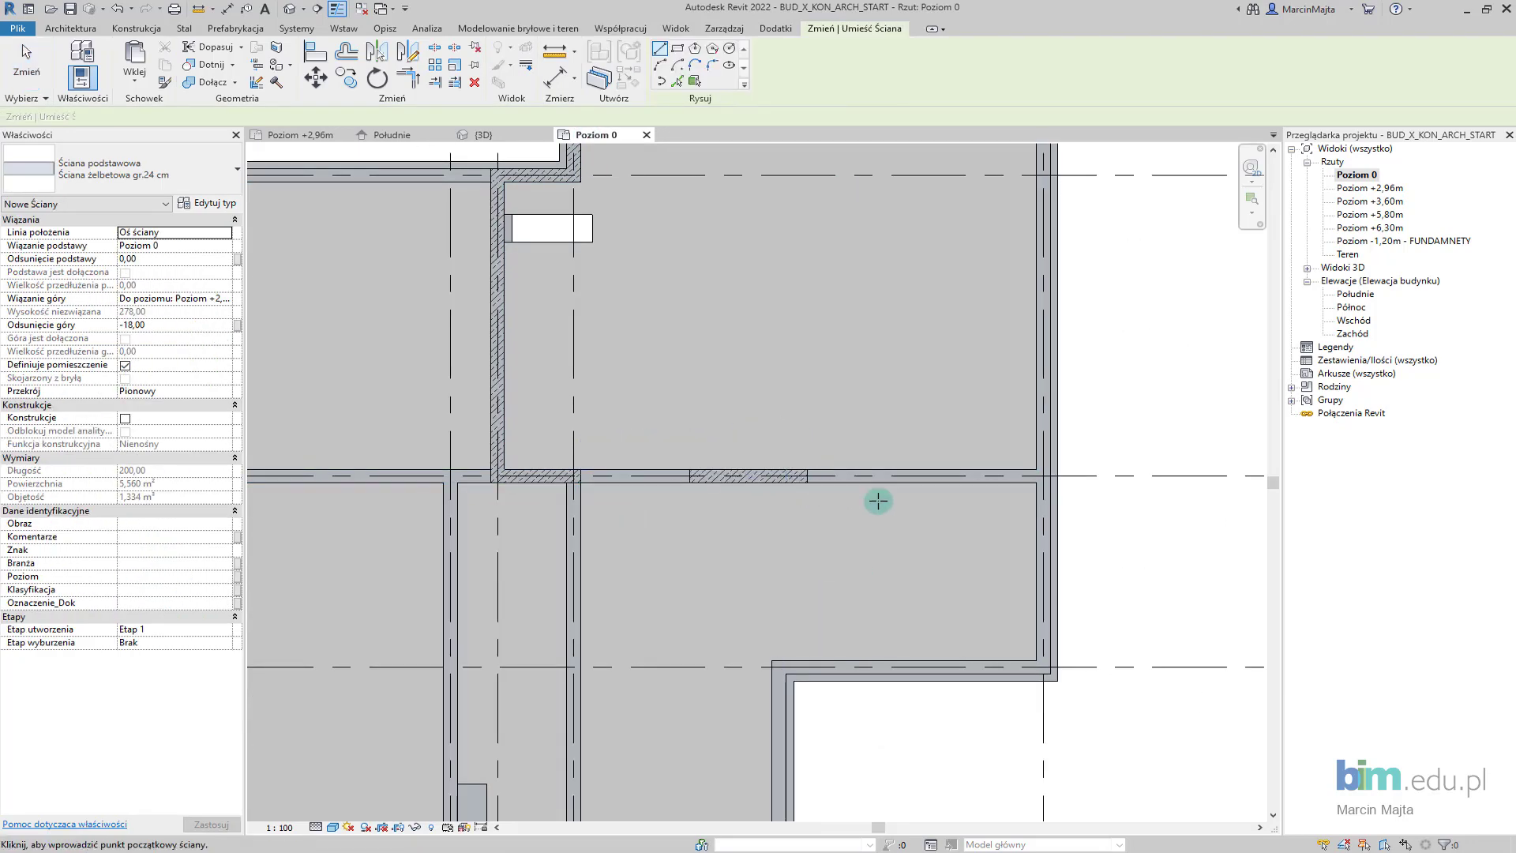
pyautogui.scroll(2, 1027, 484)
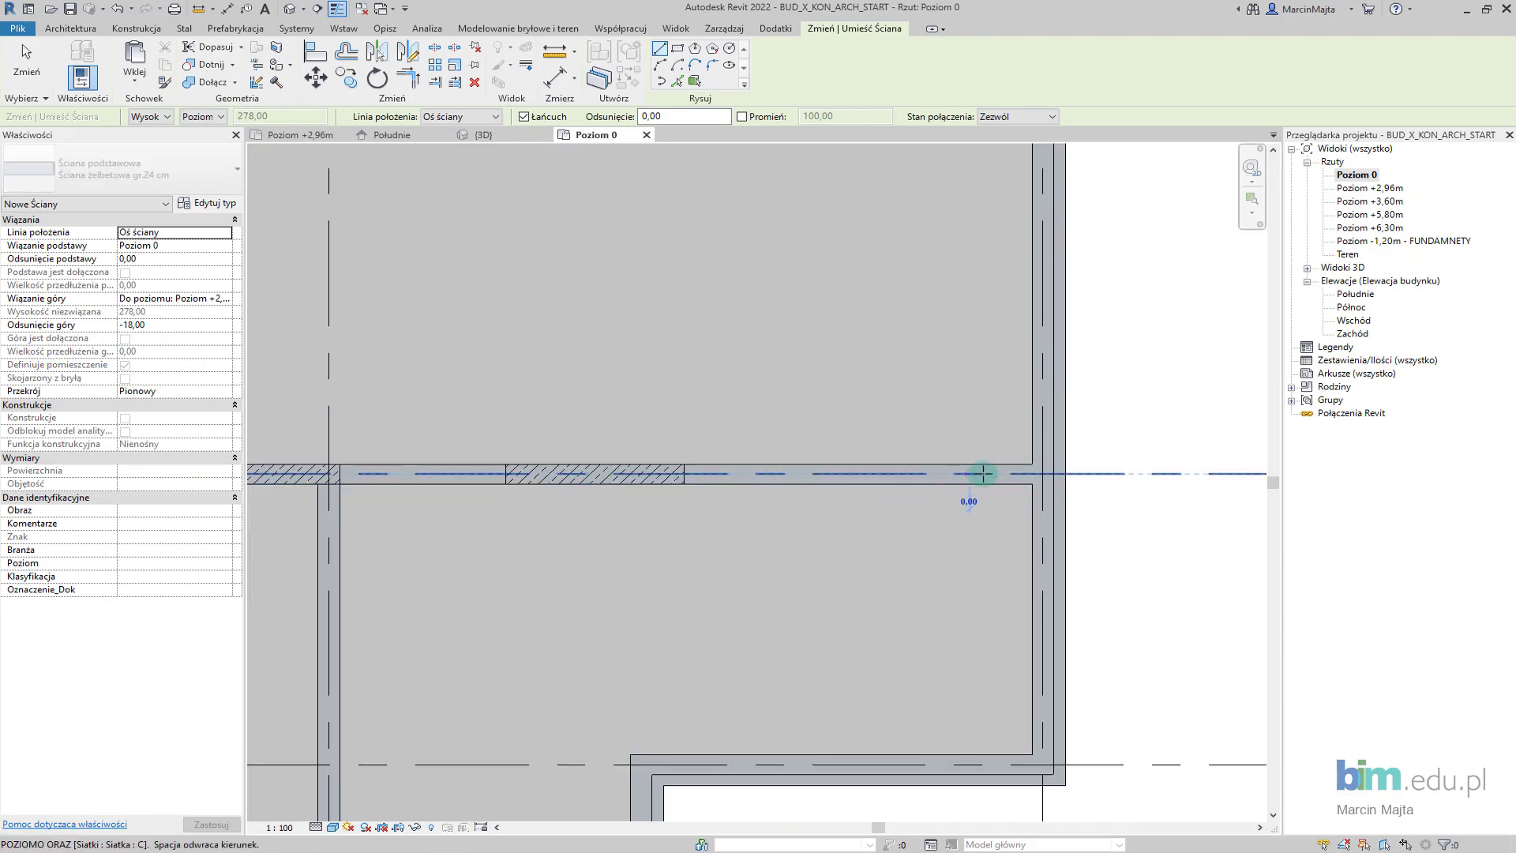
pyautogui.click(968, 474)
pyautogui.click(1032, 472)
pyautogui.press('Escape')
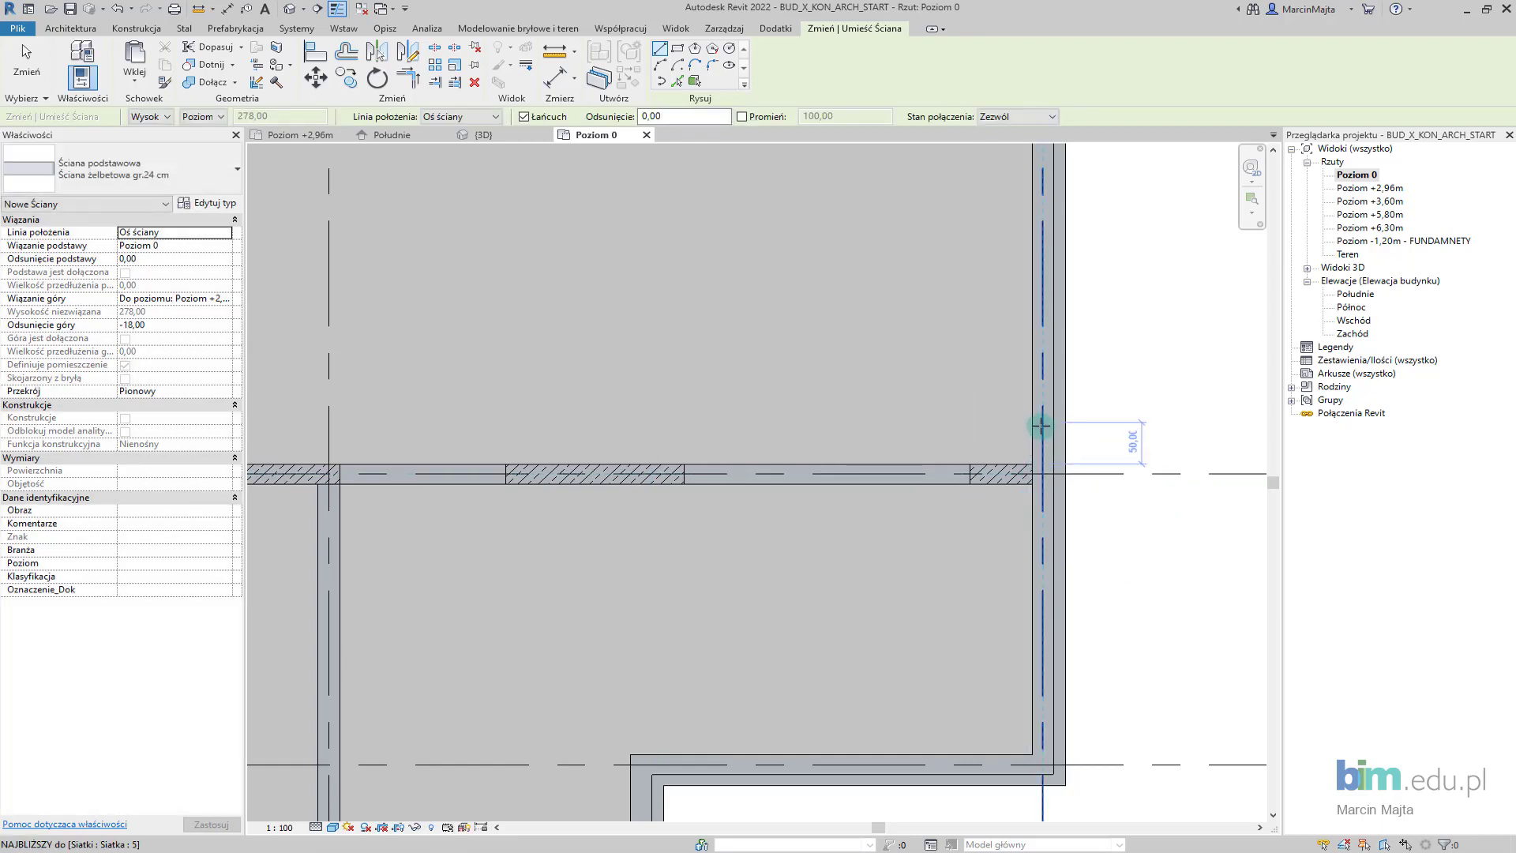
# Draw a 24 cm reinforced concrete wall about 120 cm long along axis 5, crossing axis C
pyautogui.click(1040, 425)
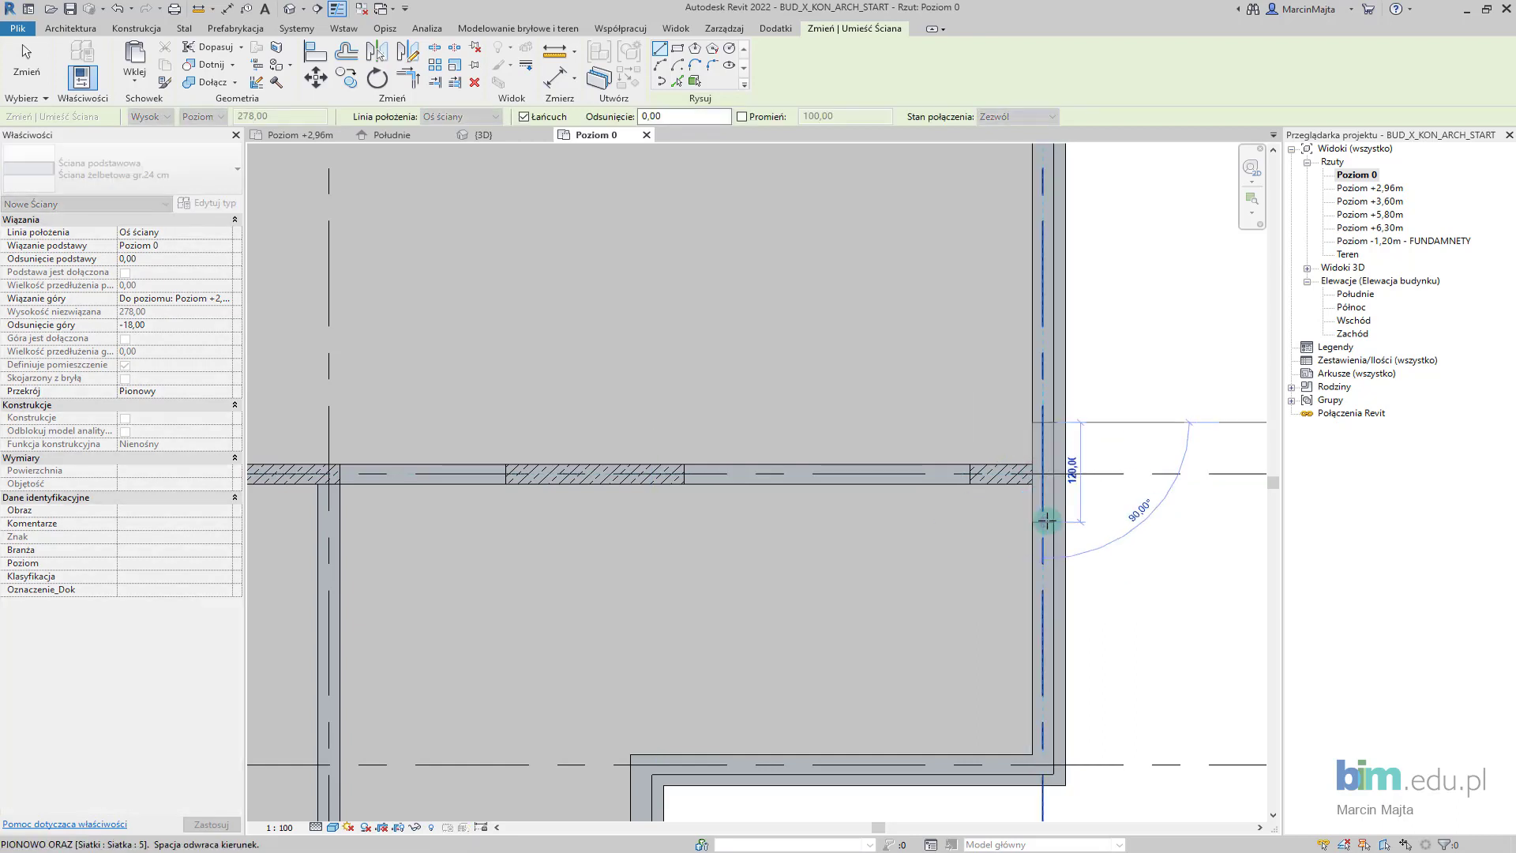
pyautogui.click(1047, 521)
pyautogui.press('Escape')
pyautogui.press('Escape')
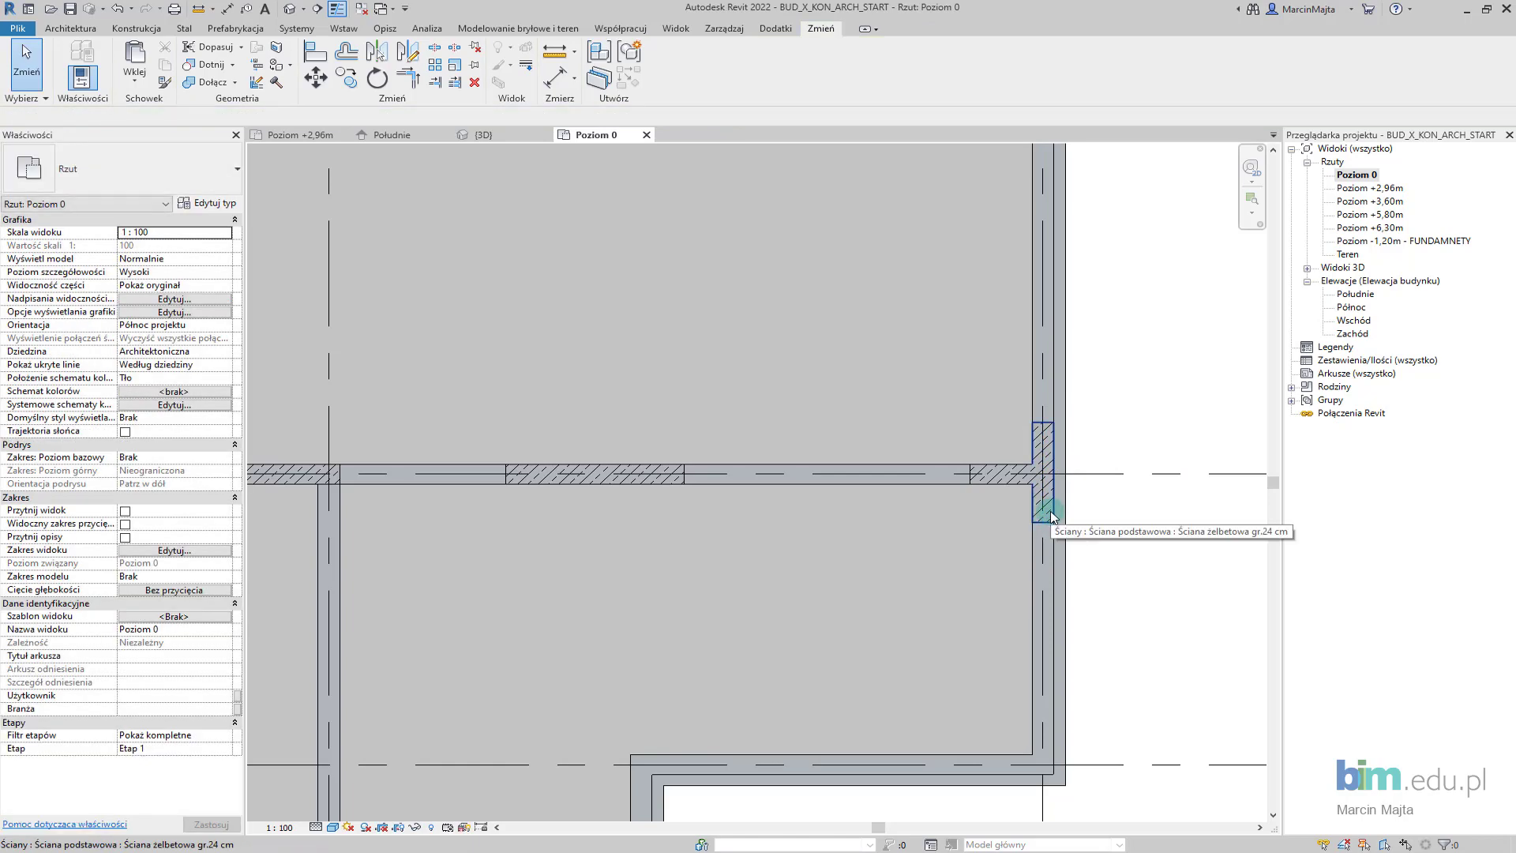
# Measure the distance between axis C and the end of the short wall on axis 5
pyautogui.scroll(3, 1056, 506)
pyautogui.press('d')
pyautogui.press('i')
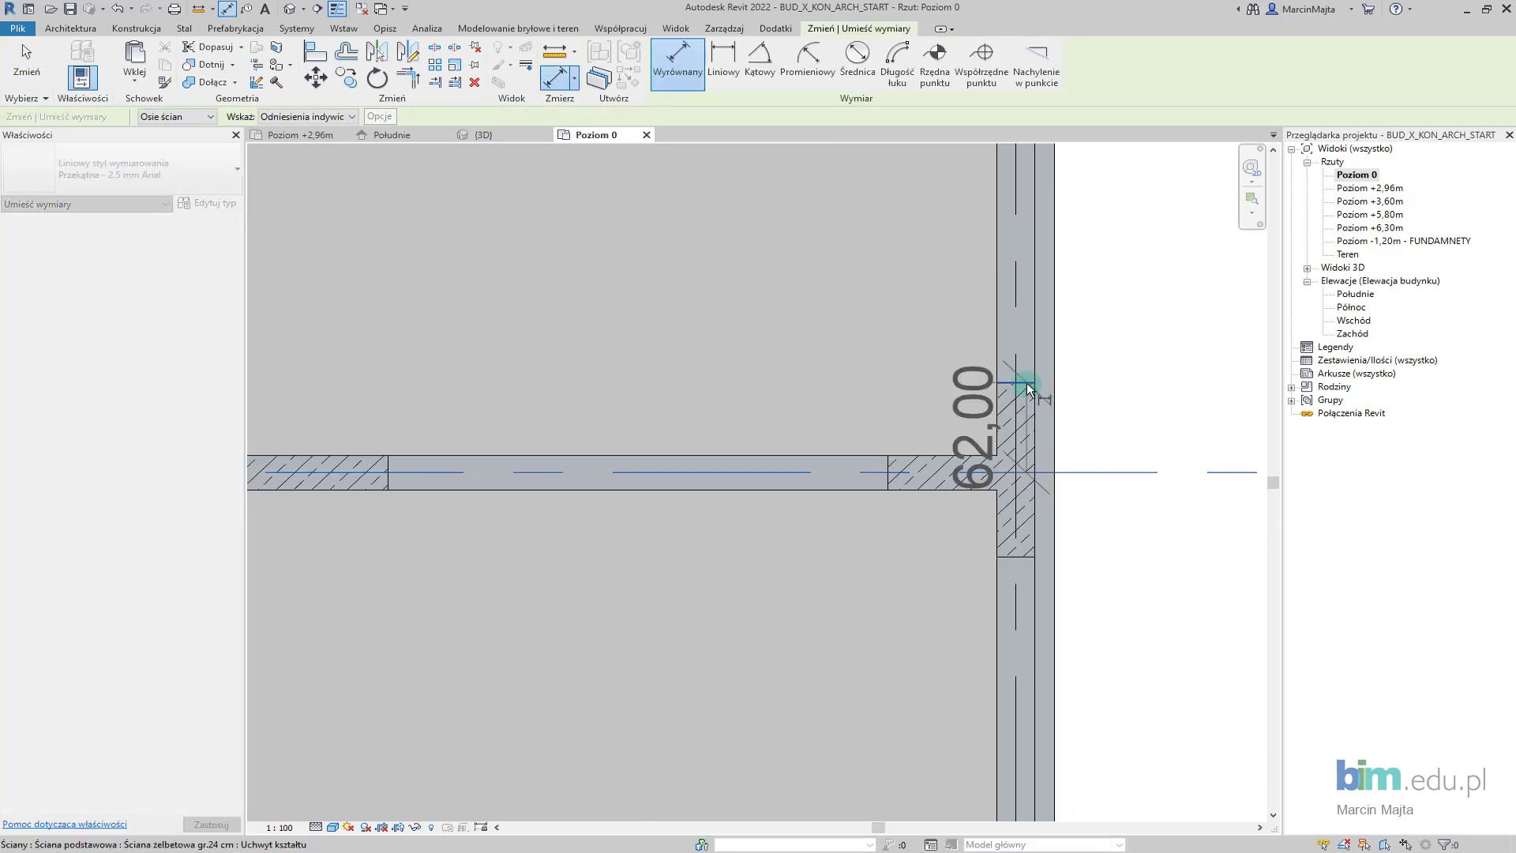
pyautogui.press('Escape')
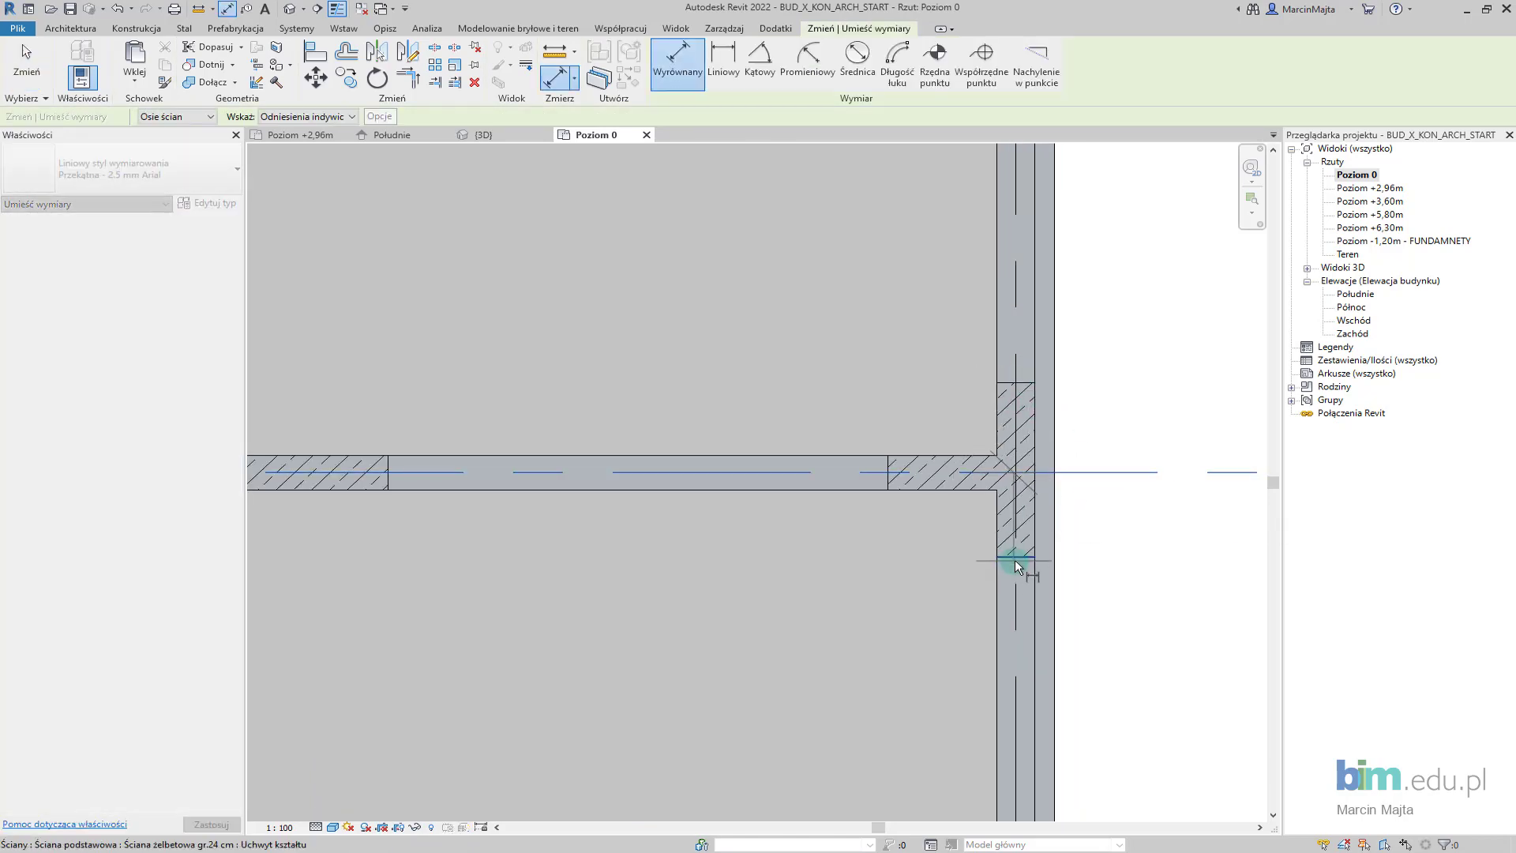
pyautogui.click(1016, 560)
pyautogui.press('Escape')
pyautogui.press('Escape')
# Move the short wall on axis 5 by 2 cm along the axis toward axis D
pyautogui.click(1022, 525)
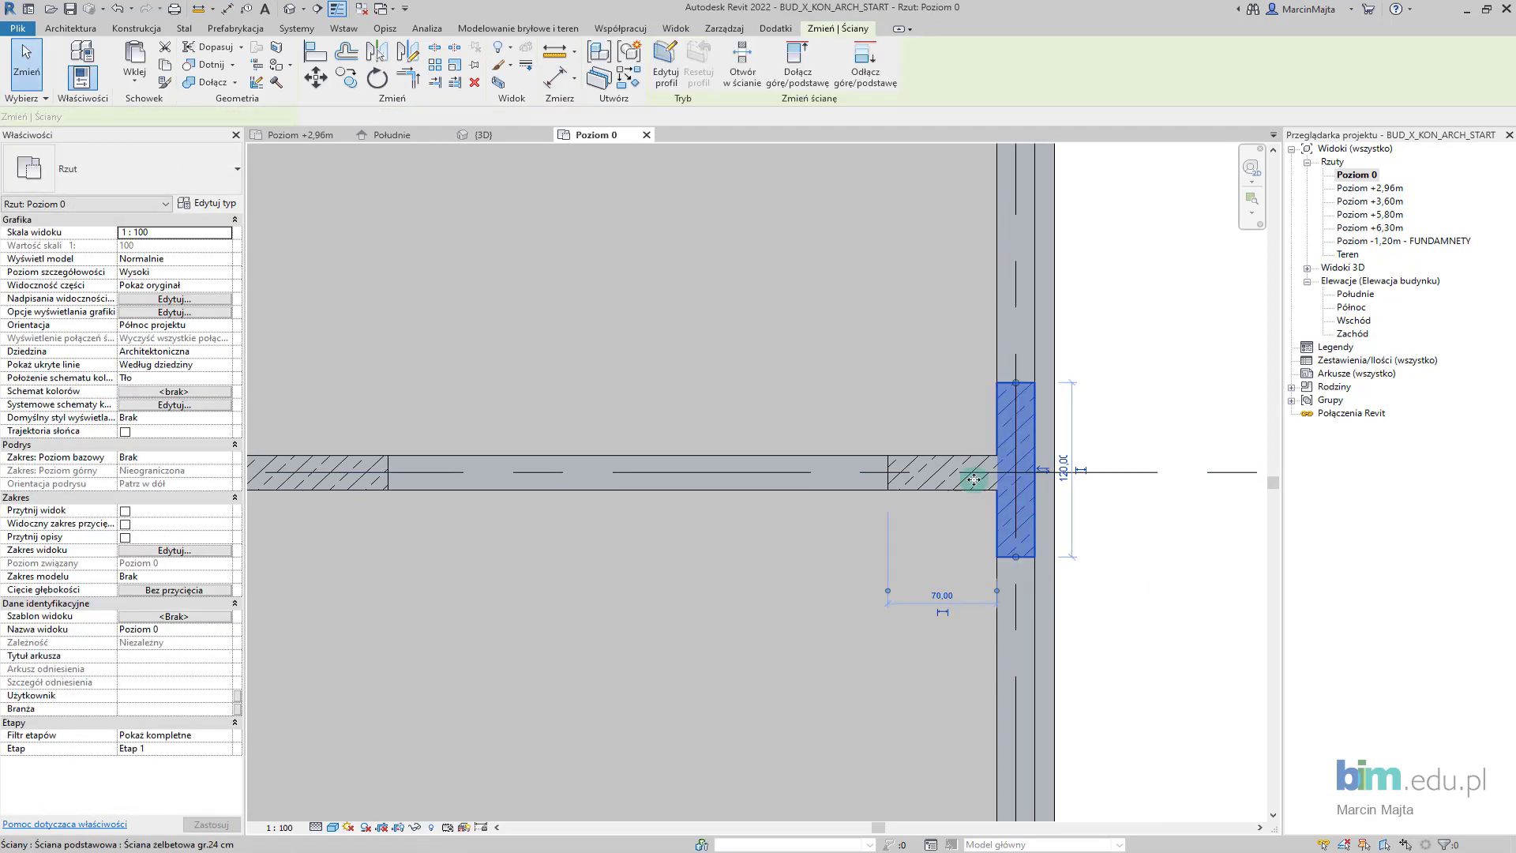
pyautogui.click(320, 93)
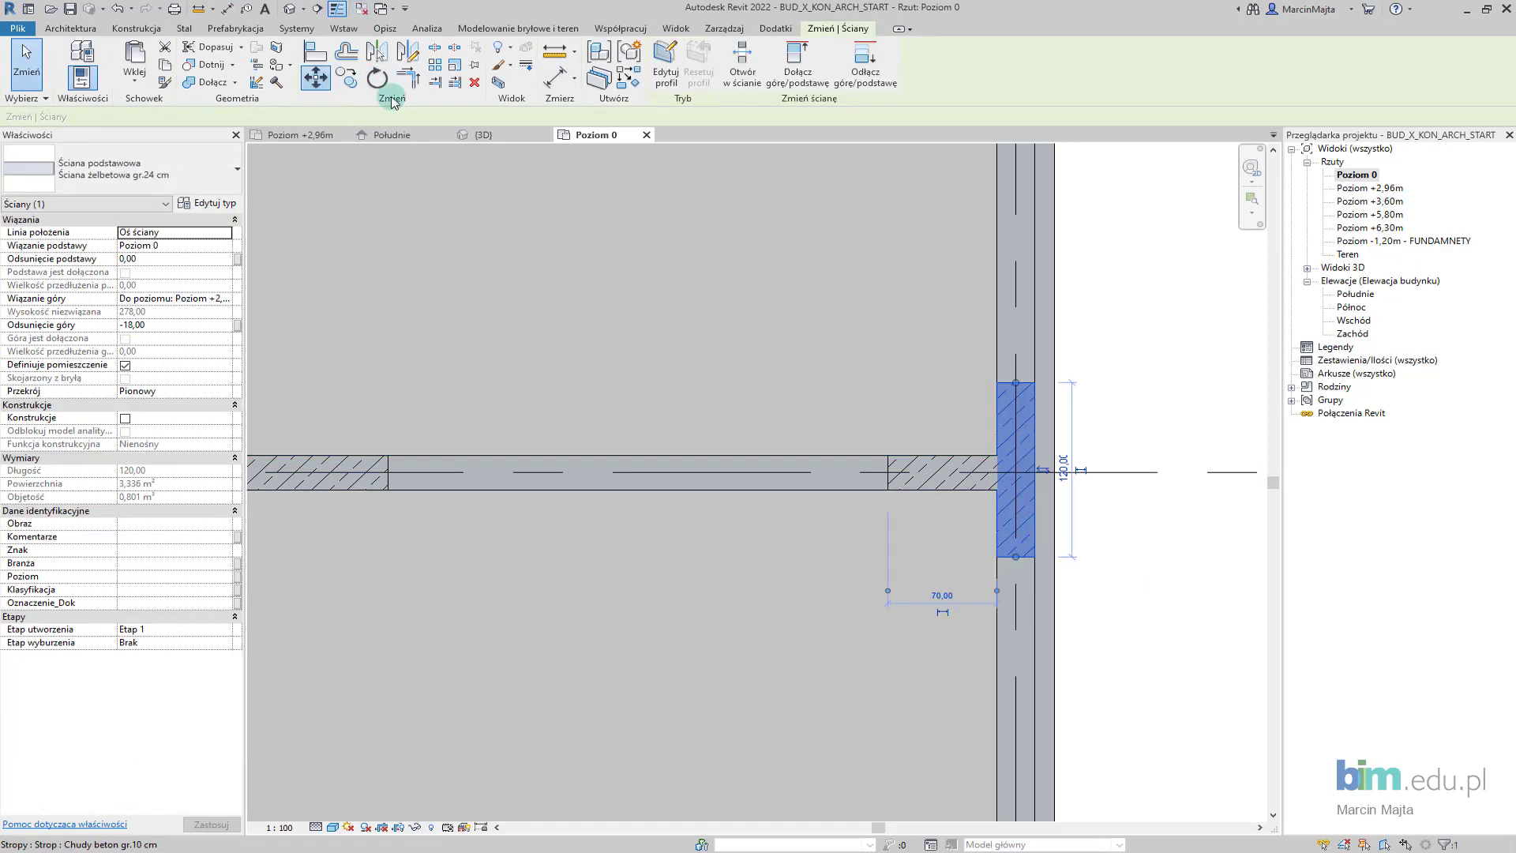
pyautogui.click(1102, 369)
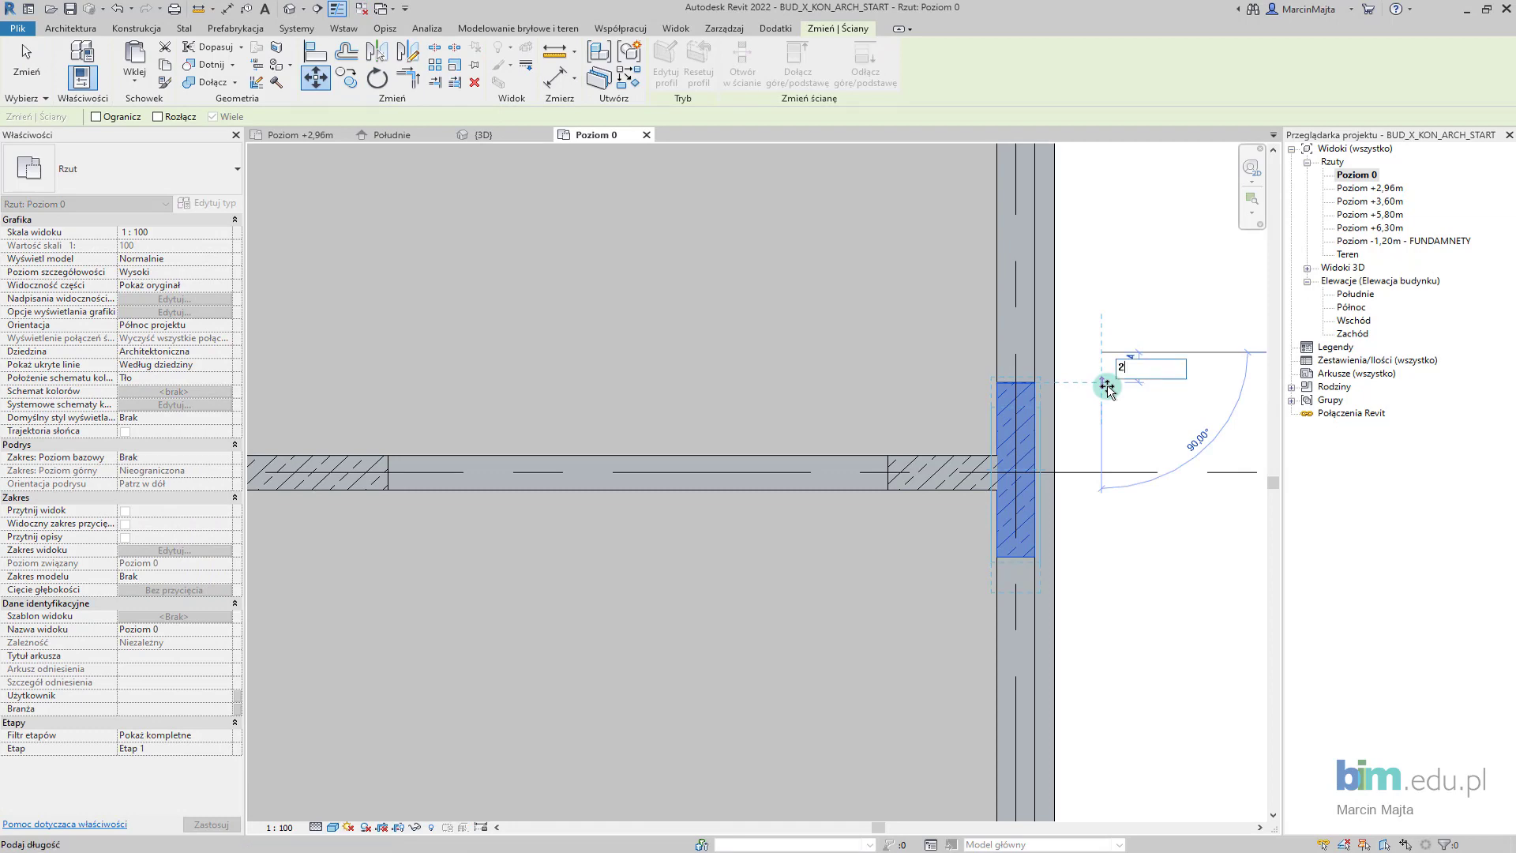
pyautogui.click(1106, 380)
pyautogui.scroll(-2, 1108, 387)
pyautogui.scroll(-3, 1108, 387)
pyautogui.press('Escape')
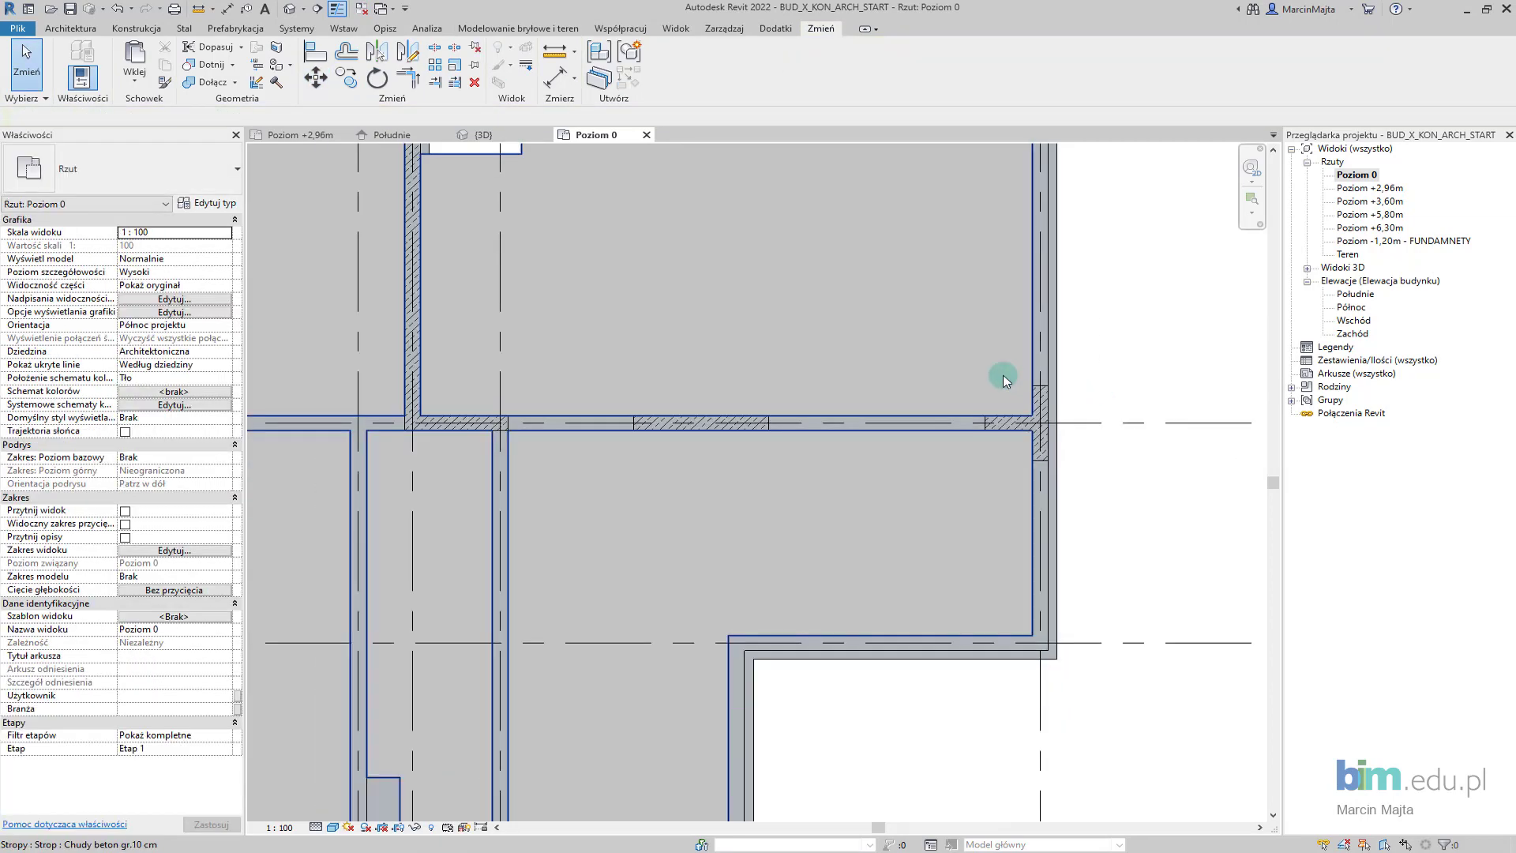
# Examine the new wall segments at the intersection of axes C and 5 in the 3D view
pyautogui.click(471, 134)
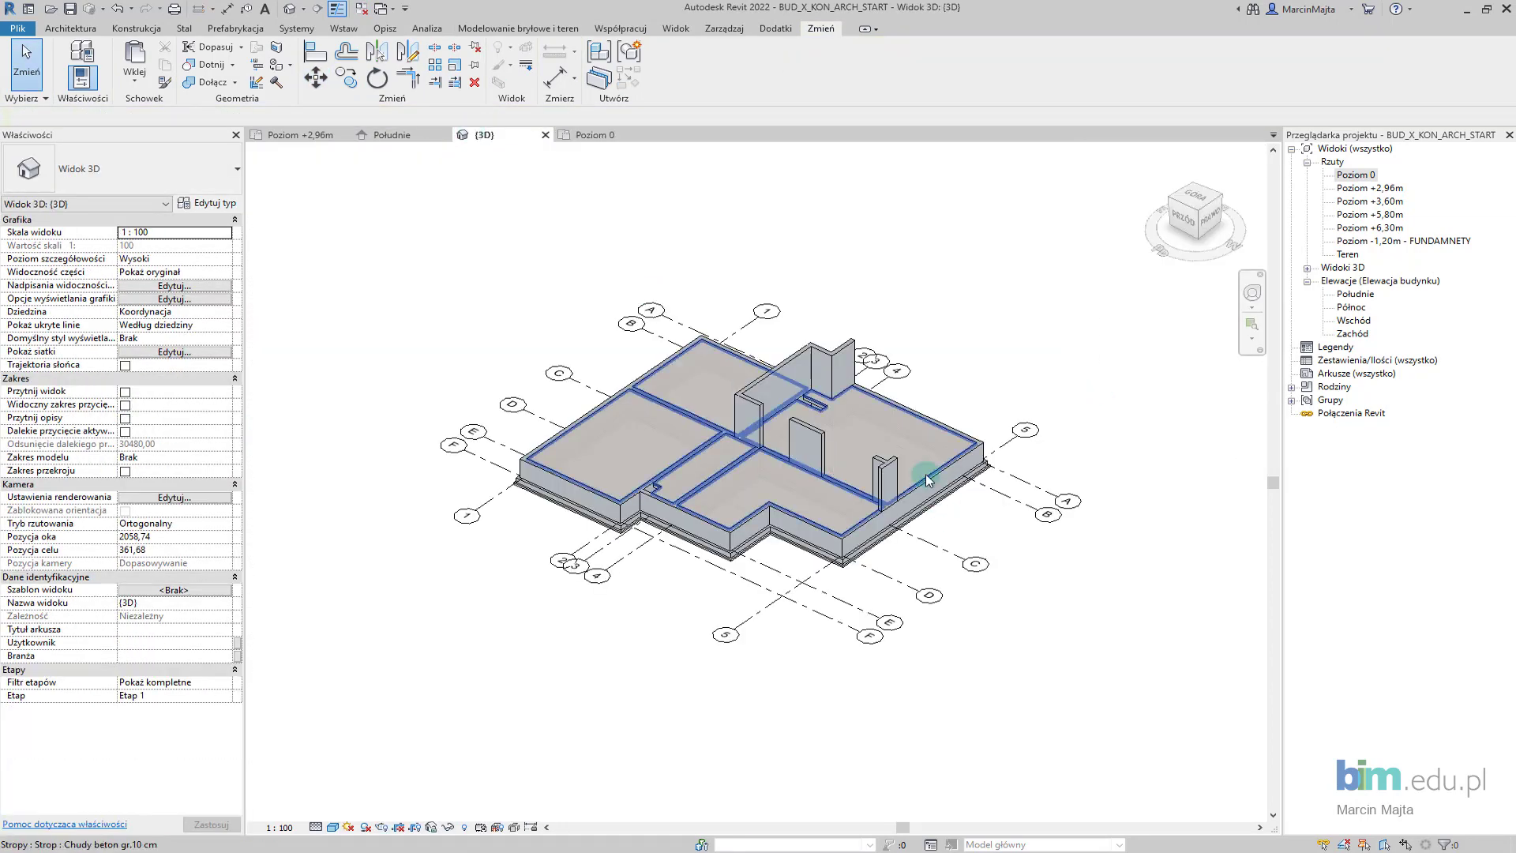
pyautogui.scroll(5, 860, 442)
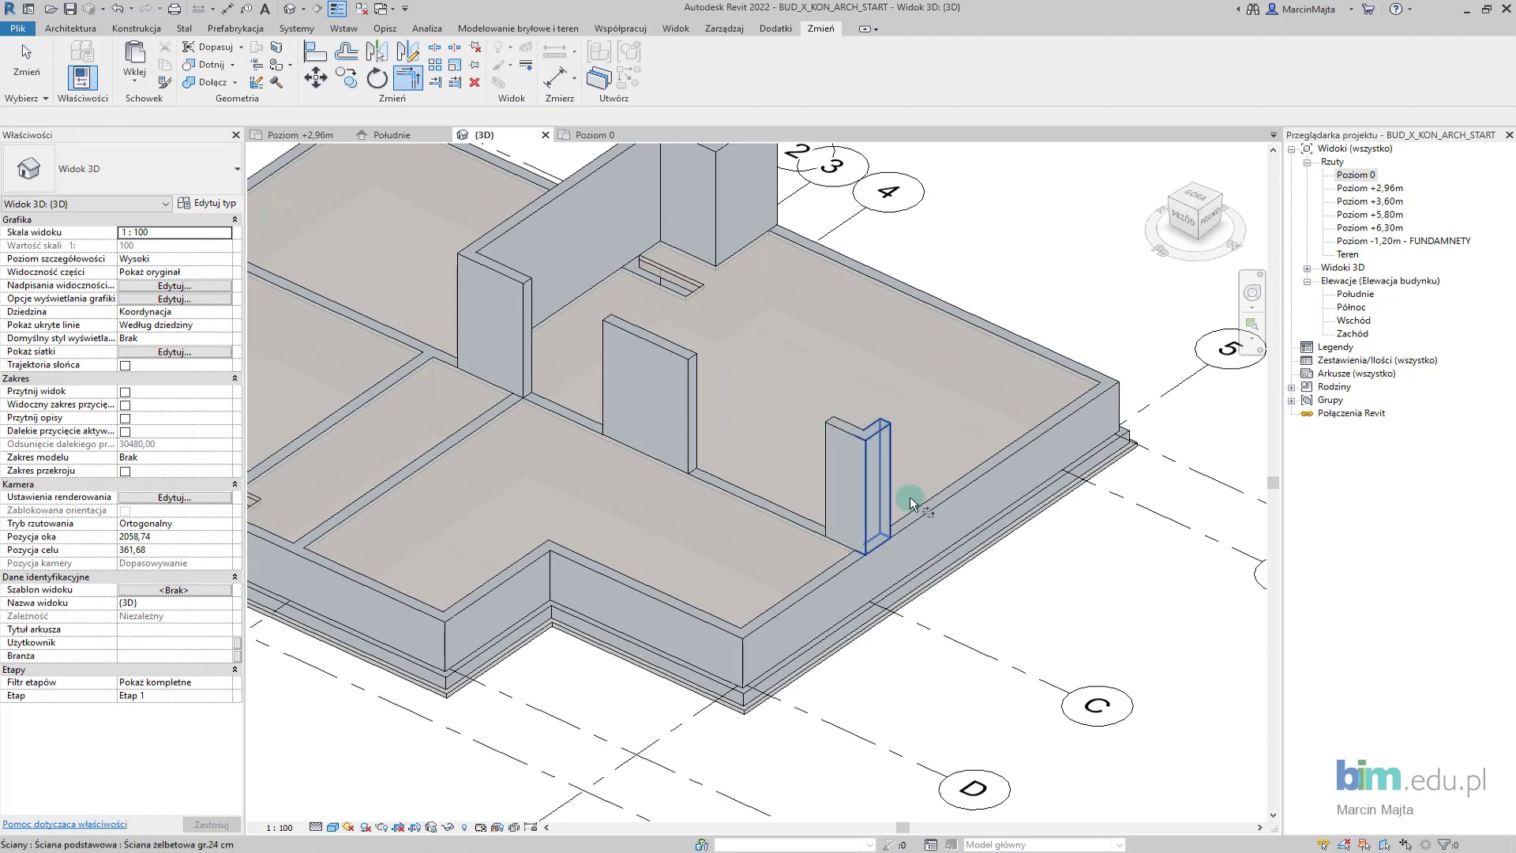
pyautogui.scroll(-3, 818, 475)
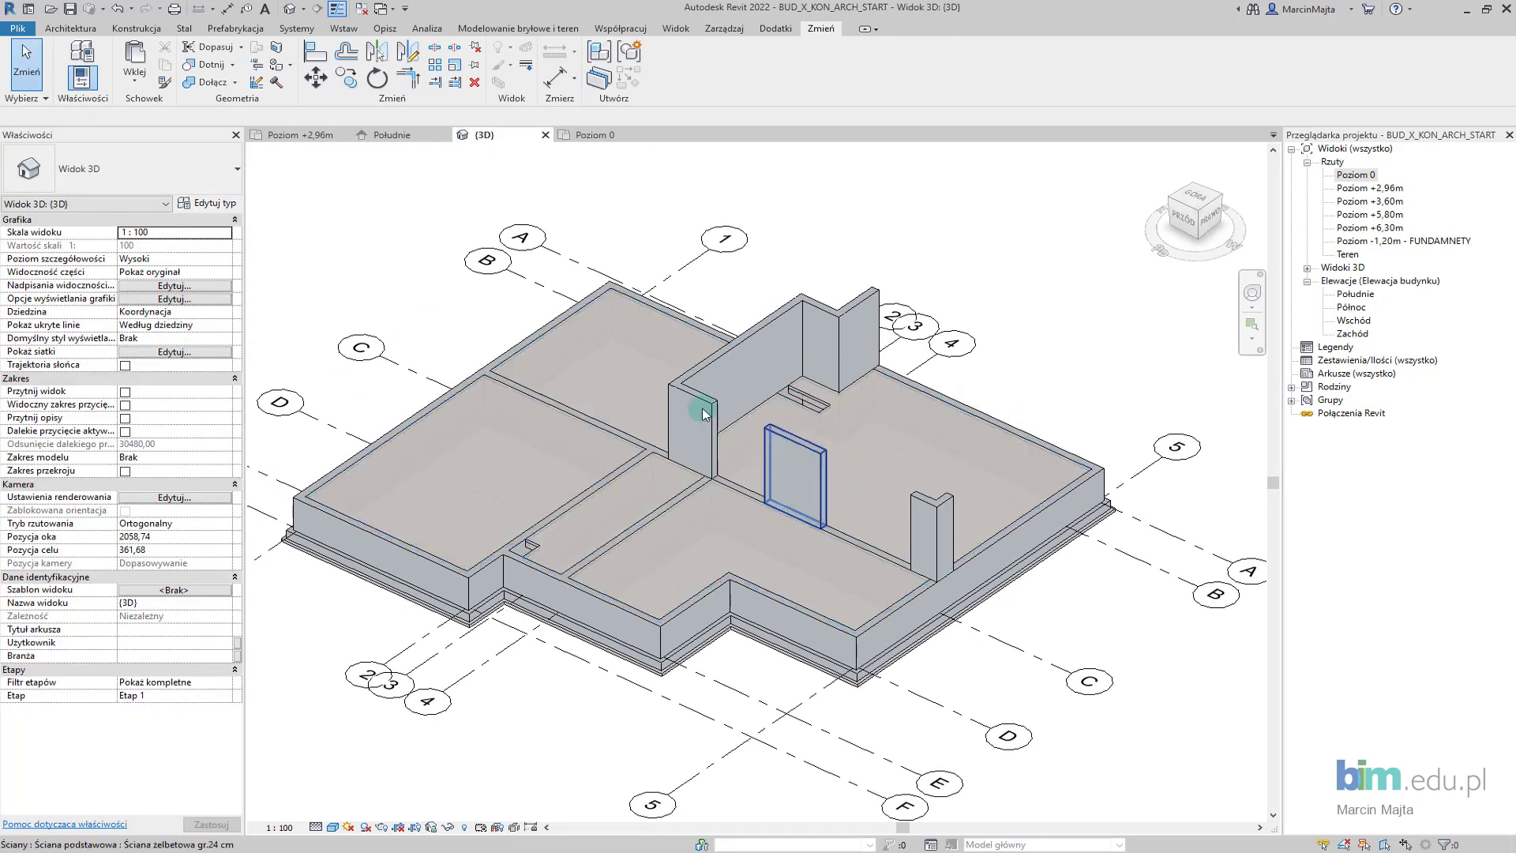
# In the Poziom 0 plan, start a structural column and duplicate its type as "Rdzeń żelbetowy 24x24cm"
pyautogui.click(585, 137)
pyautogui.scroll(-3, 799, 340)
pyautogui.moveTo(804, 343); pyautogui.dragTo(780, 488, button='middle')
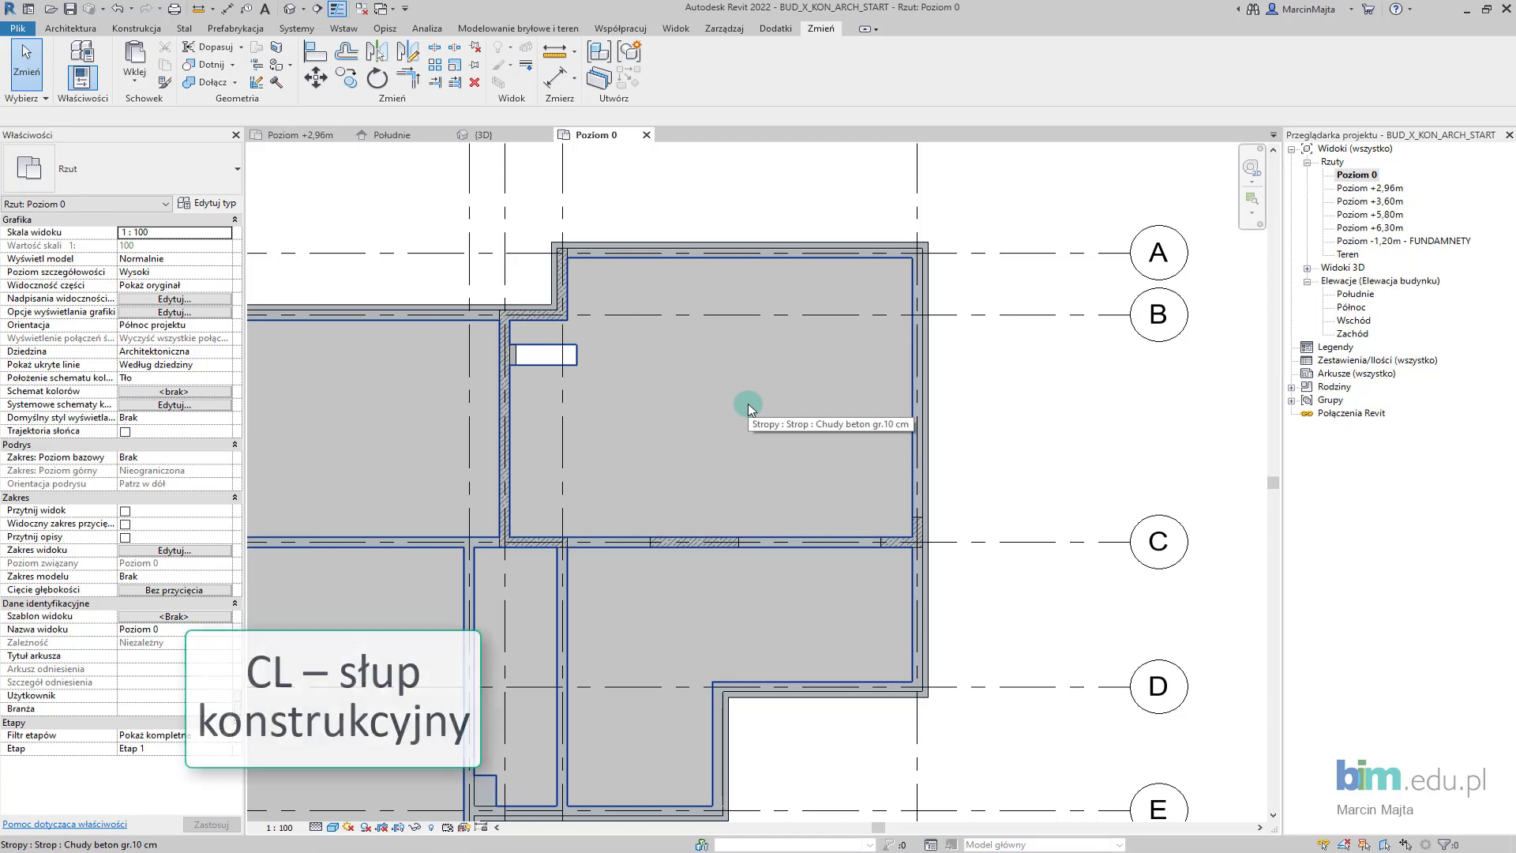
pyautogui.press('c')
pyautogui.press('l')
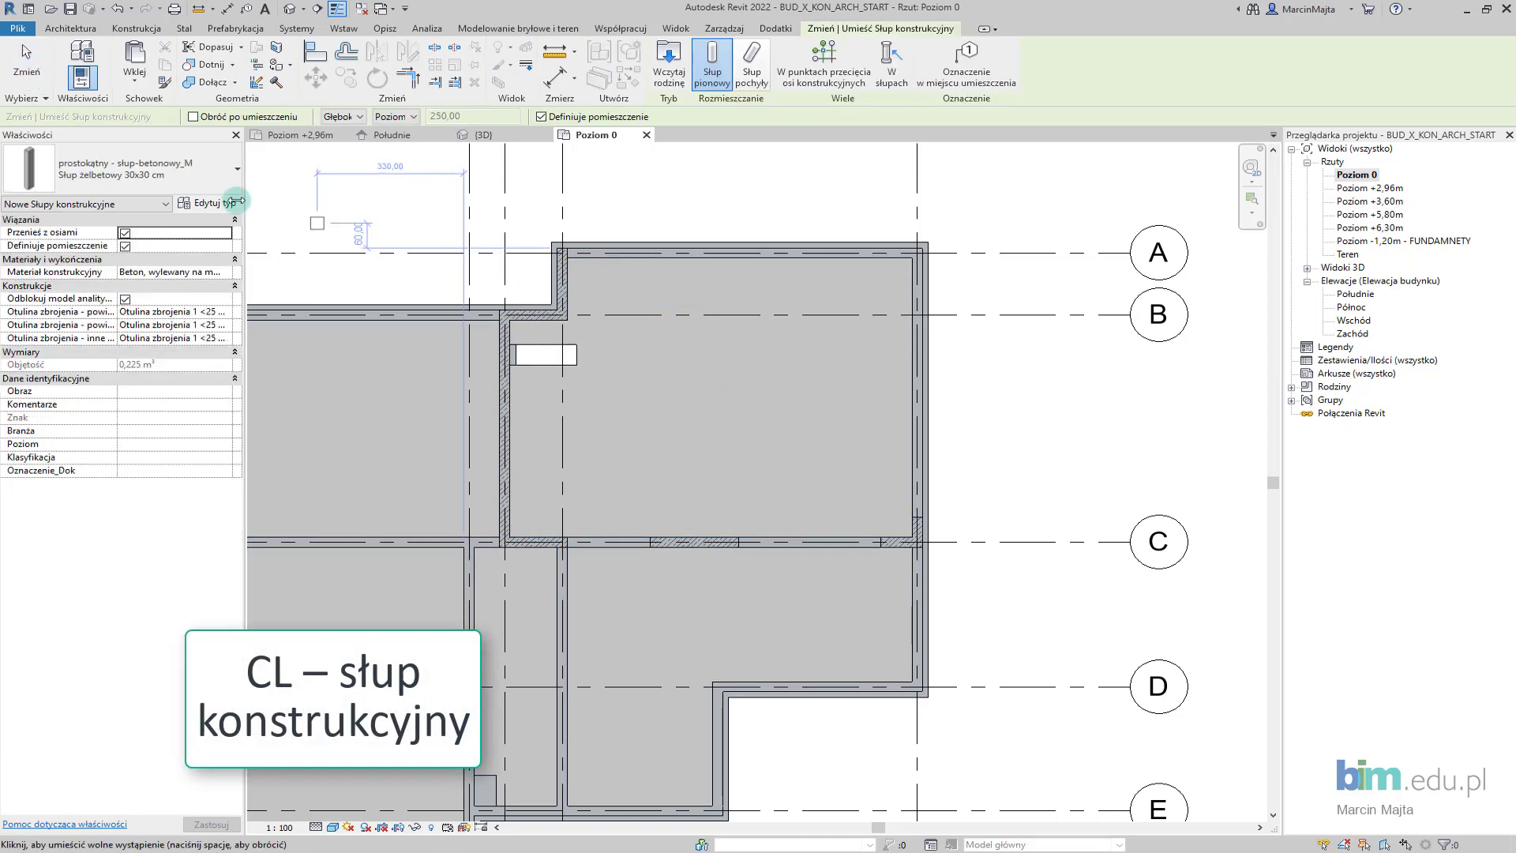
pyautogui.click(199, 205)
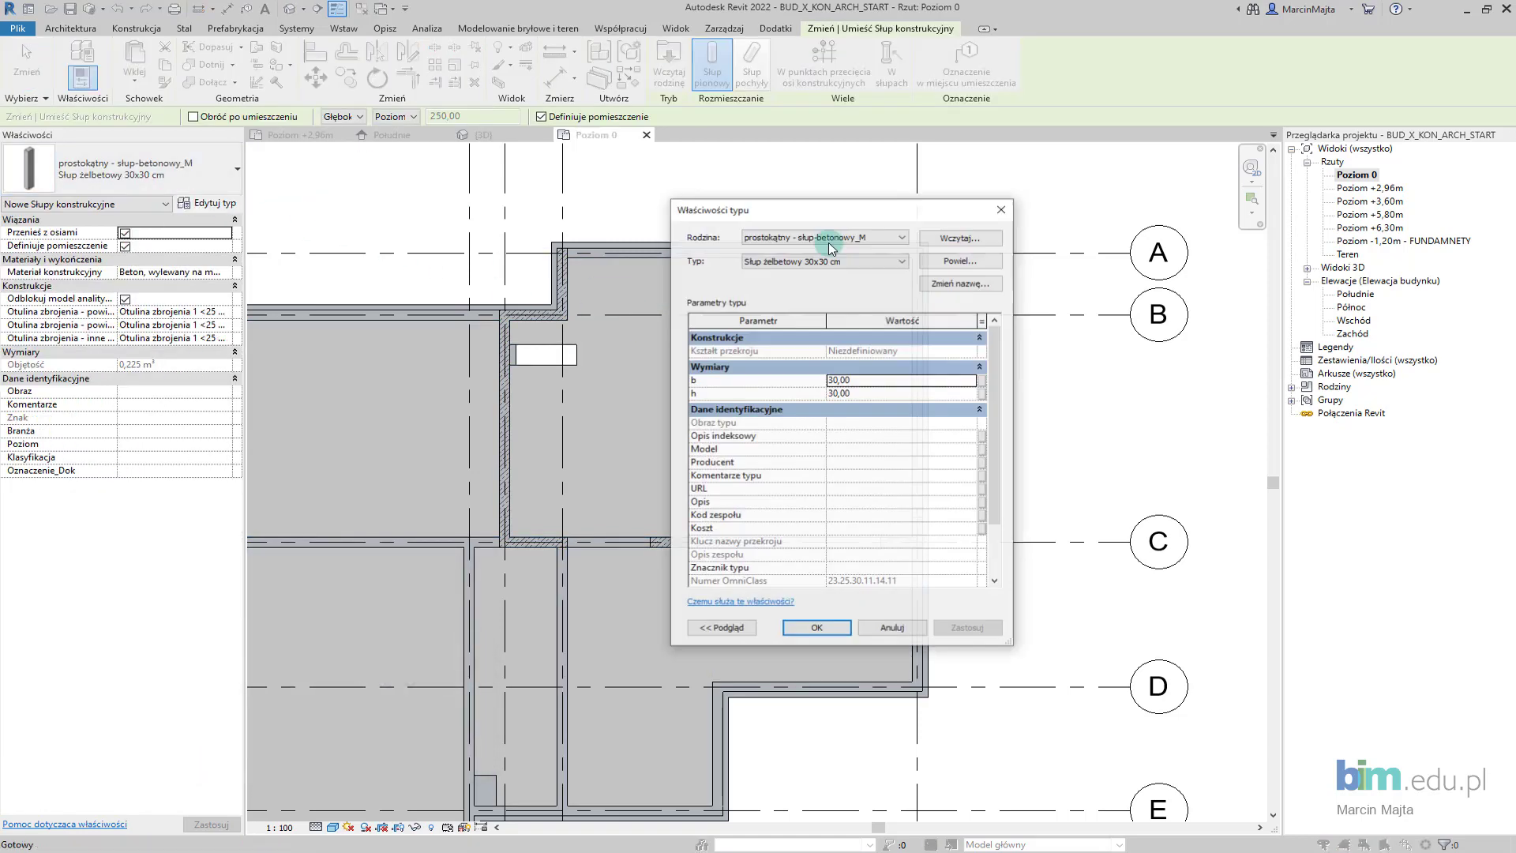
pyautogui.click(960, 260)
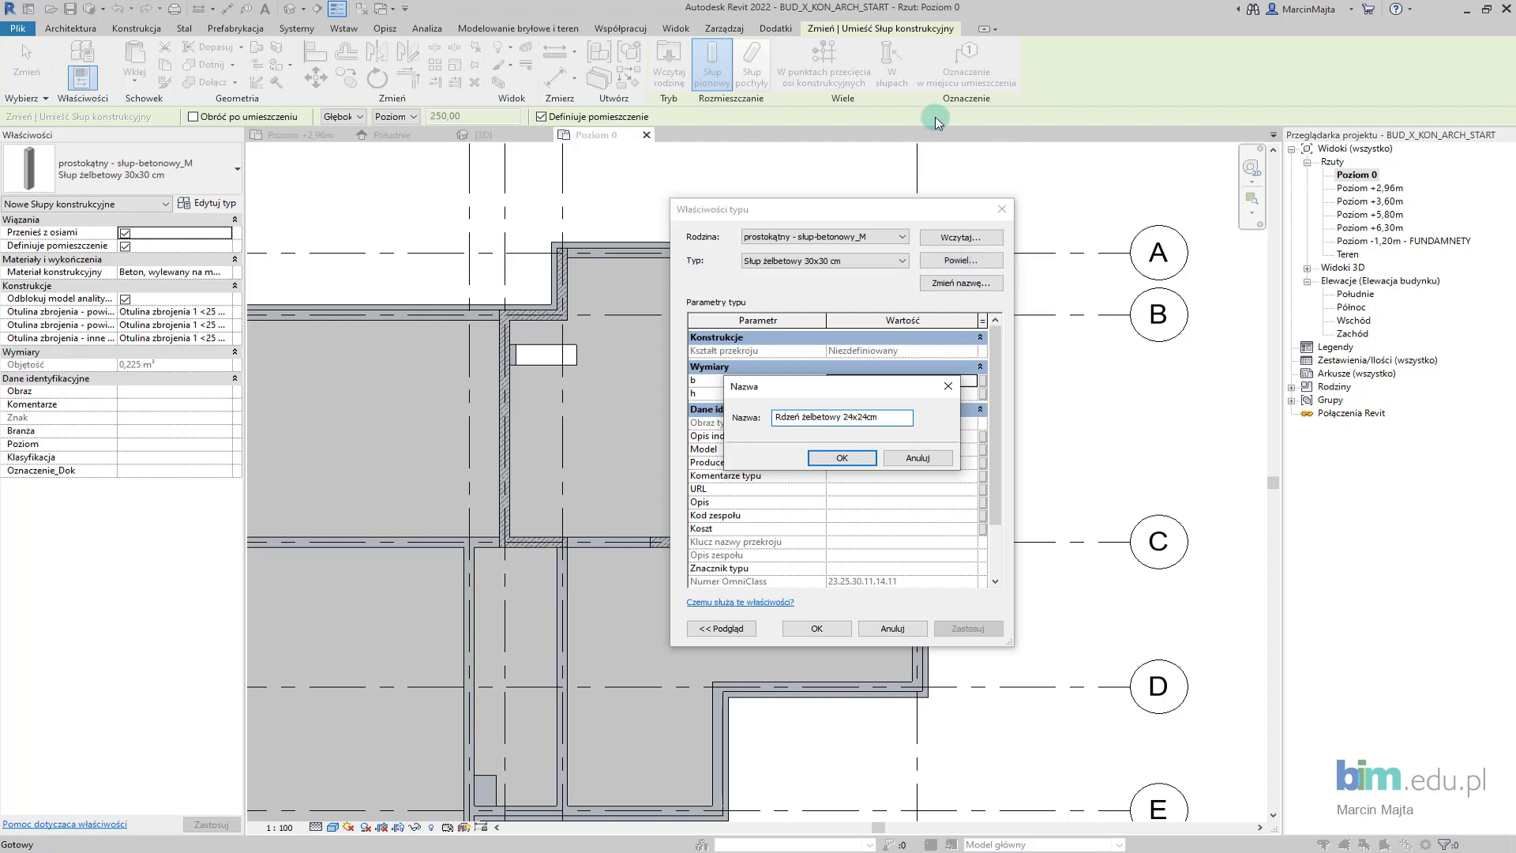
pyautogui.click(873, 463)
# Set dimensions b and h of the new column type to 24 cm and save the project
pyautogui.click(865, 380)
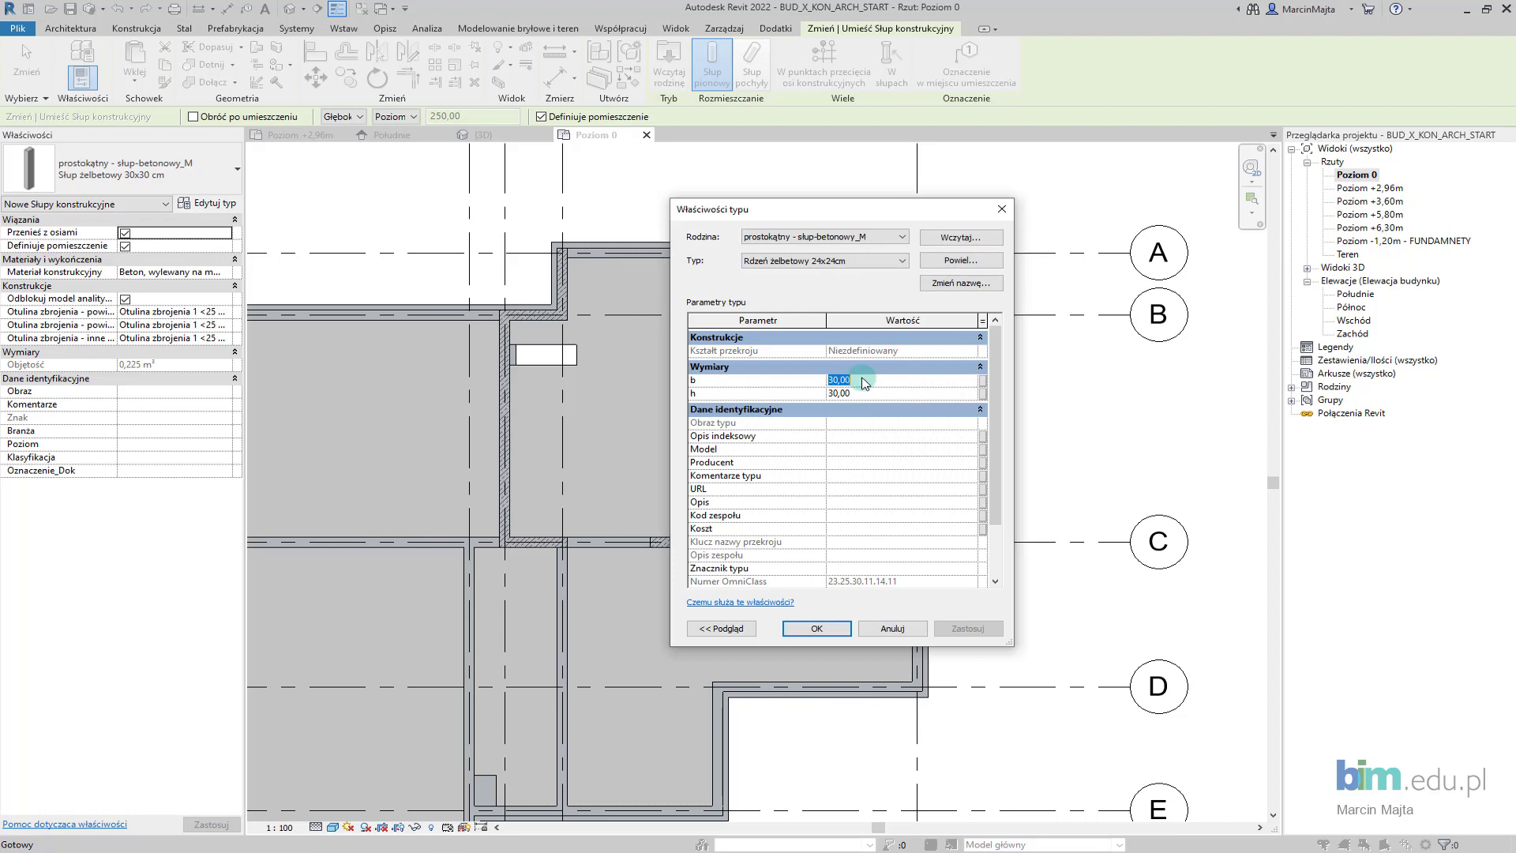
pyautogui.write('24')
pyautogui.click(878, 390)
pyautogui.write('24')
pyautogui.press('Tab')
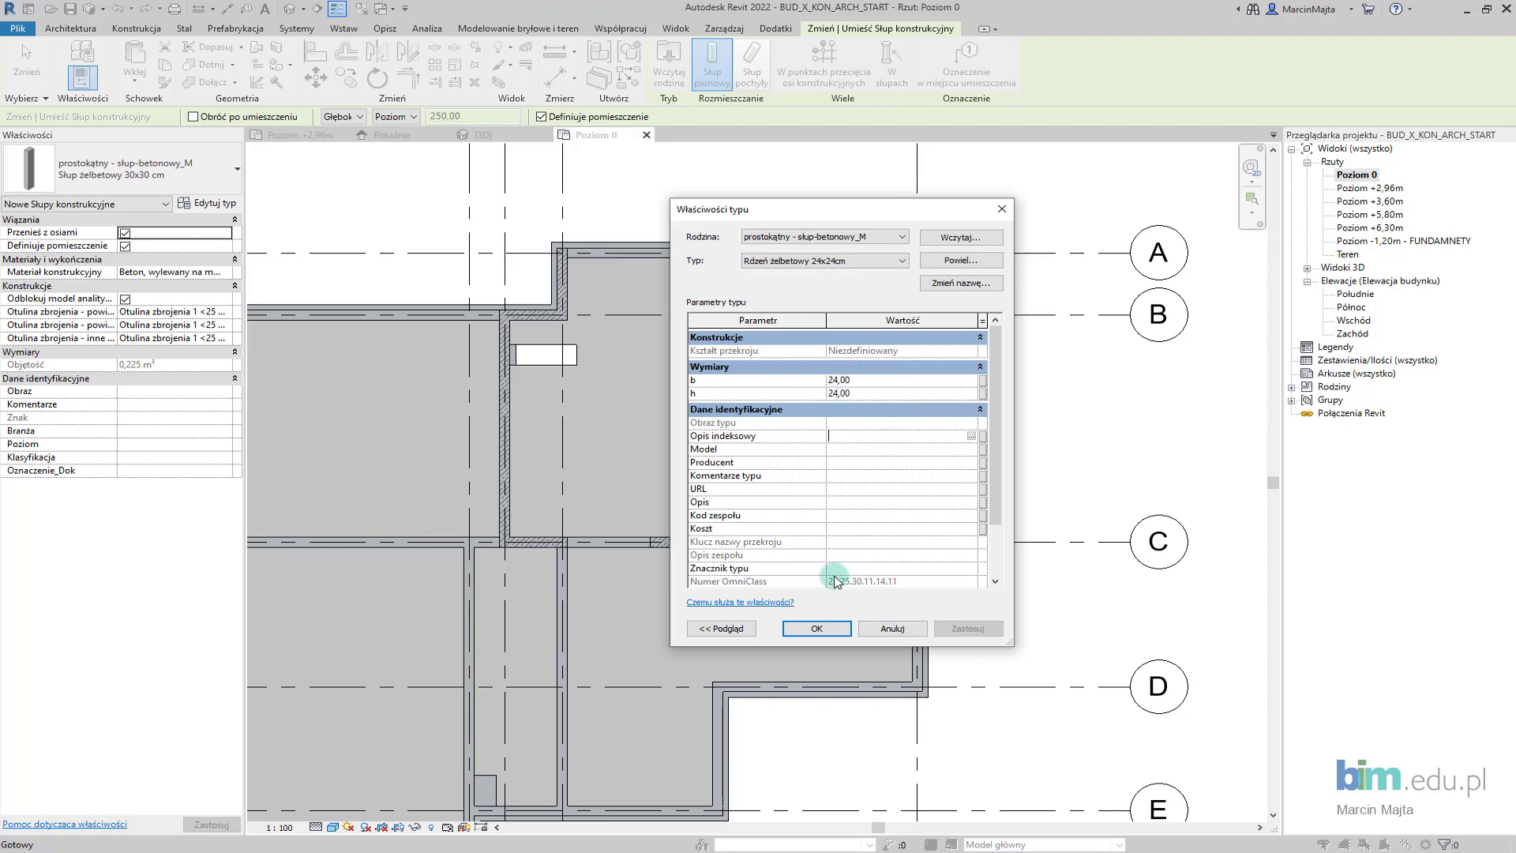
pyautogui.click(817, 629)
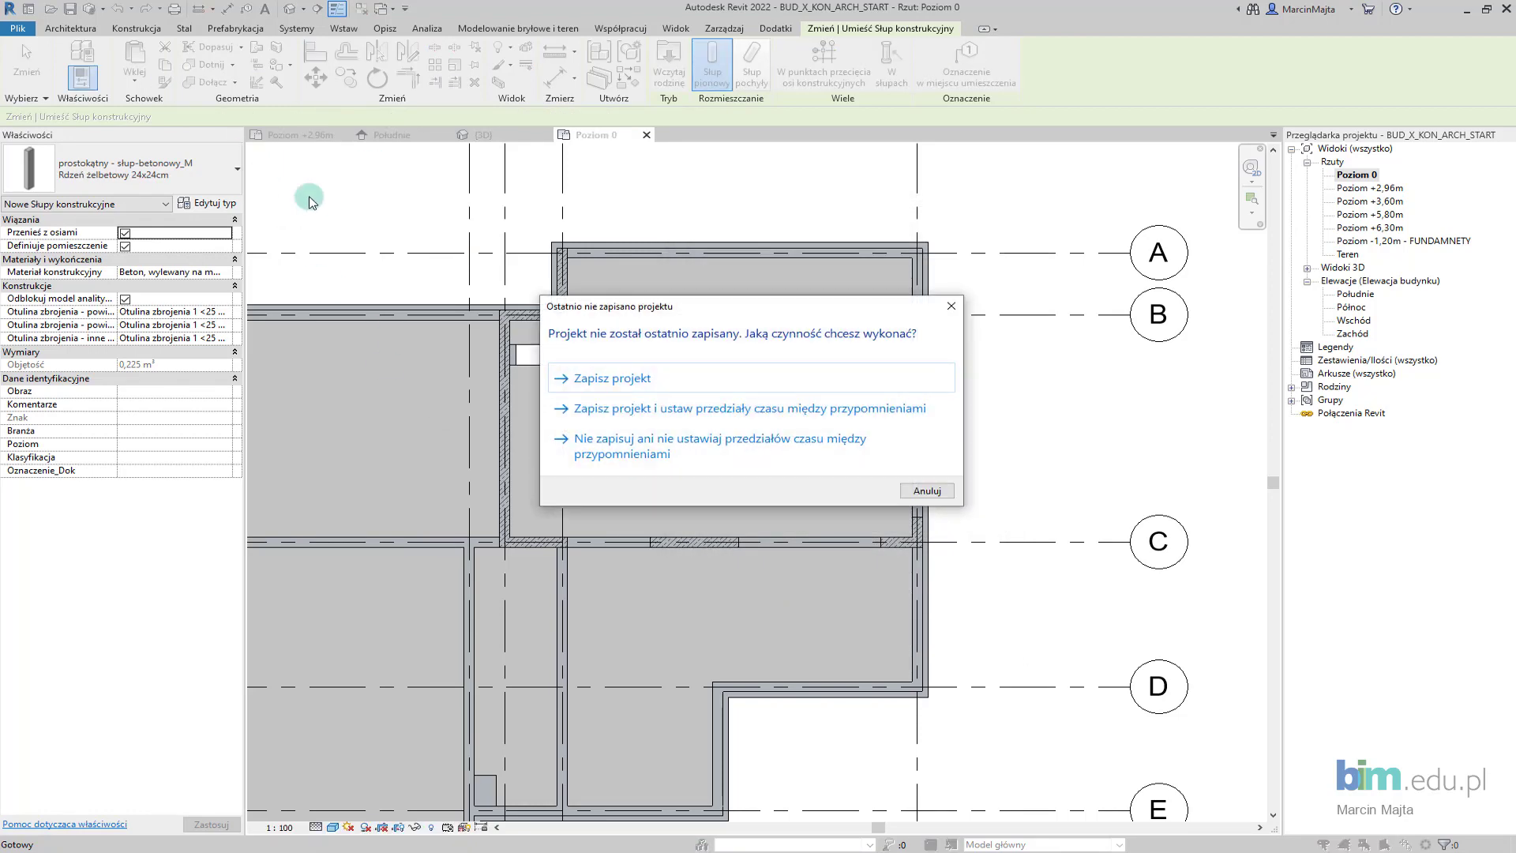
pyautogui.click(615, 379)
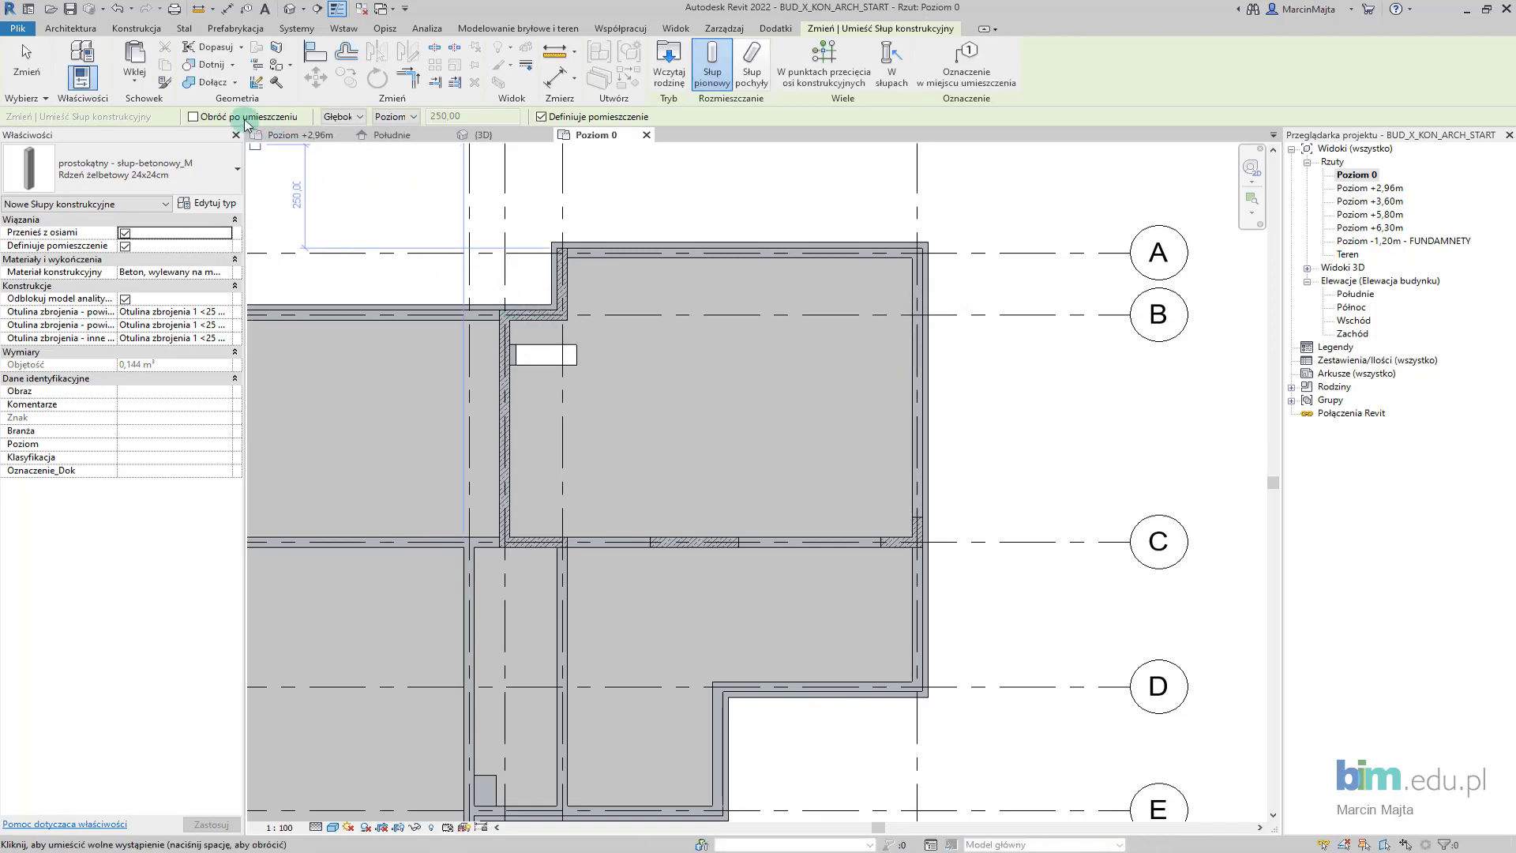
# Place a 24x24 cm column with its height up to Poziom +2,96m on axis A, about 270 cm from the axis 5 wall's inner face
pyautogui.click(337, 116)
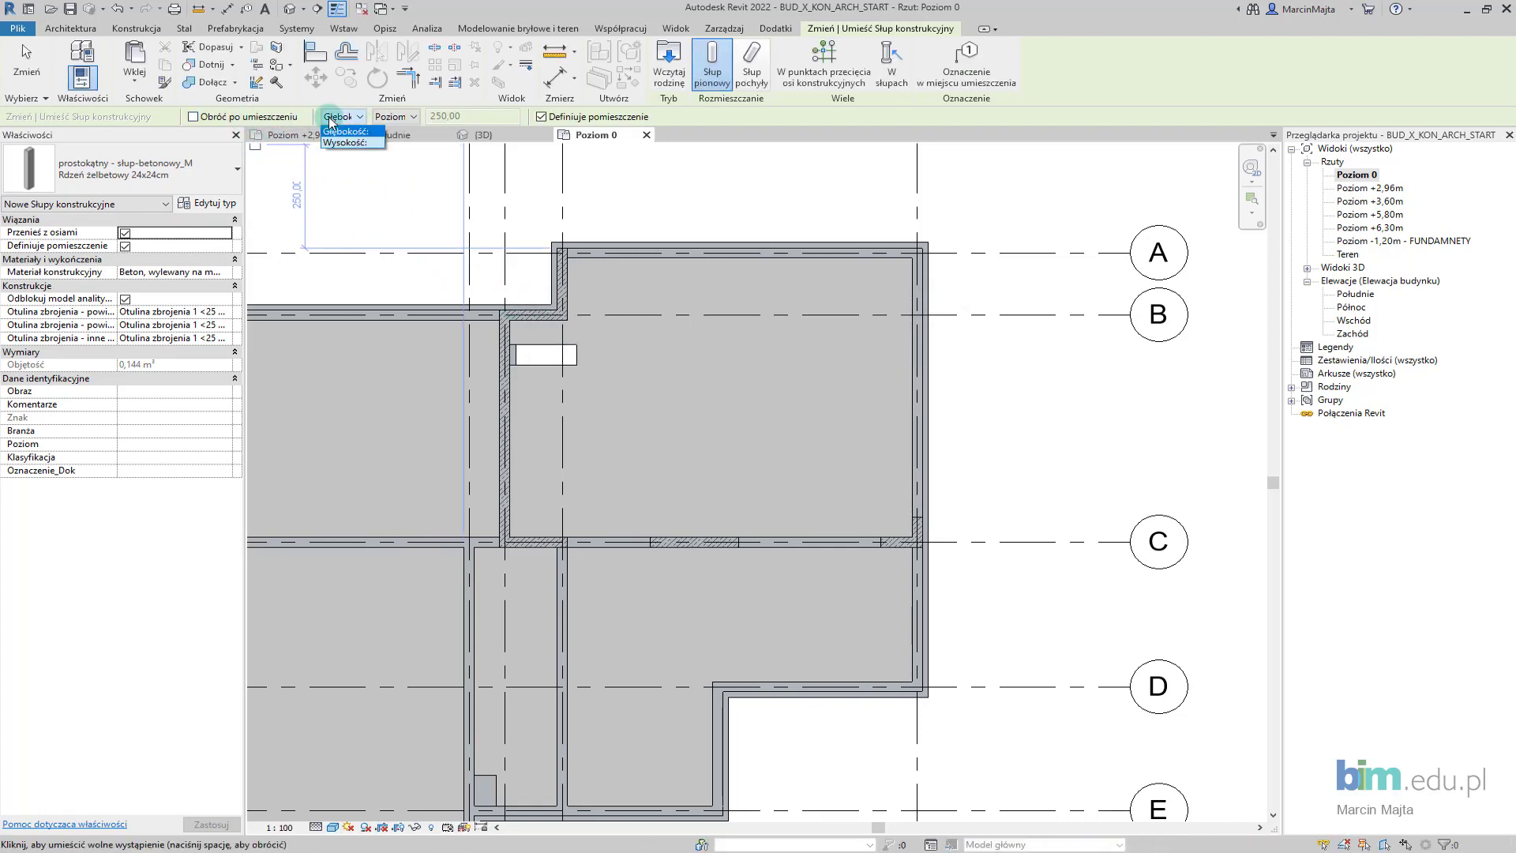
pyautogui.click(341, 144)
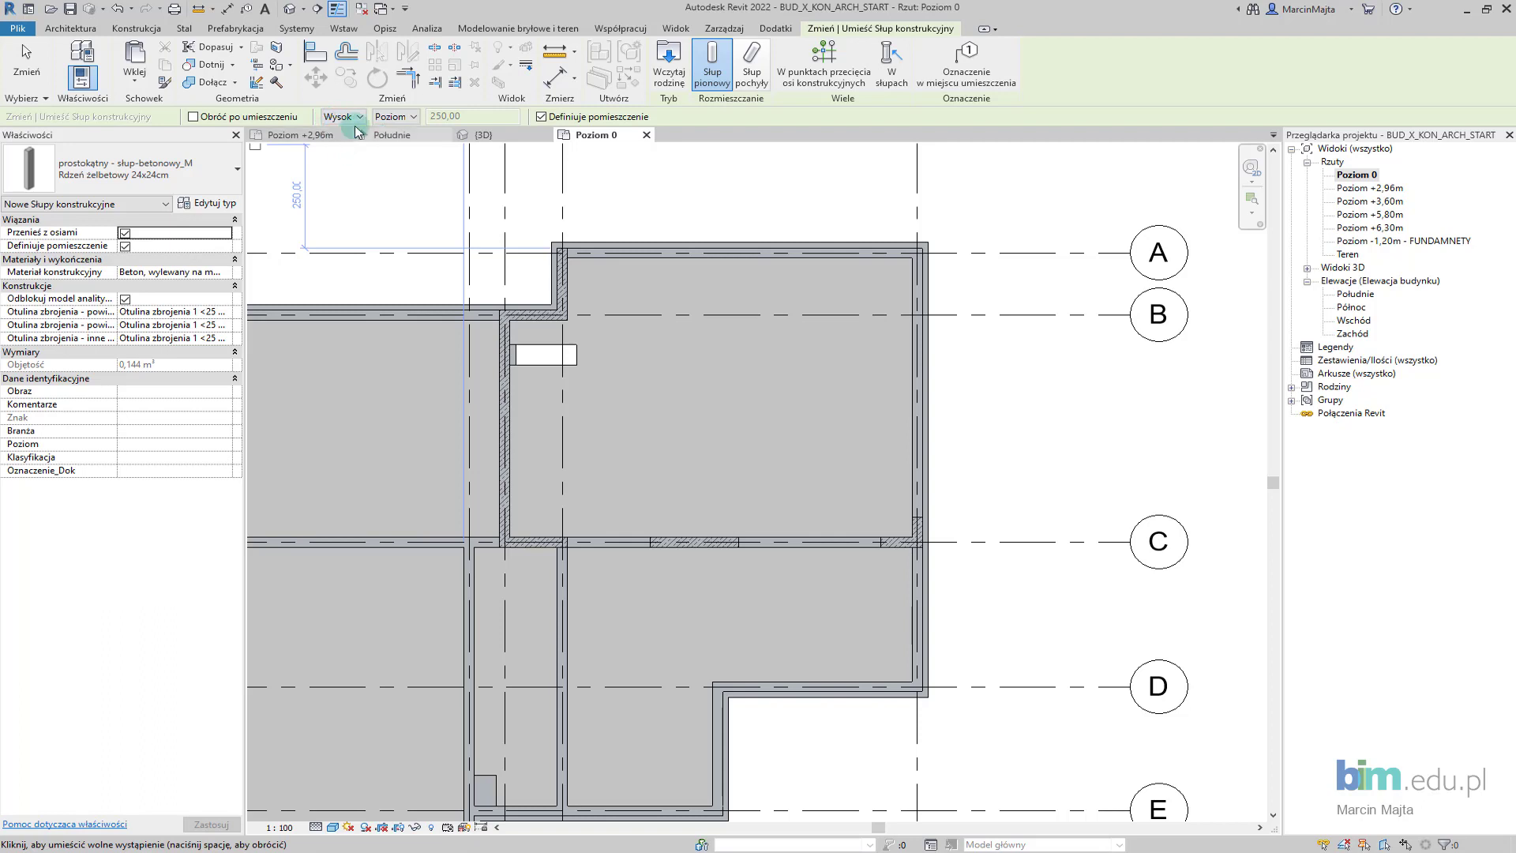
pyautogui.click(395, 117)
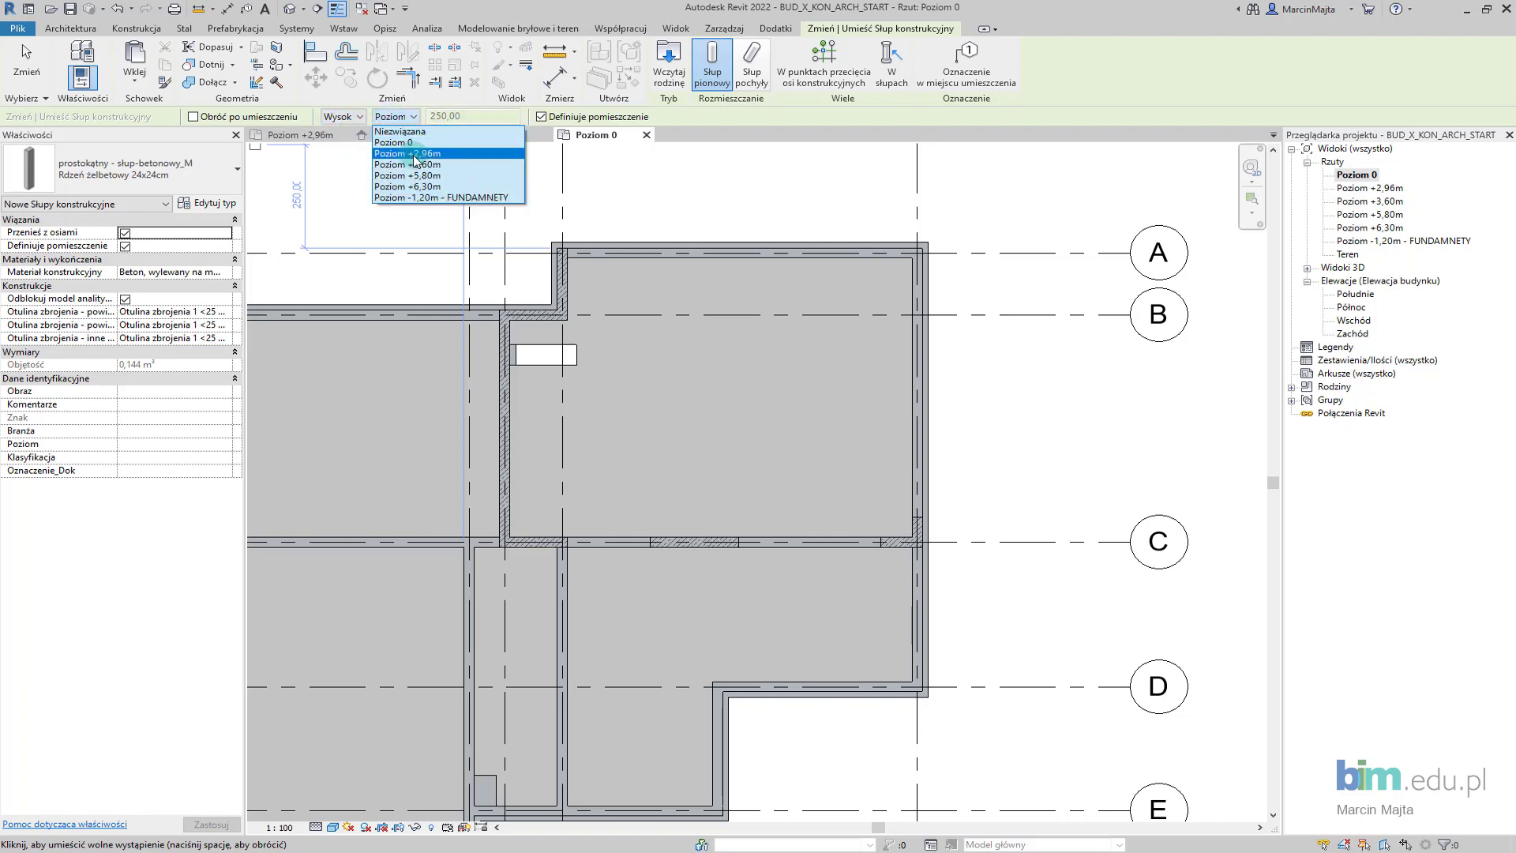
pyautogui.click(416, 154)
pyautogui.scroll(5, 866, 230)
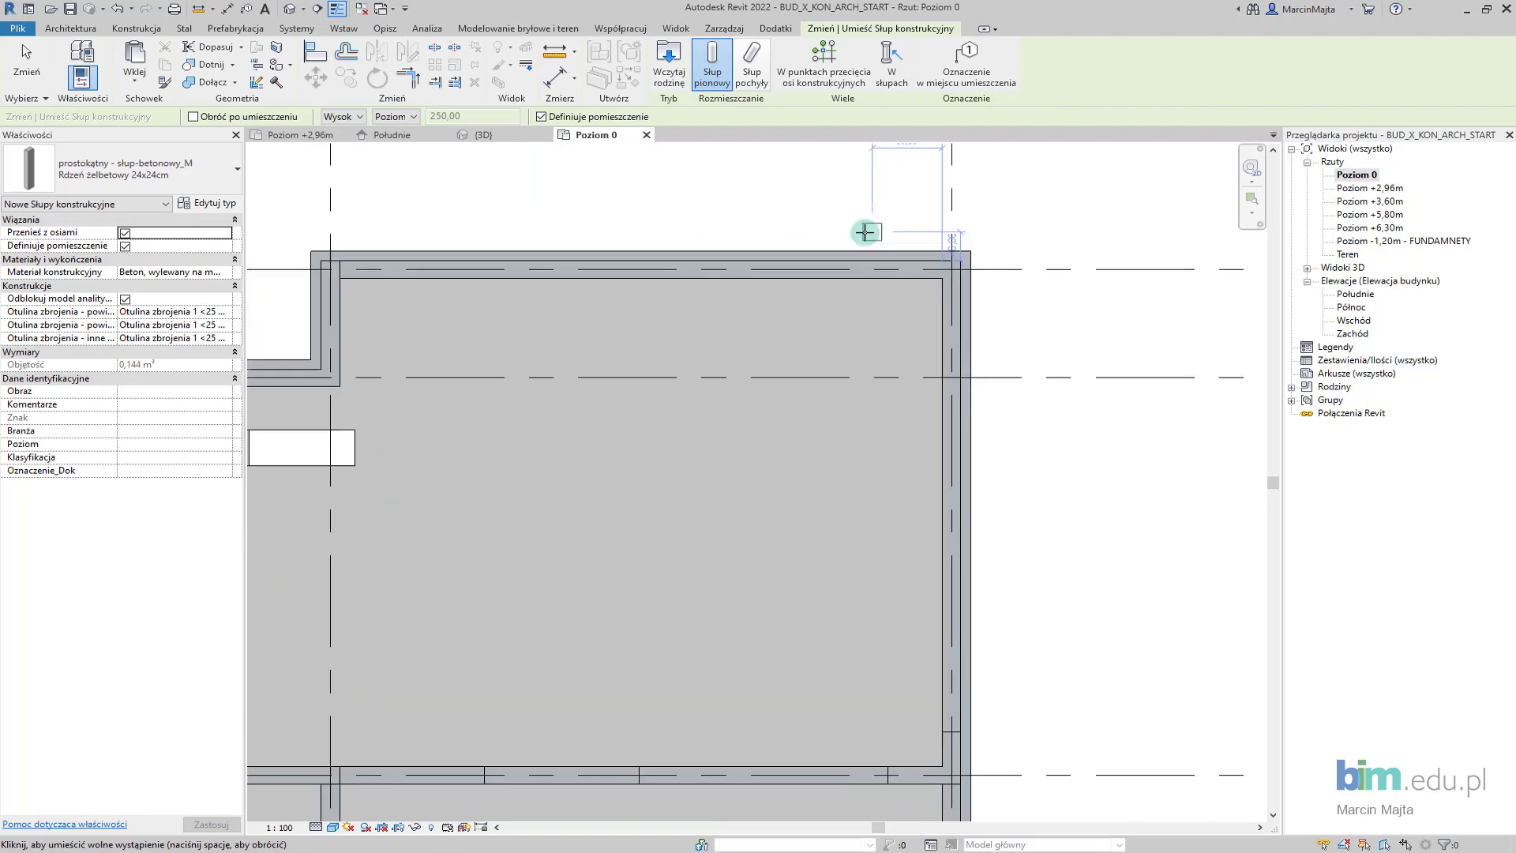
pyautogui.scroll(-3, 651, 288)
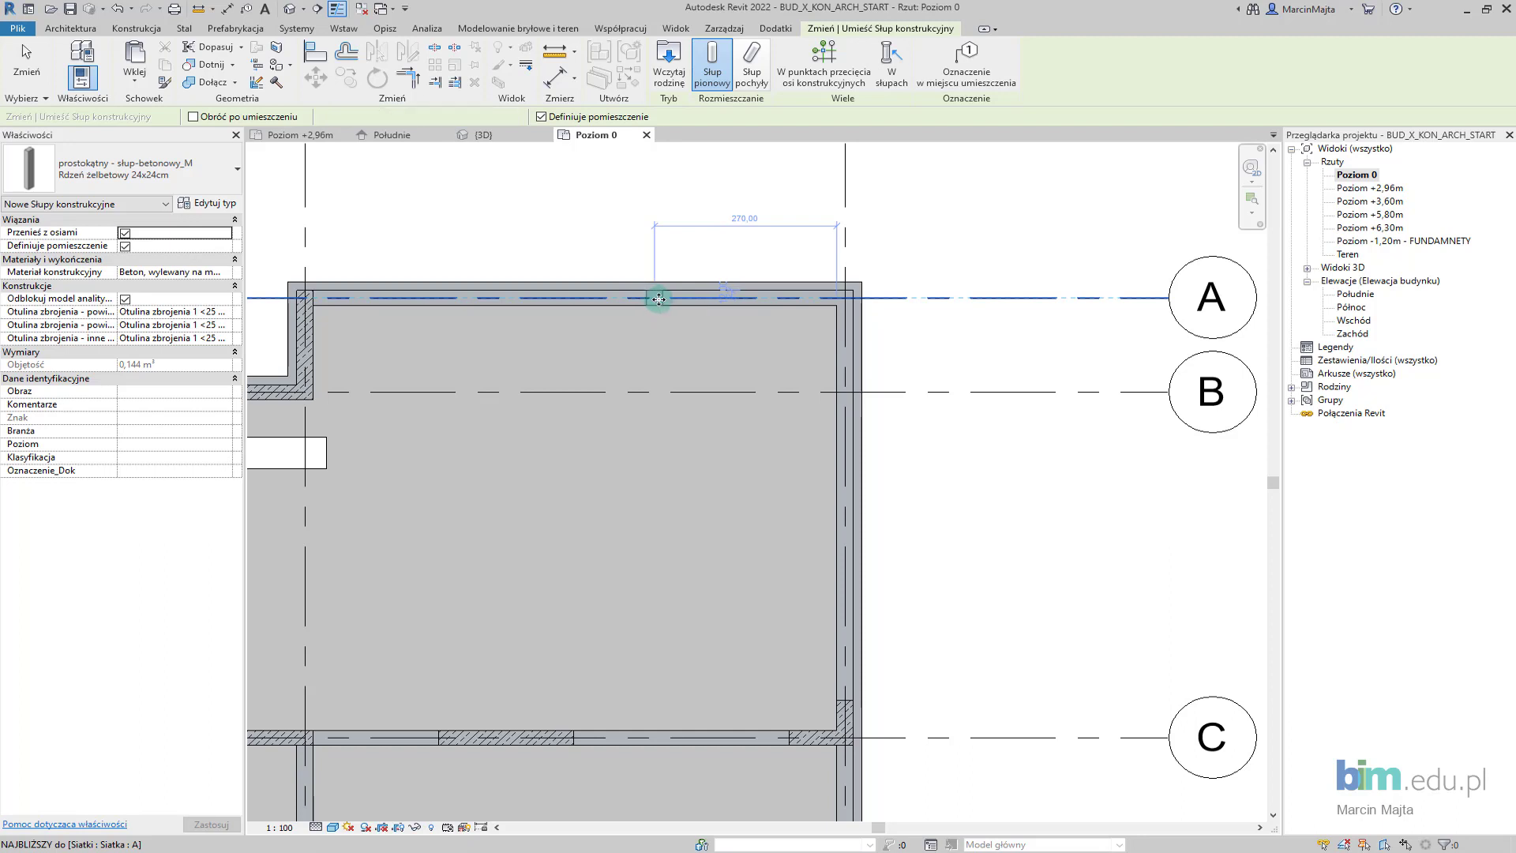
pyautogui.click(655, 298)
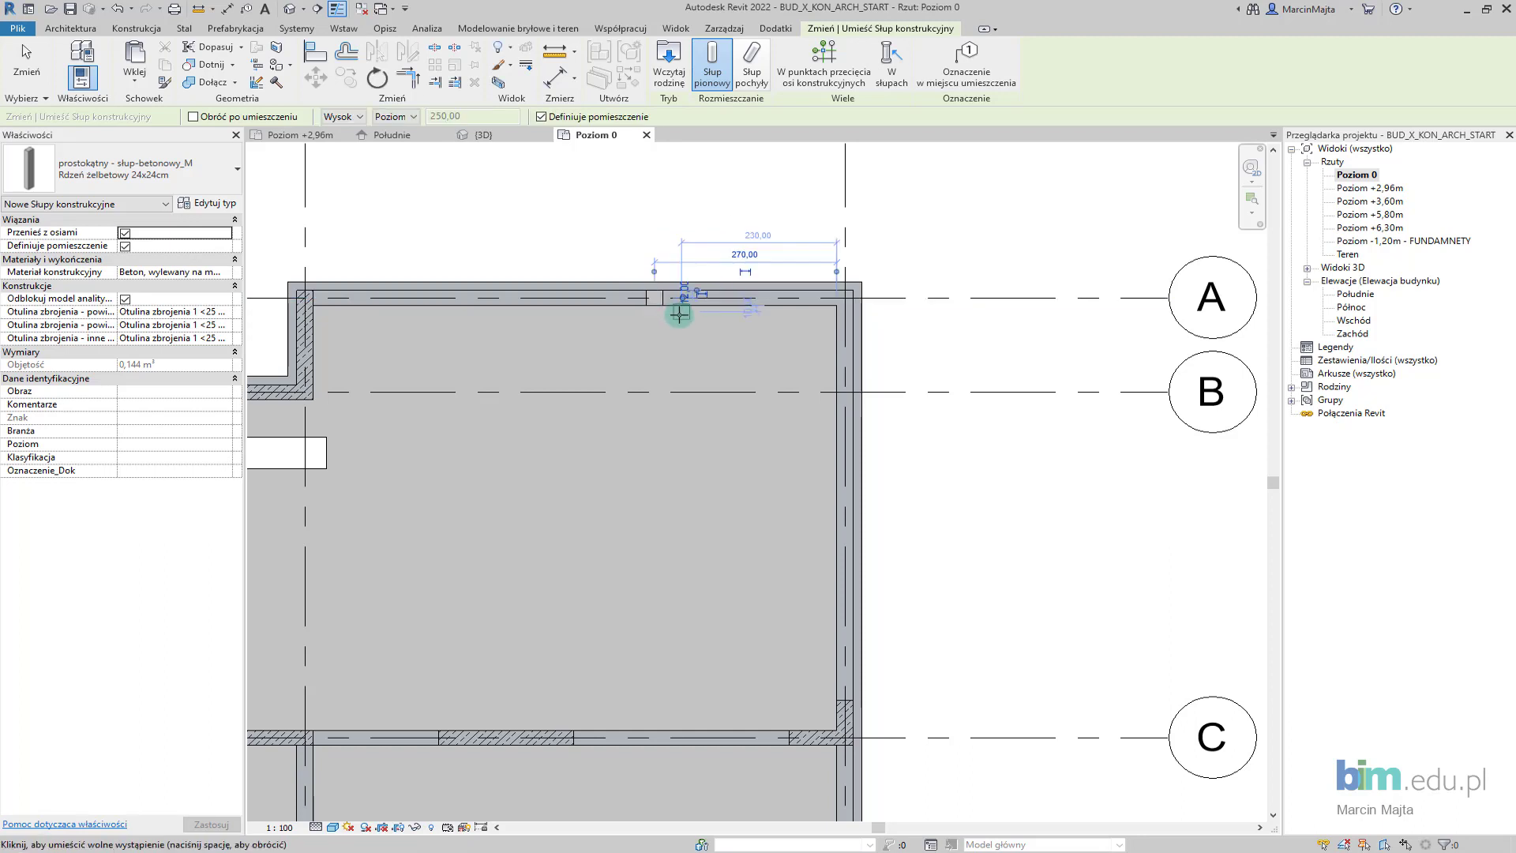
# Place 24x24 cm columns on axis 5 just below axis B, at axes 1 and B, and on axis B 270 cm from the axis 3 wall
pyautogui.click(848, 433)
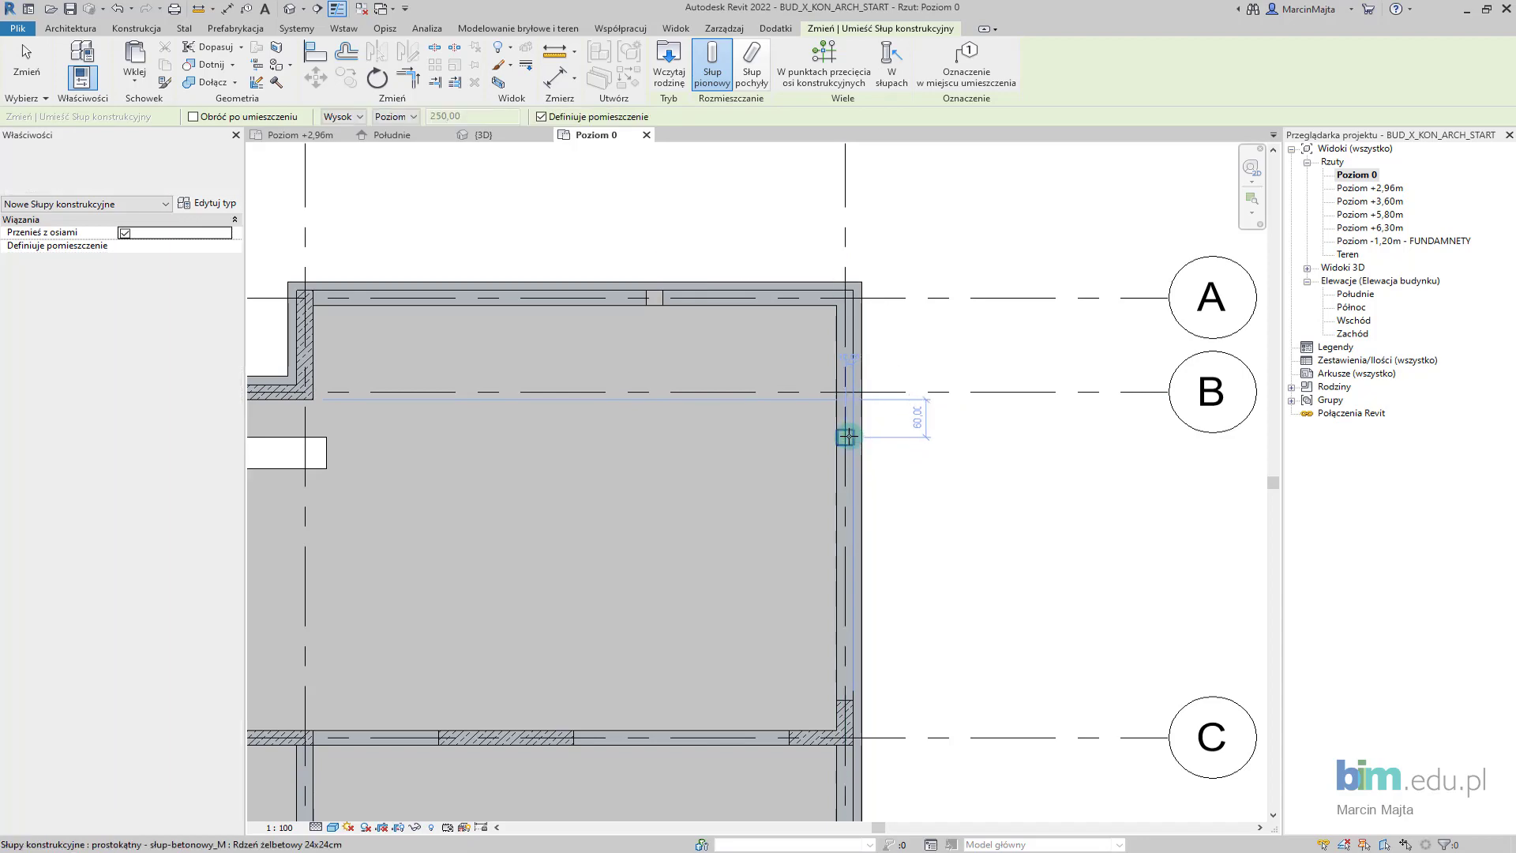
pyautogui.scroll(-2, 778, 396)
pyautogui.moveTo(647, 426); pyautogui.dragTo(827, 369, button='middle')
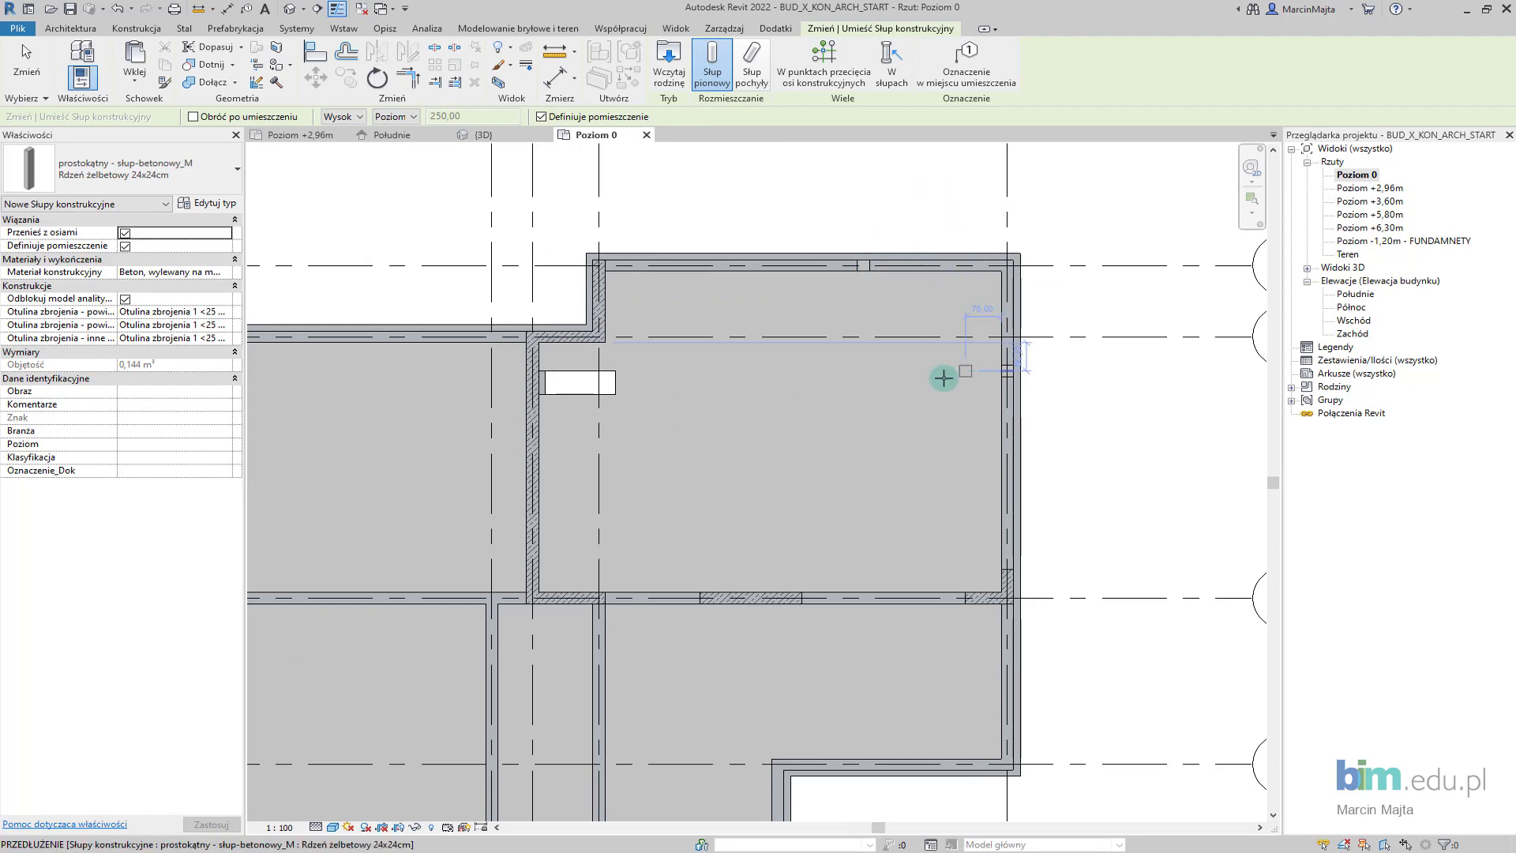
pyautogui.scroll(-1, 864, 402)
pyautogui.scroll(-1, 865, 402)
pyautogui.moveTo(599, 395); pyautogui.dragTo(718, 345, button='middle')
pyautogui.scroll(4, 717, 345)
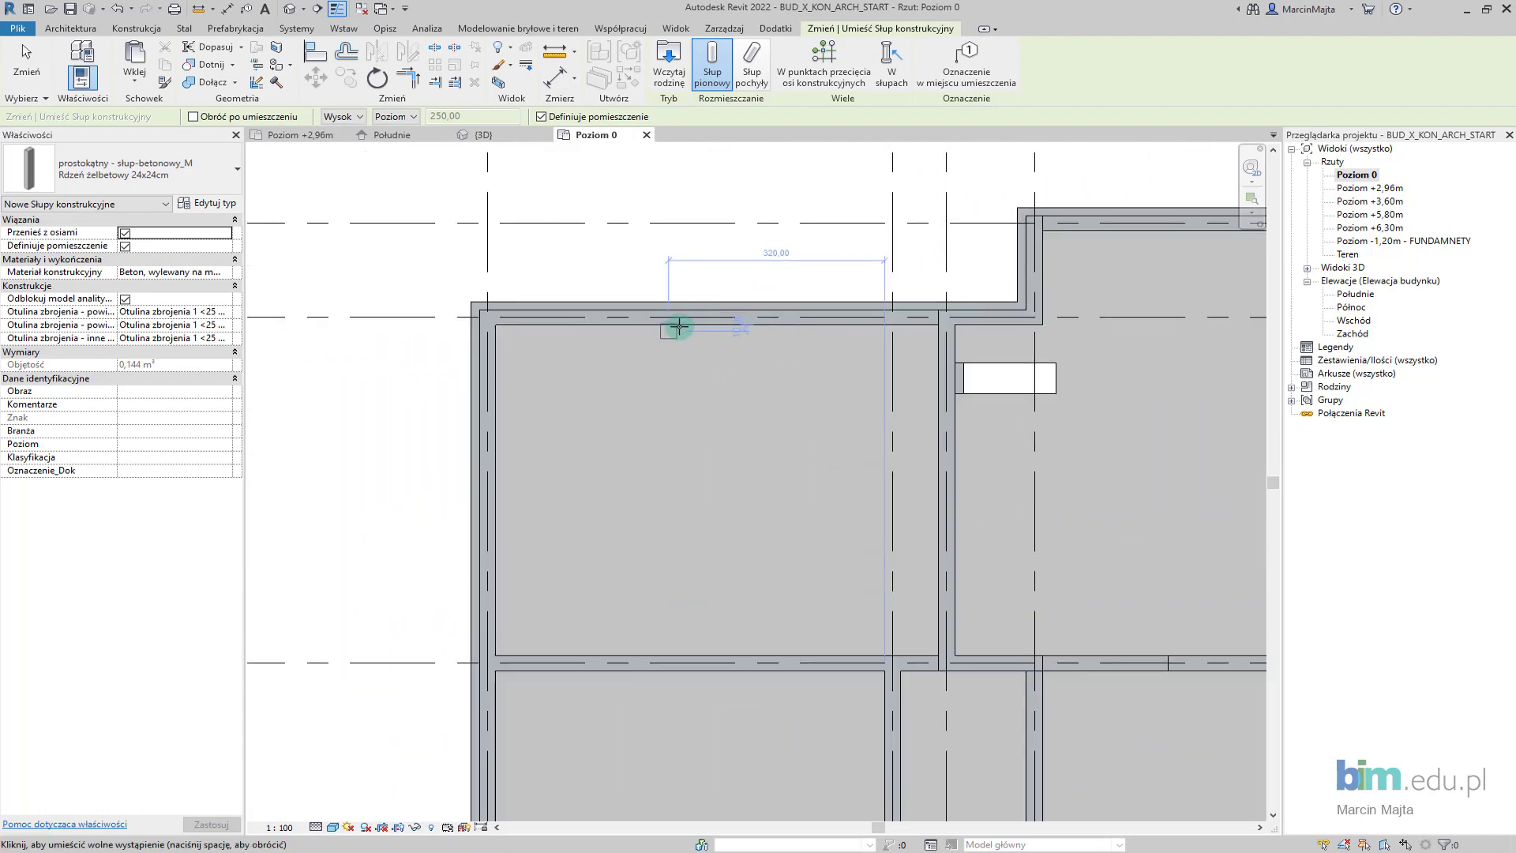
pyautogui.click(487, 317)
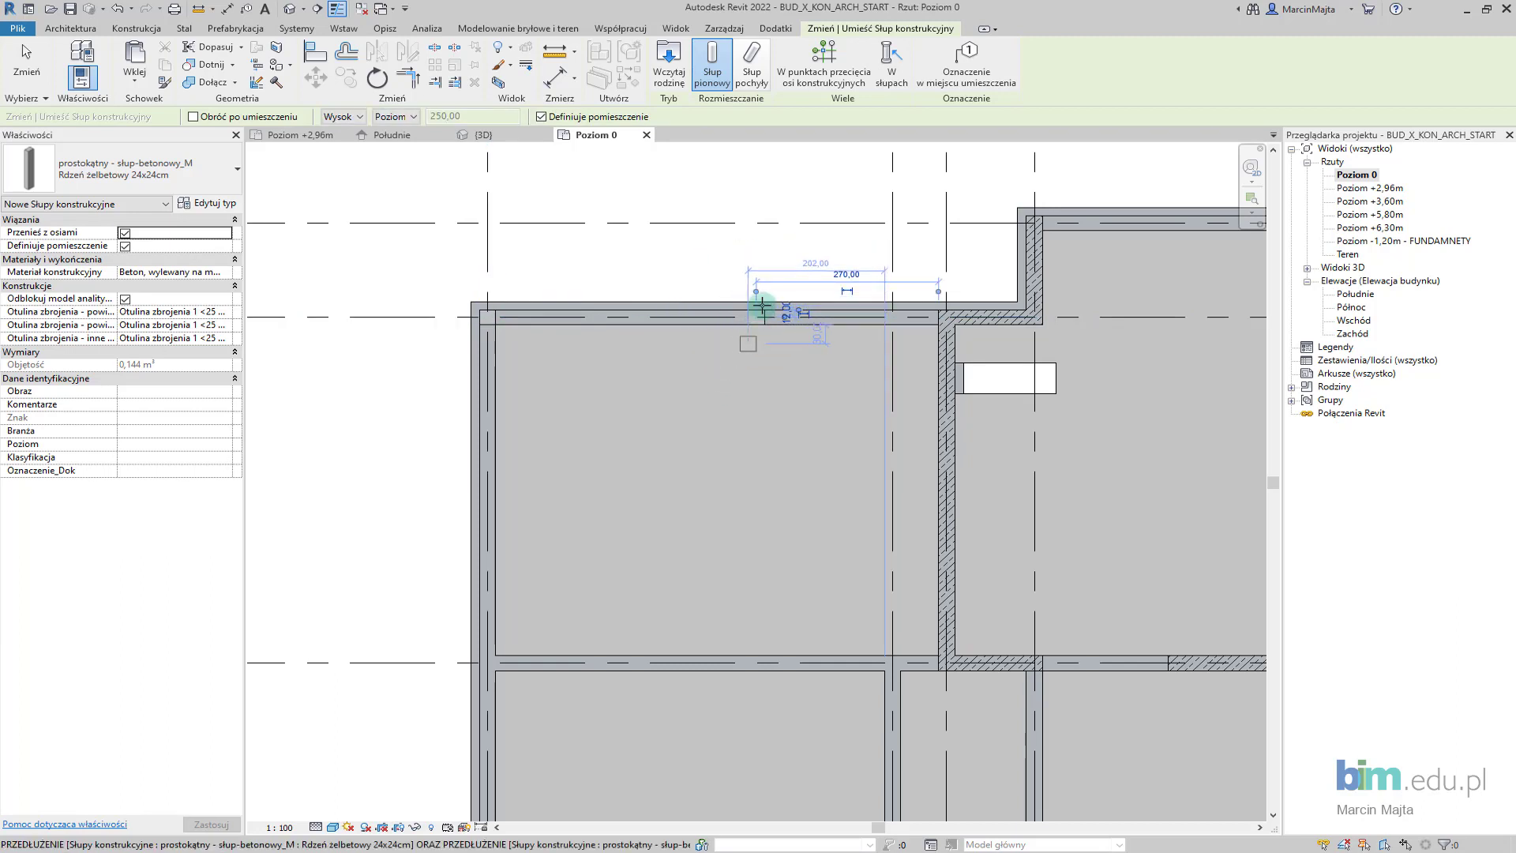
# Place two 24x24 cm columns on axis 1, one 430 cm below the axis B wall and one 280 cm below the axis C wall
pyautogui.scroll(-3, 636, 437)
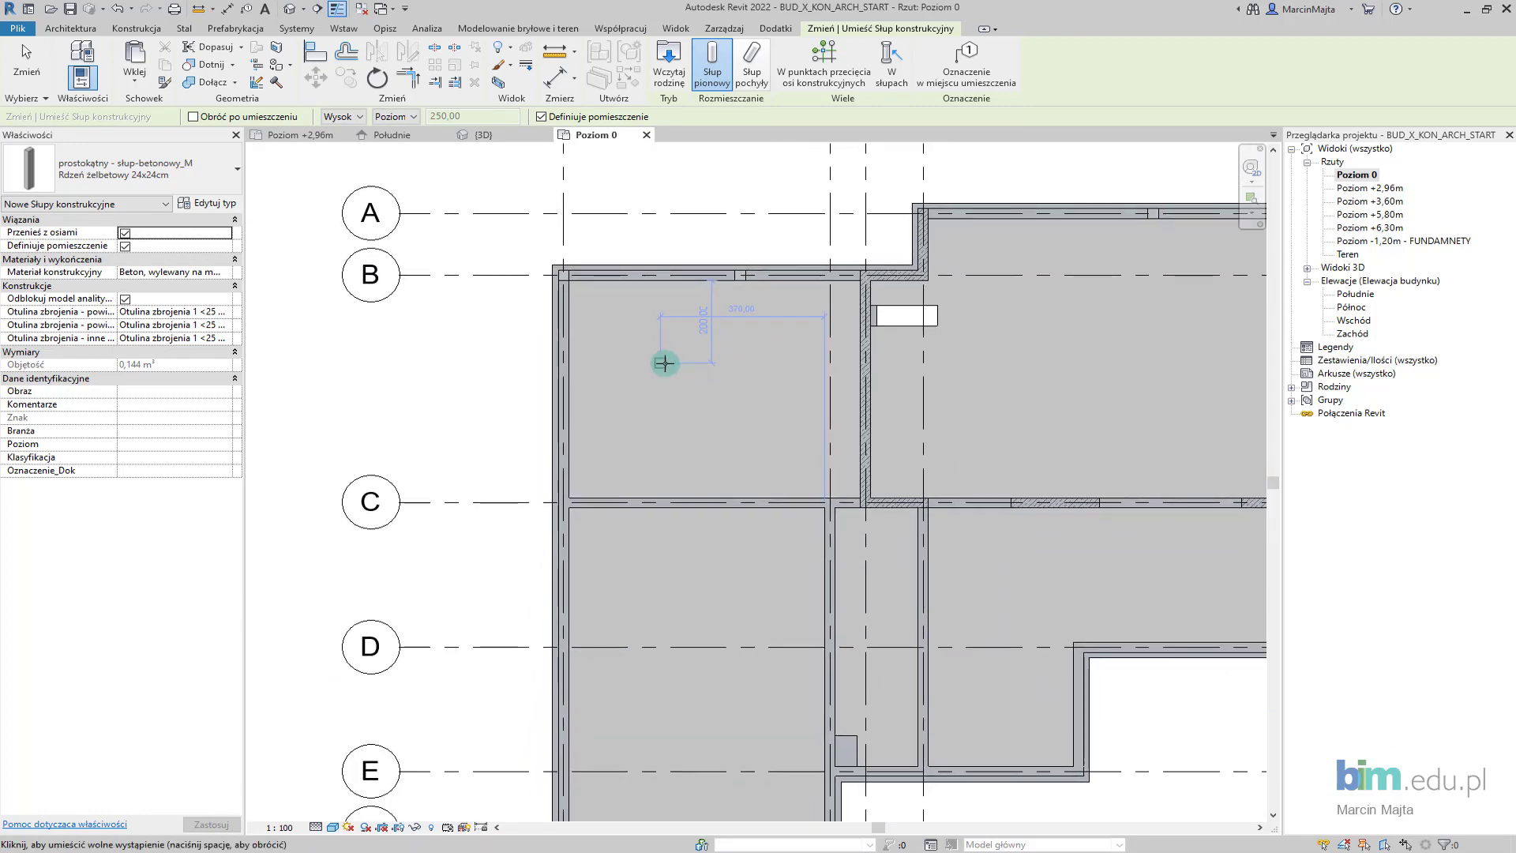
pyautogui.click(569, 457)
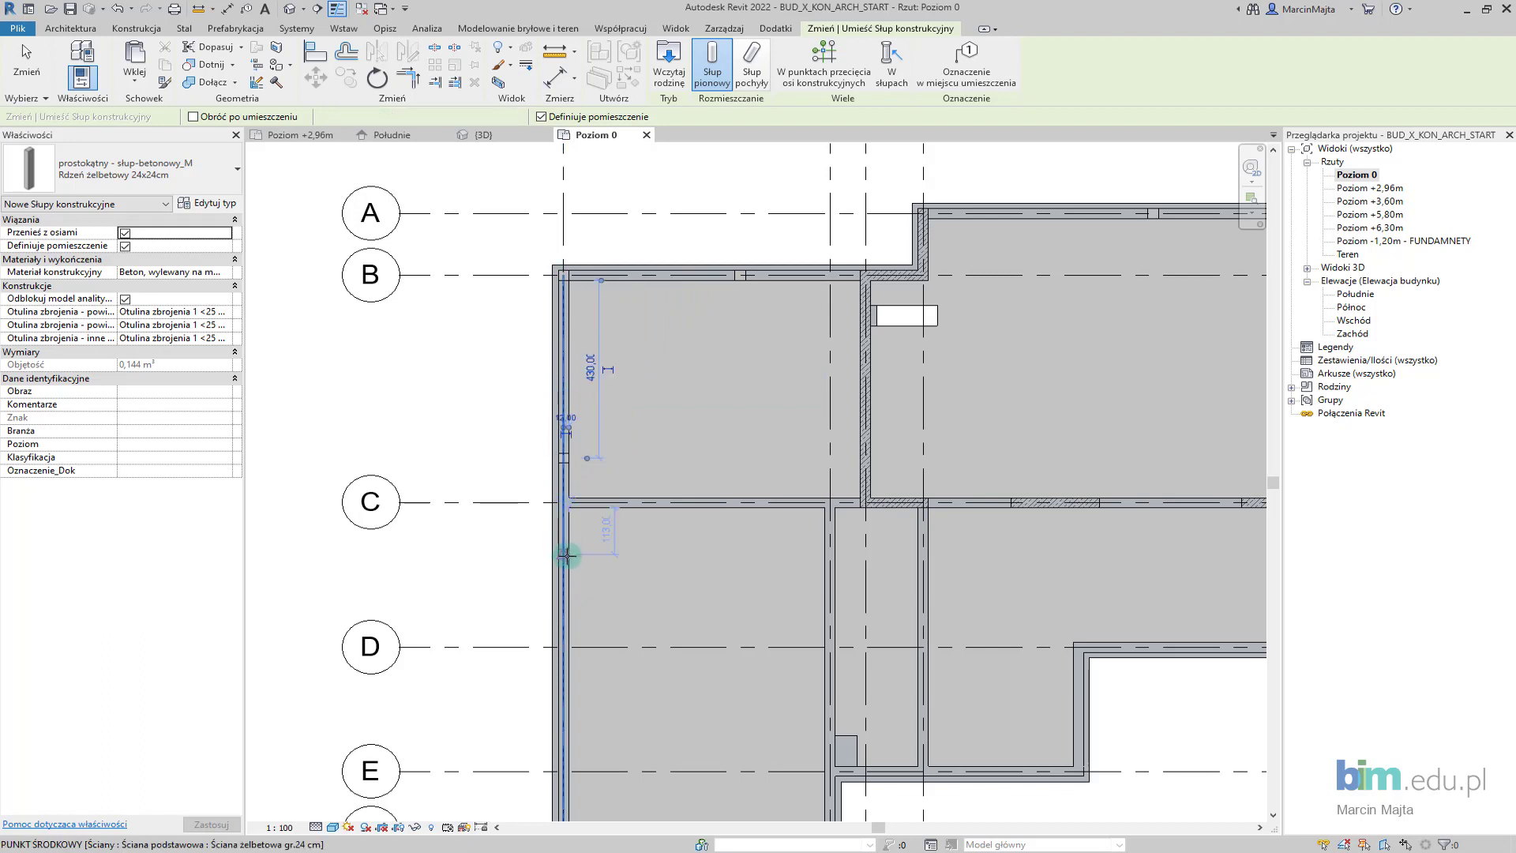
pyautogui.click(567, 623)
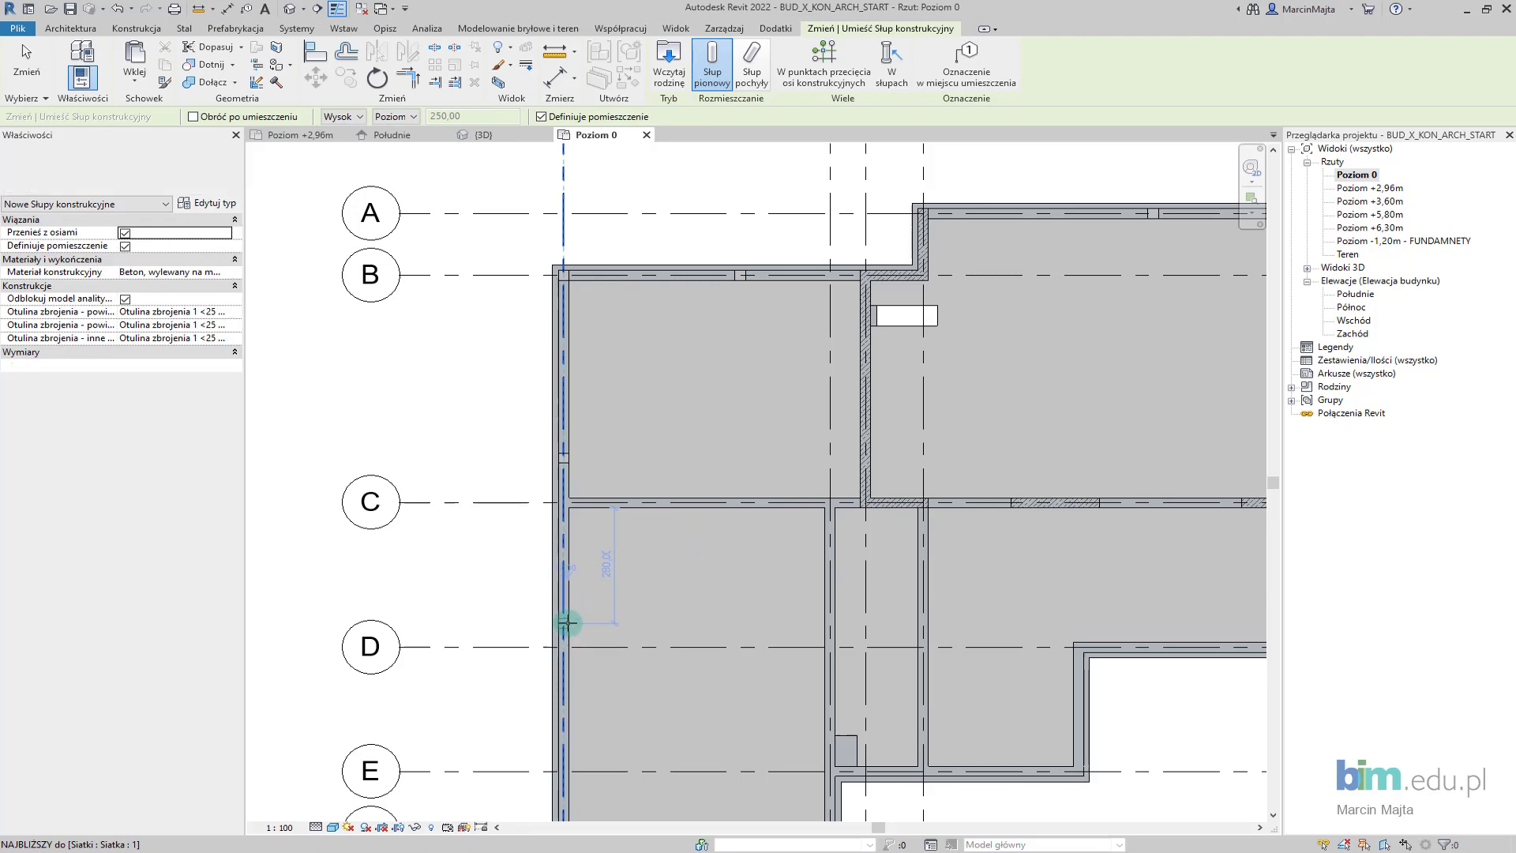
# Place 24x24 cm columns at the intersections of axis F with axes 1 and 2
pyautogui.moveTo(580, 628); pyautogui.dragTo(620, 419, button='middle')
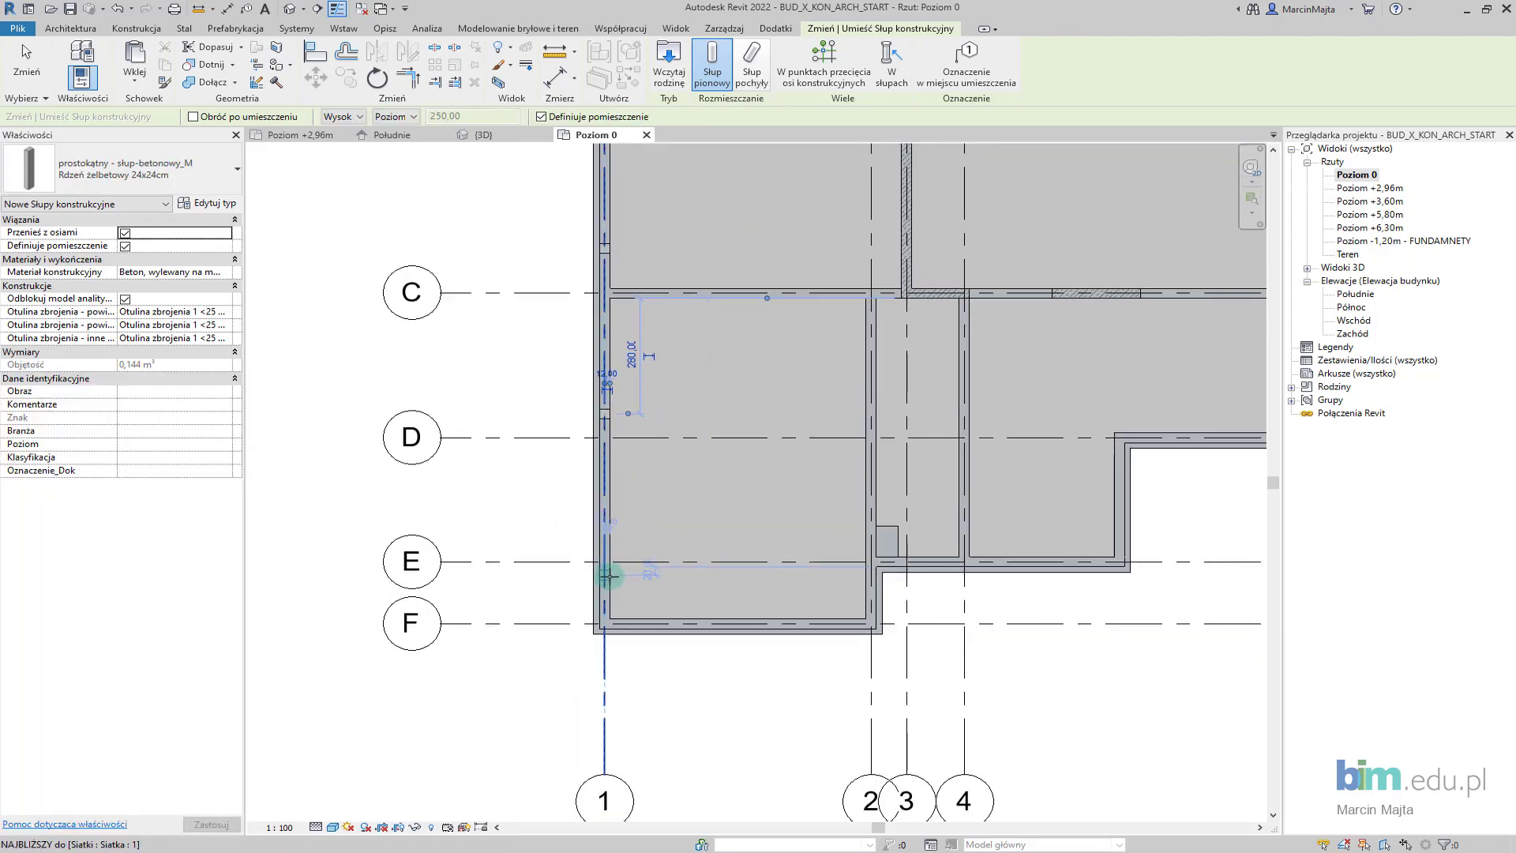
pyautogui.scroll(-3, 608, 568)
pyautogui.scroll(2, 602, 653)
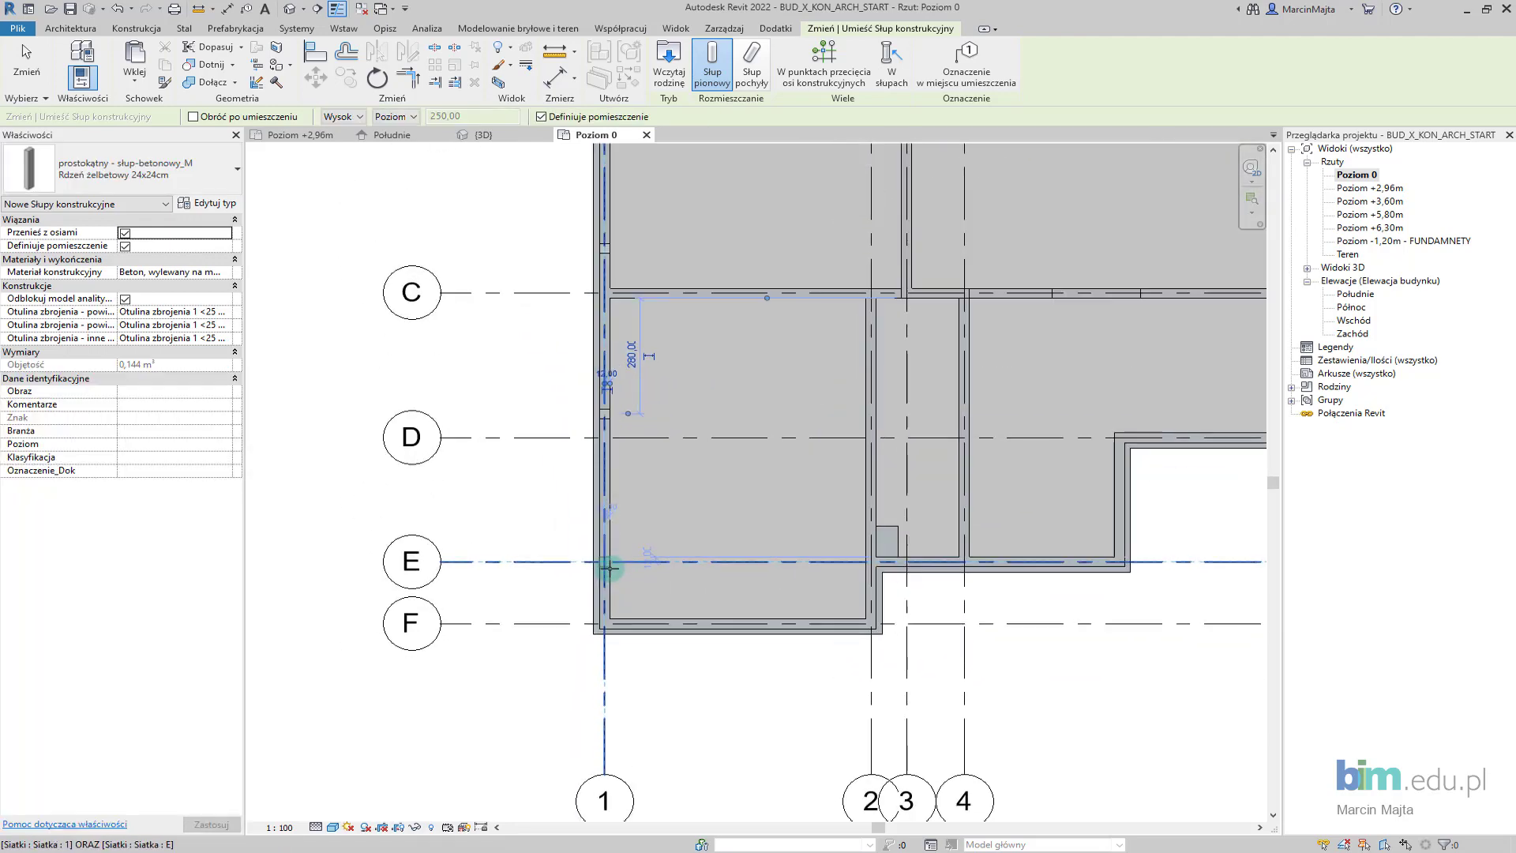
pyautogui.scroll(3, 599, 614)
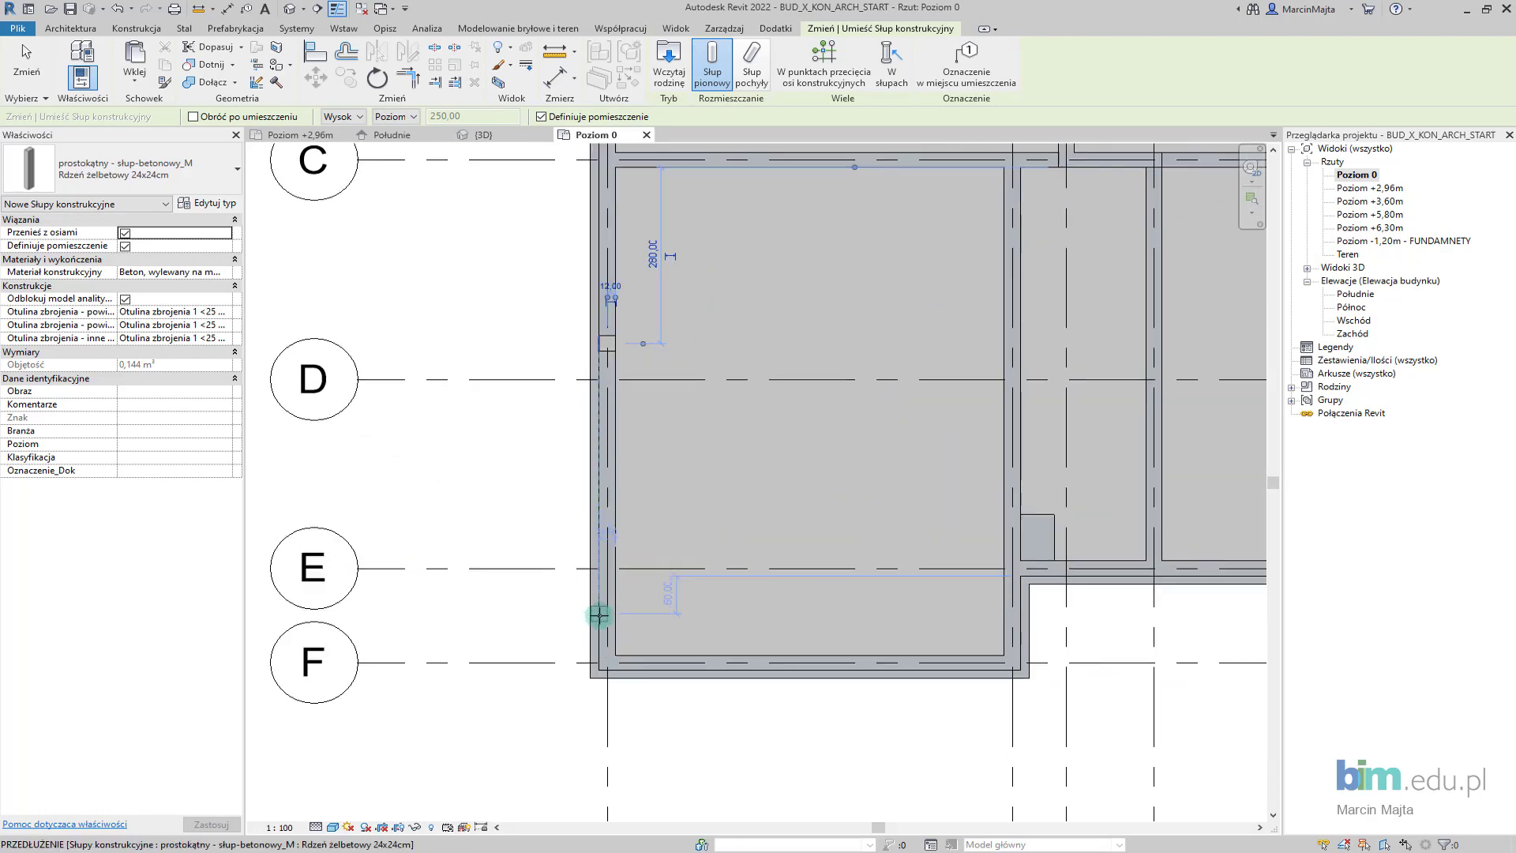
pyautogui.click(612, 661)
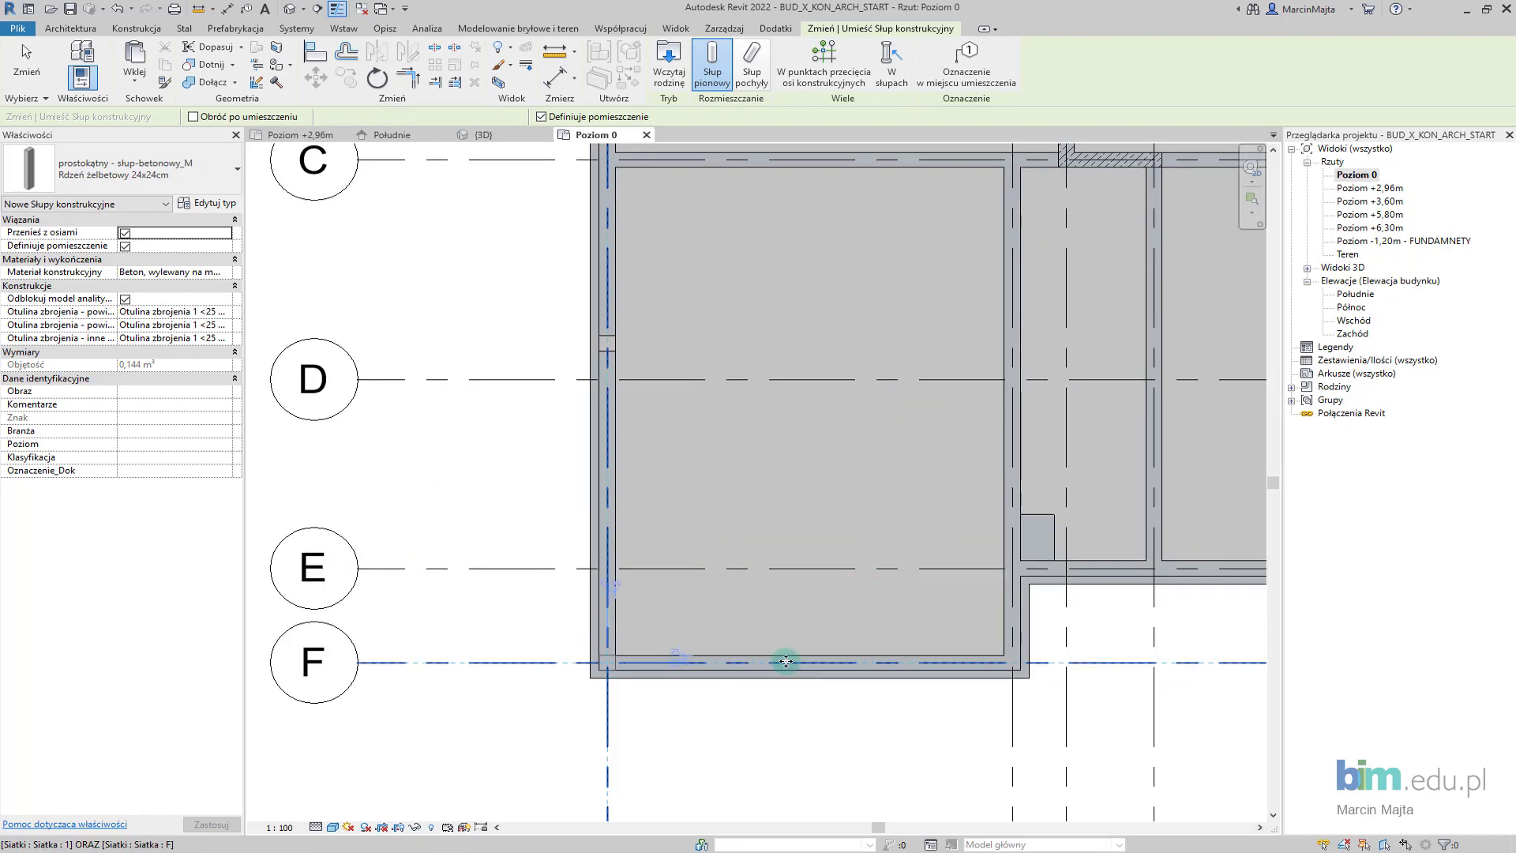
pyautogui.click(1011, 661)
# Place 24x24 cm columns at the stepped outer wall's corners on axes D and E, and at the intersection of axes D and 5
pyautogui.scroll(-3, 940, 565)
pyautogui.moveTo(900, 503); pyautogui.dragTo(701, 536, button='middle')
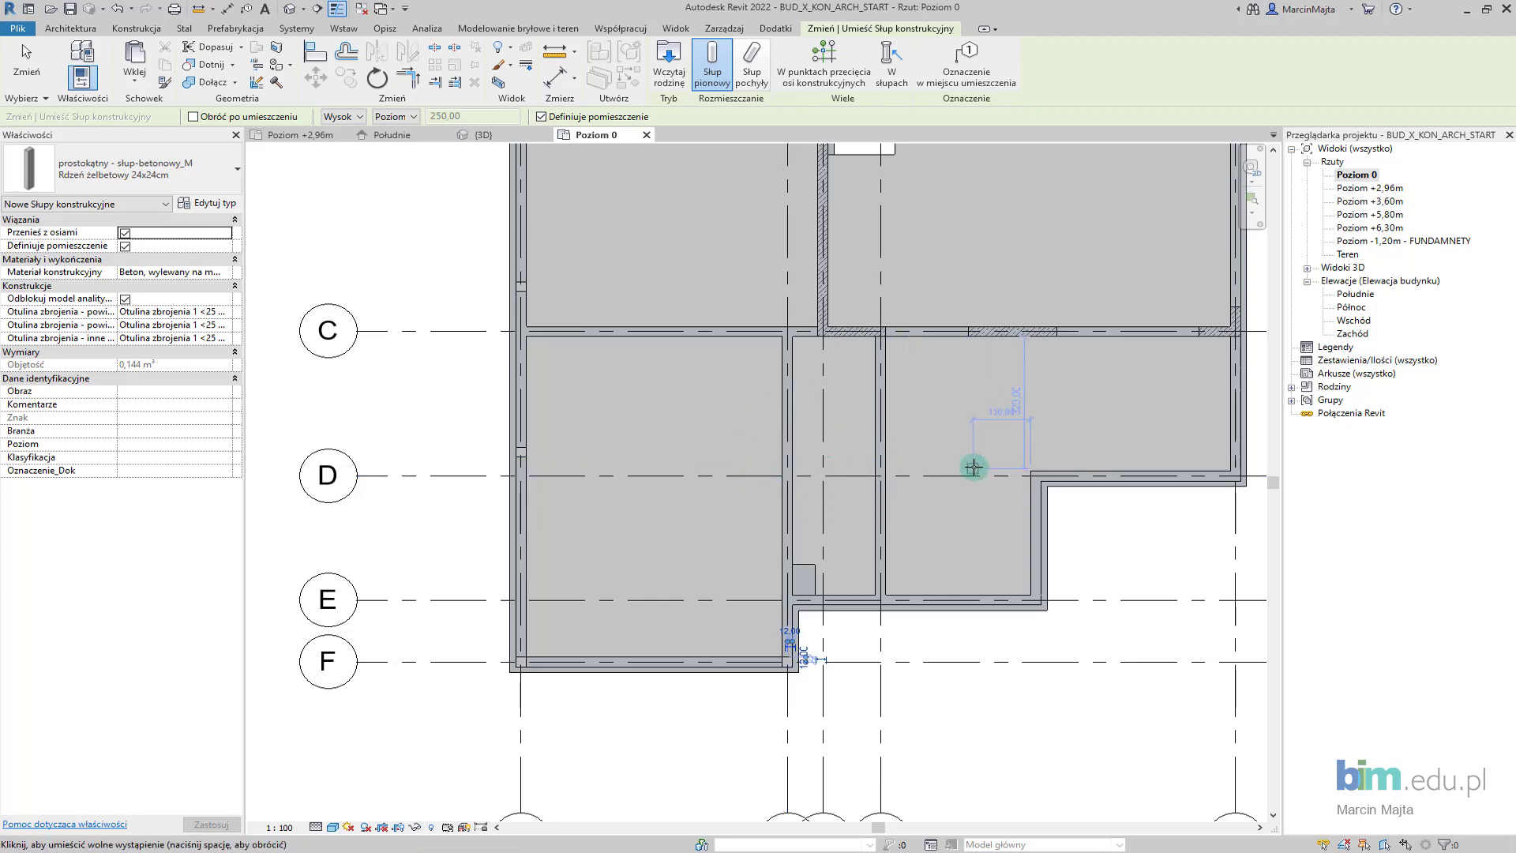
pyautogui.scroll(2, 1089, 484)
pyautogui.scroll(1, 1046, 490)
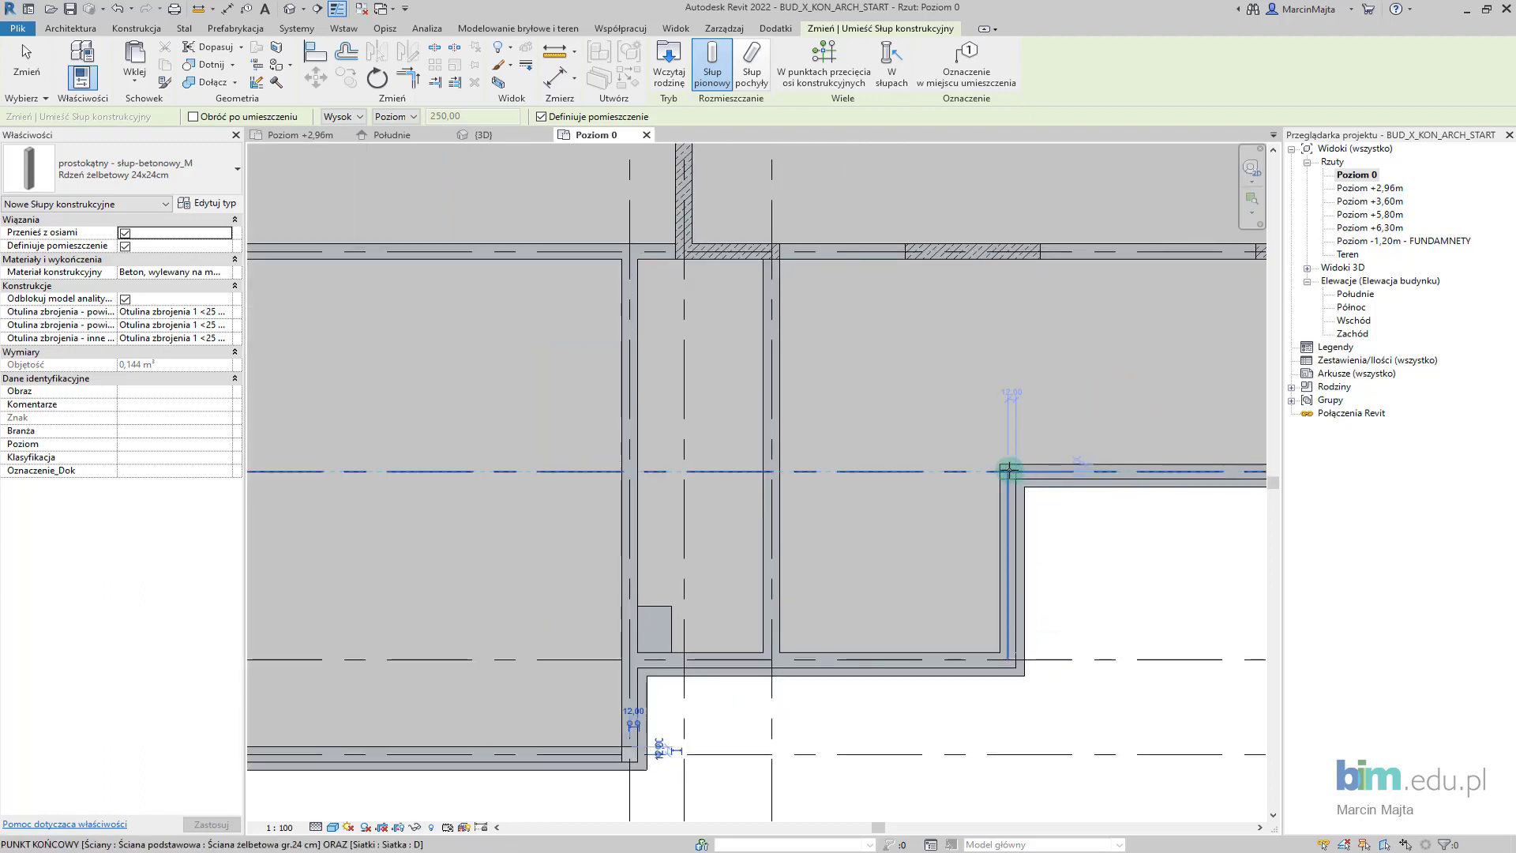
pyautogui.click(1007, 471)
pyautogui.scroll(-3, 1022, 528)
pyautogui.moveTo(1022, 533); pyautogui.dragTo(897, 537, button='middle')
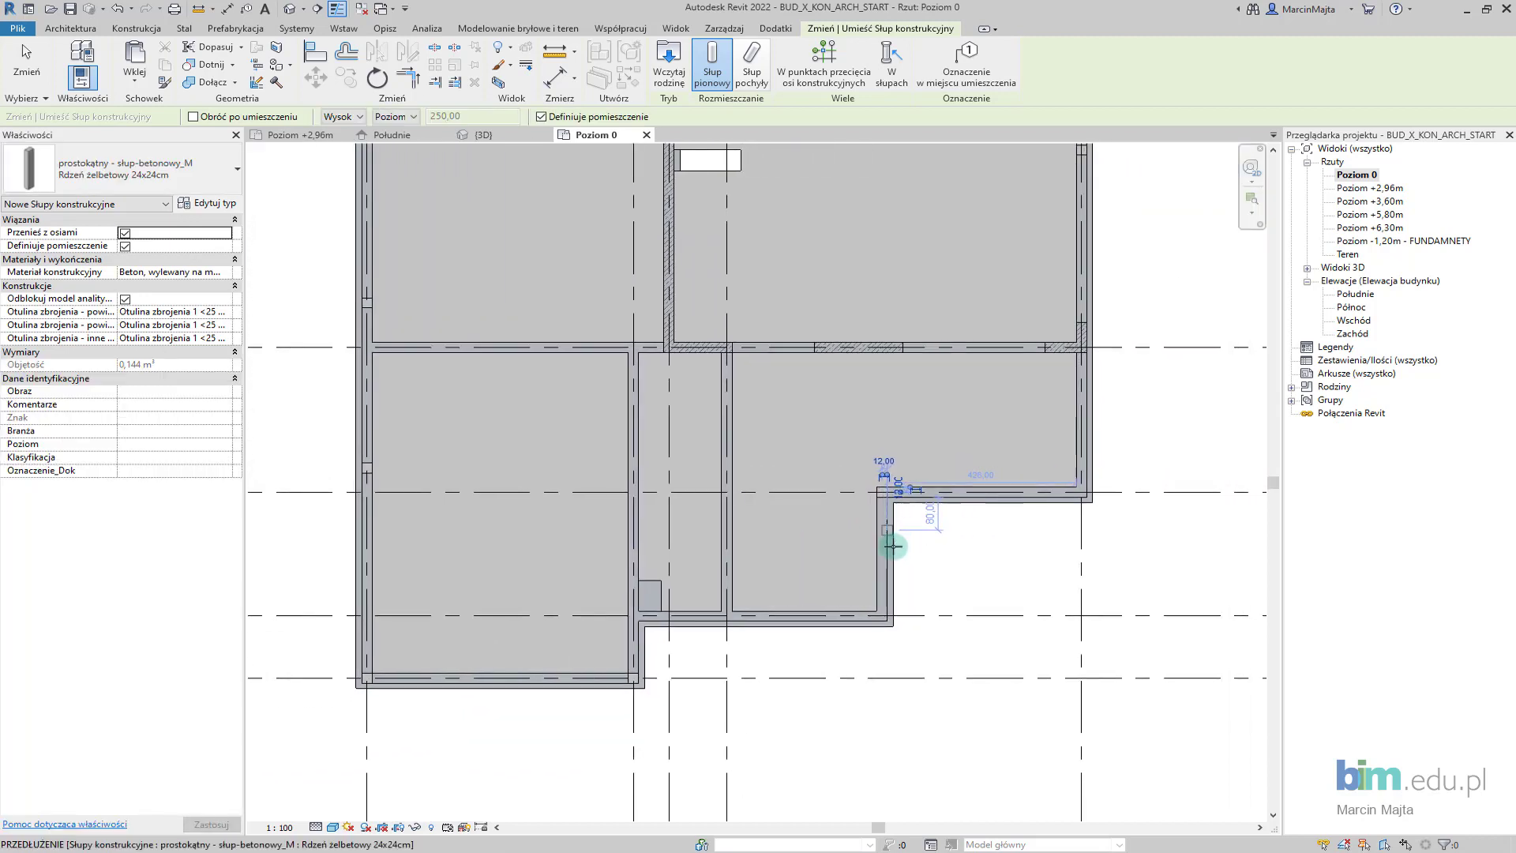
pyautogui.click(881, 610)
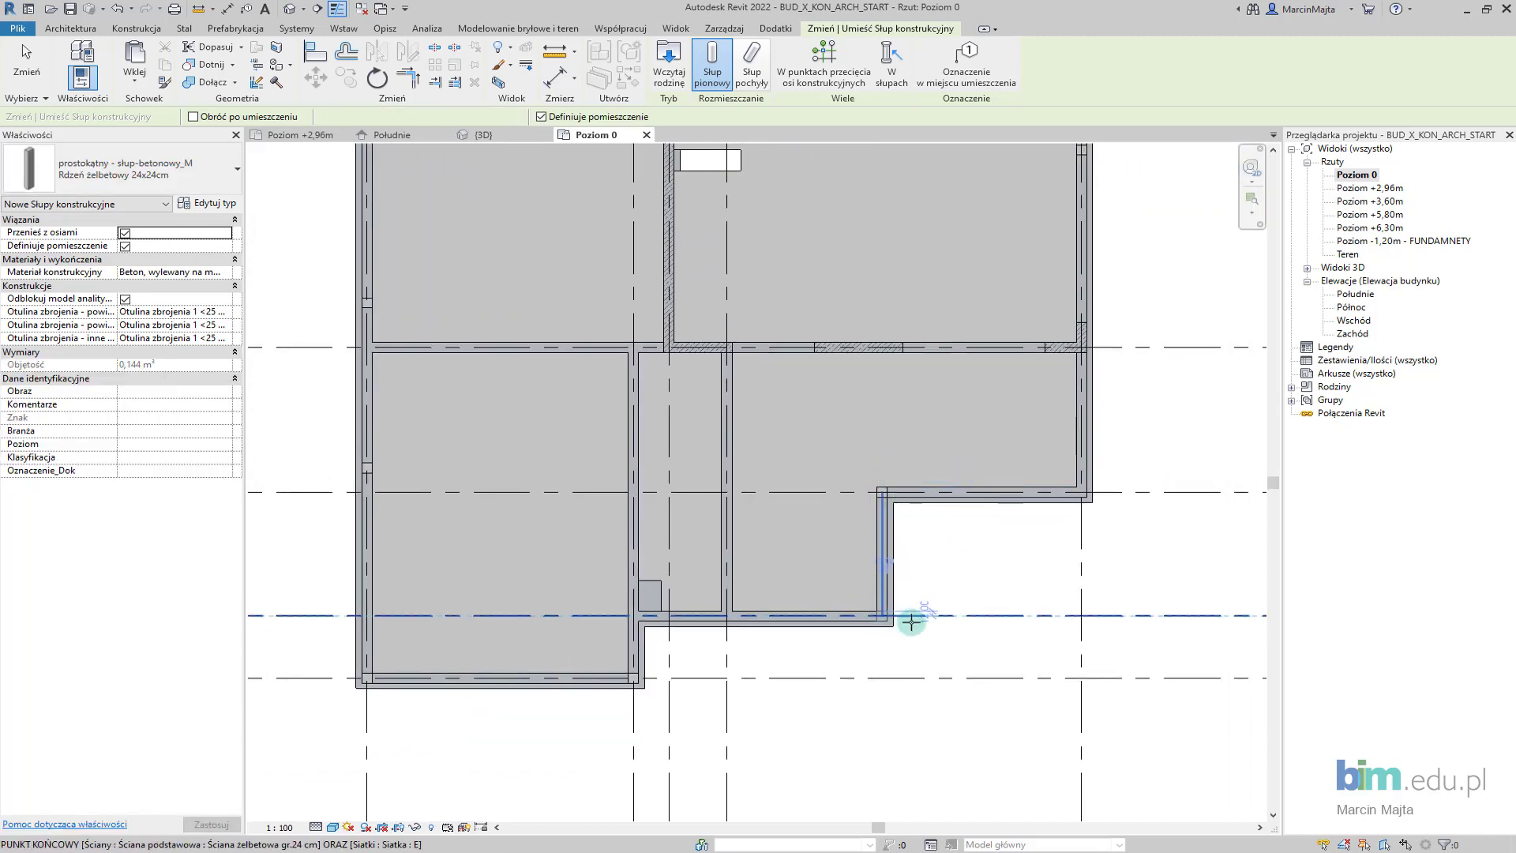
pyautogui.click(1085, 493)
# Move the intermediate 24x24 cm column on axis B along the wall to about midway between axes 1 and 2
pyautogui.scroll(-2, 1076, 447)
pyautogui.moveTo(1039, 443); pyautogui.dragTo(1089, 429, button='middle')
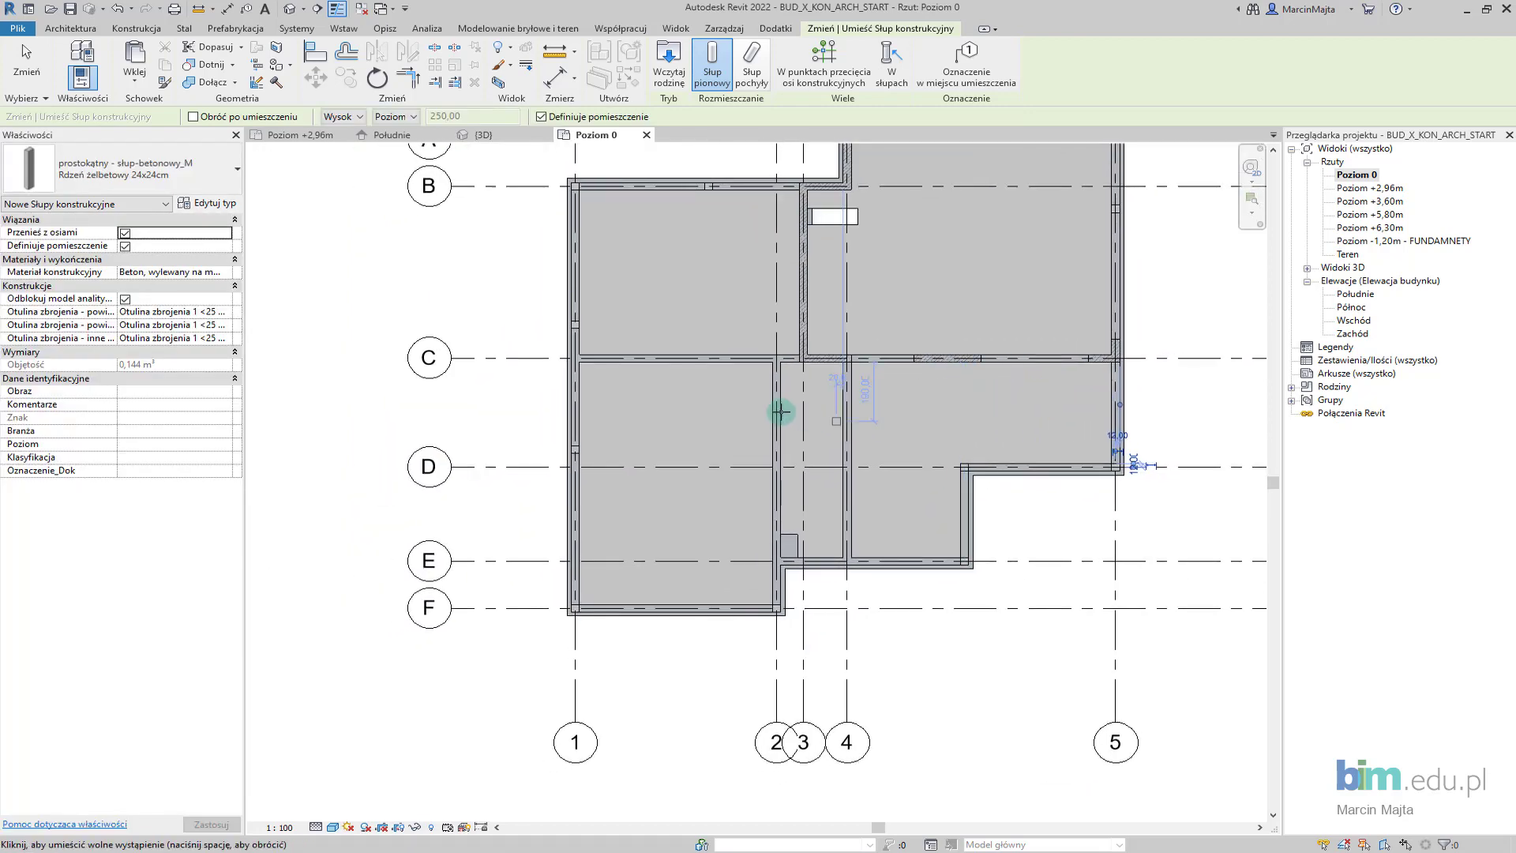
pyautogui.moveTo(552, 297); pyautogui.dragTo(608, 442, button='middle')
pyautogui.scroll(2, 714, 359)
pyautogui.press('Escape')
pyautogui.press('Escape')
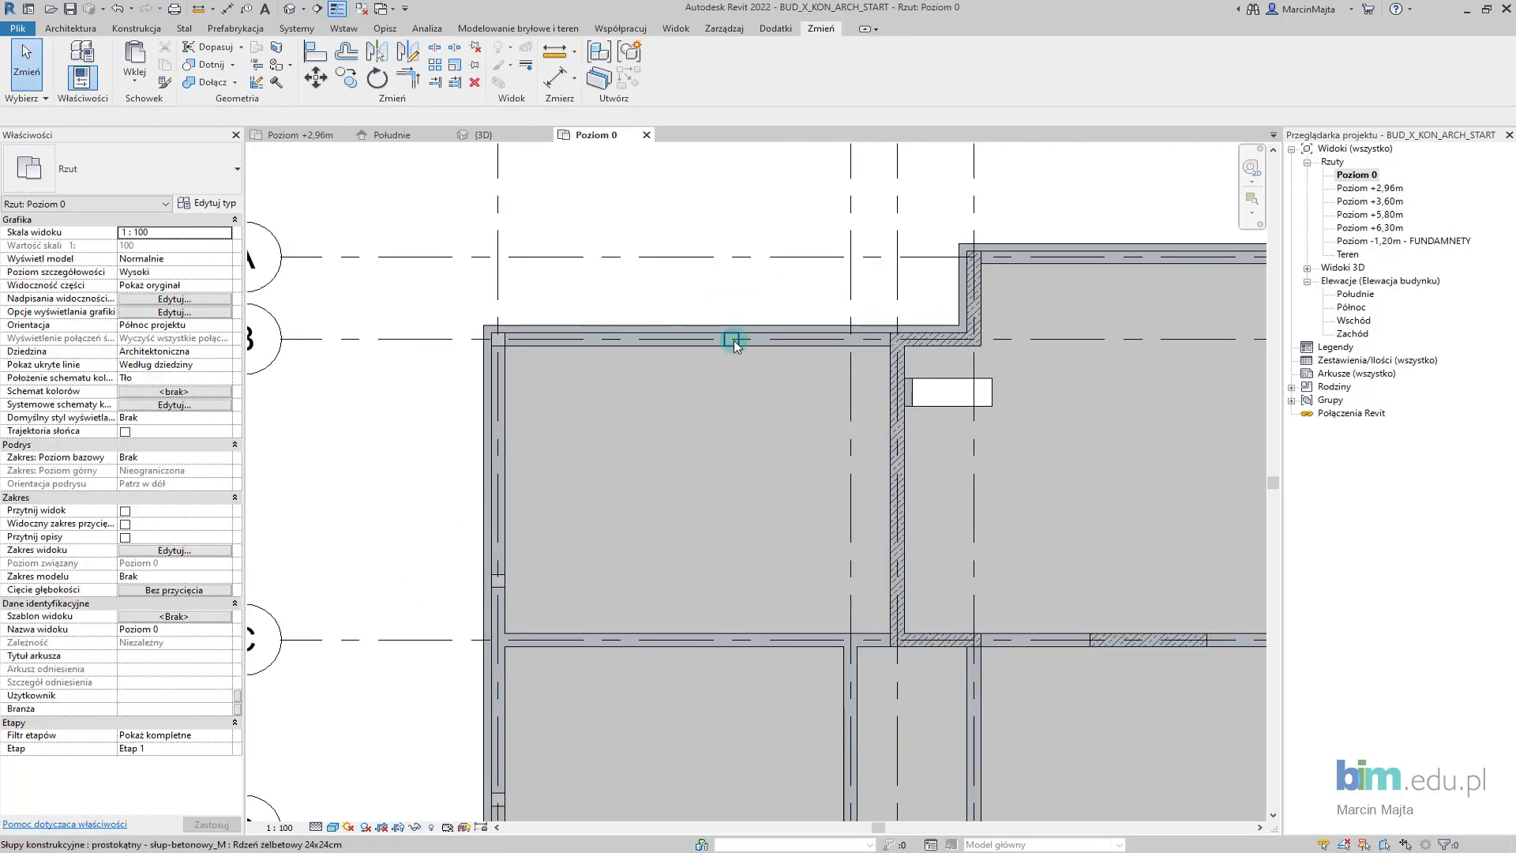
pyautogui.click(732, 341)
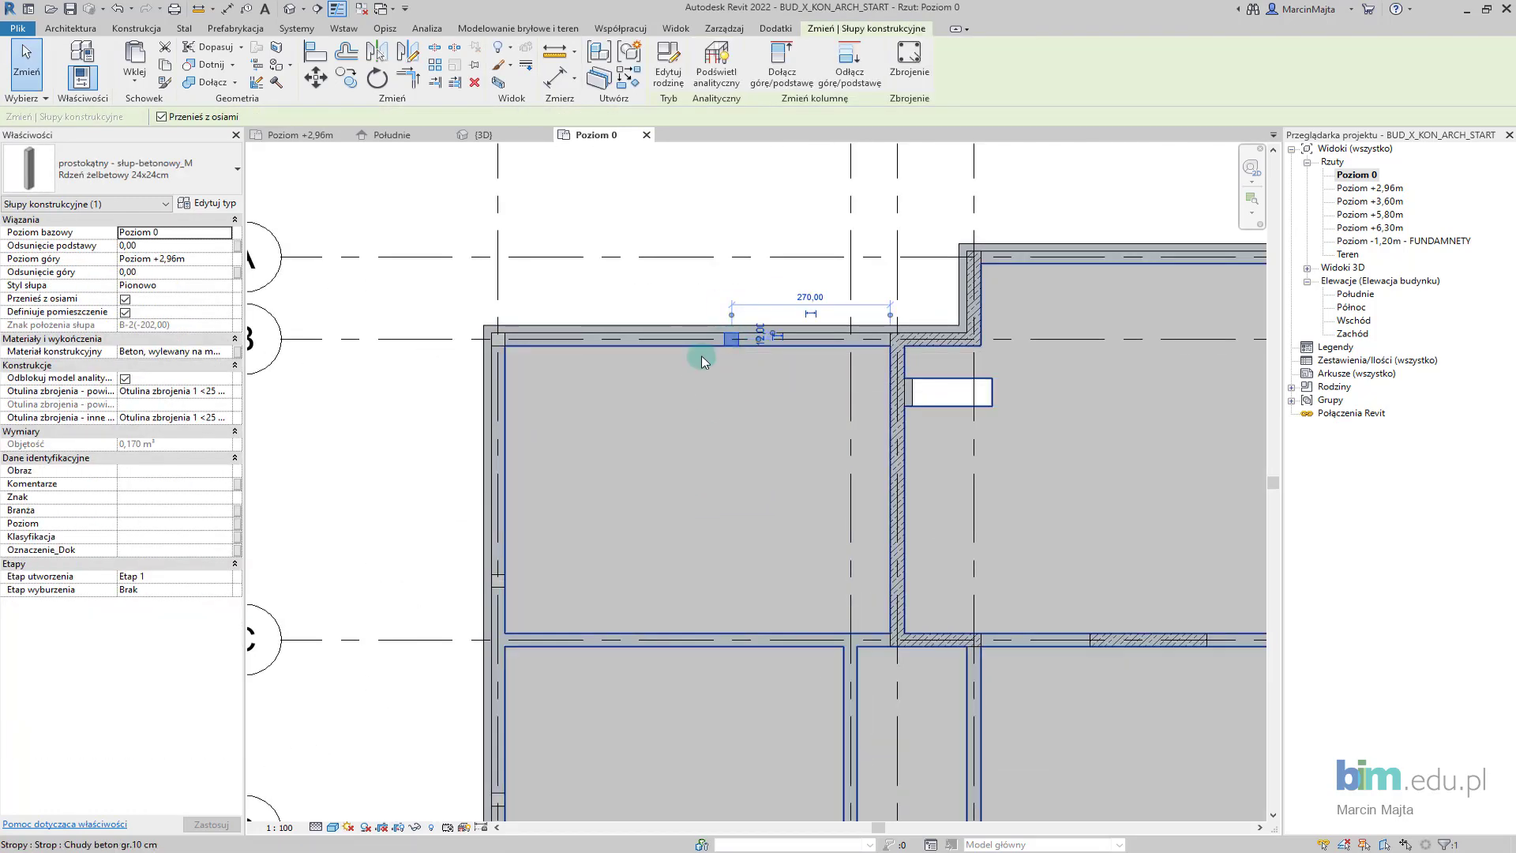
pyautogui.click(316, 76)
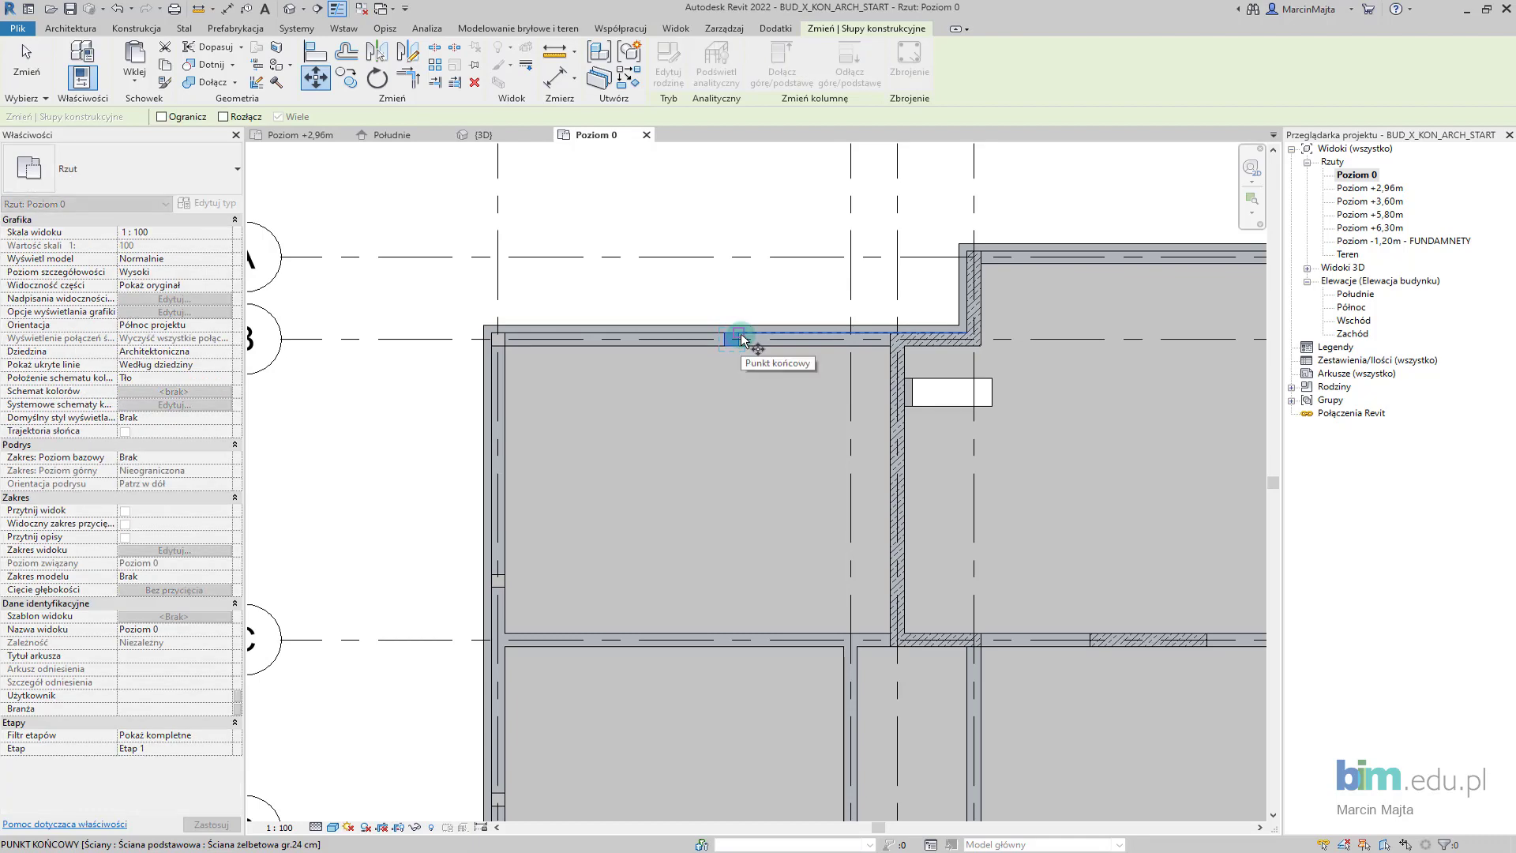
pyautogui.click(741, 340)
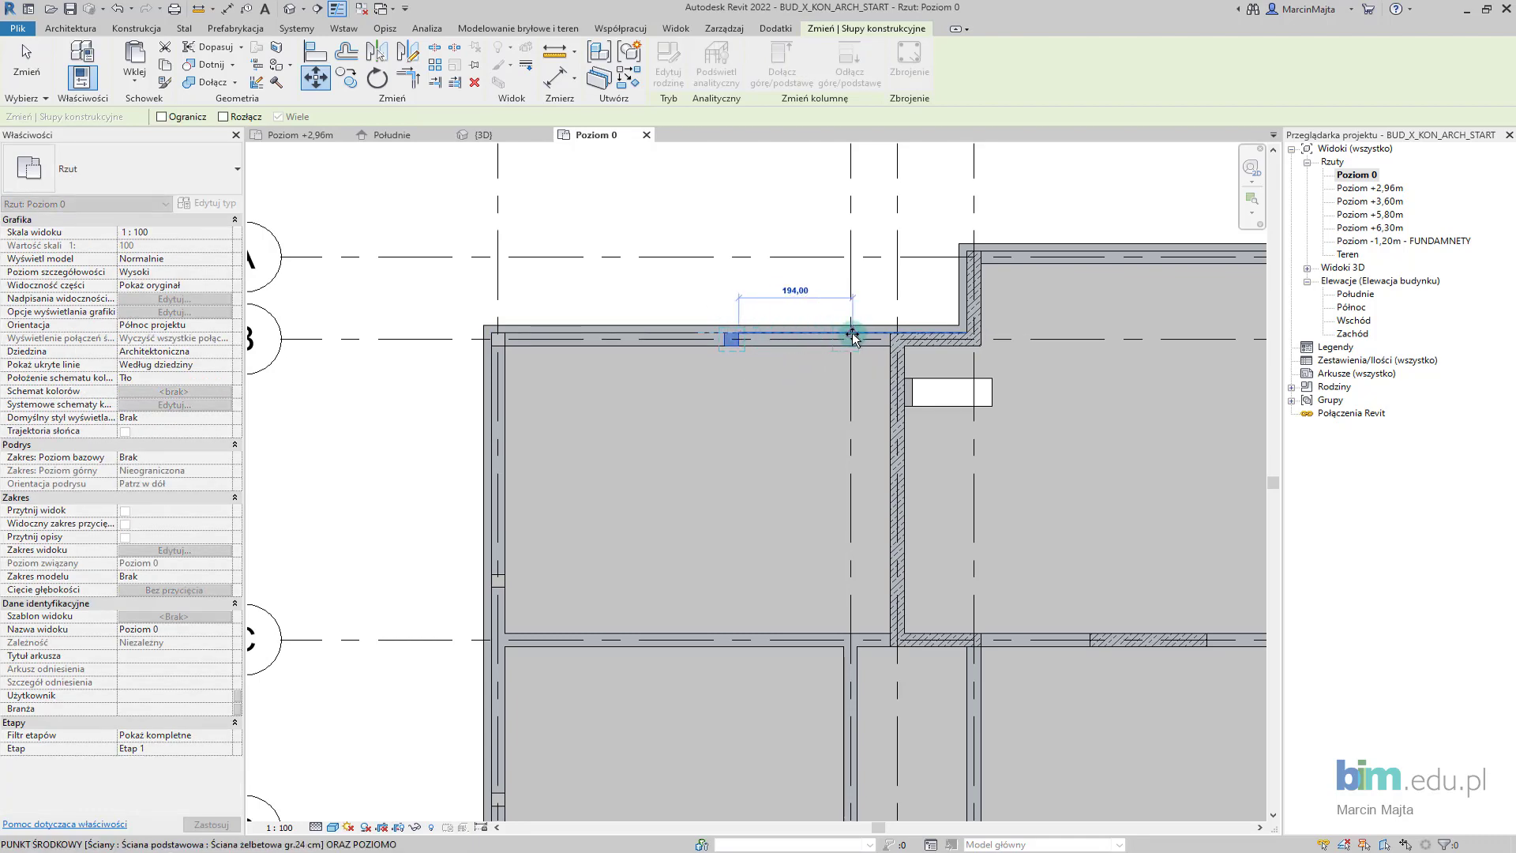
pyautogui.scroll(5, 853, 338)
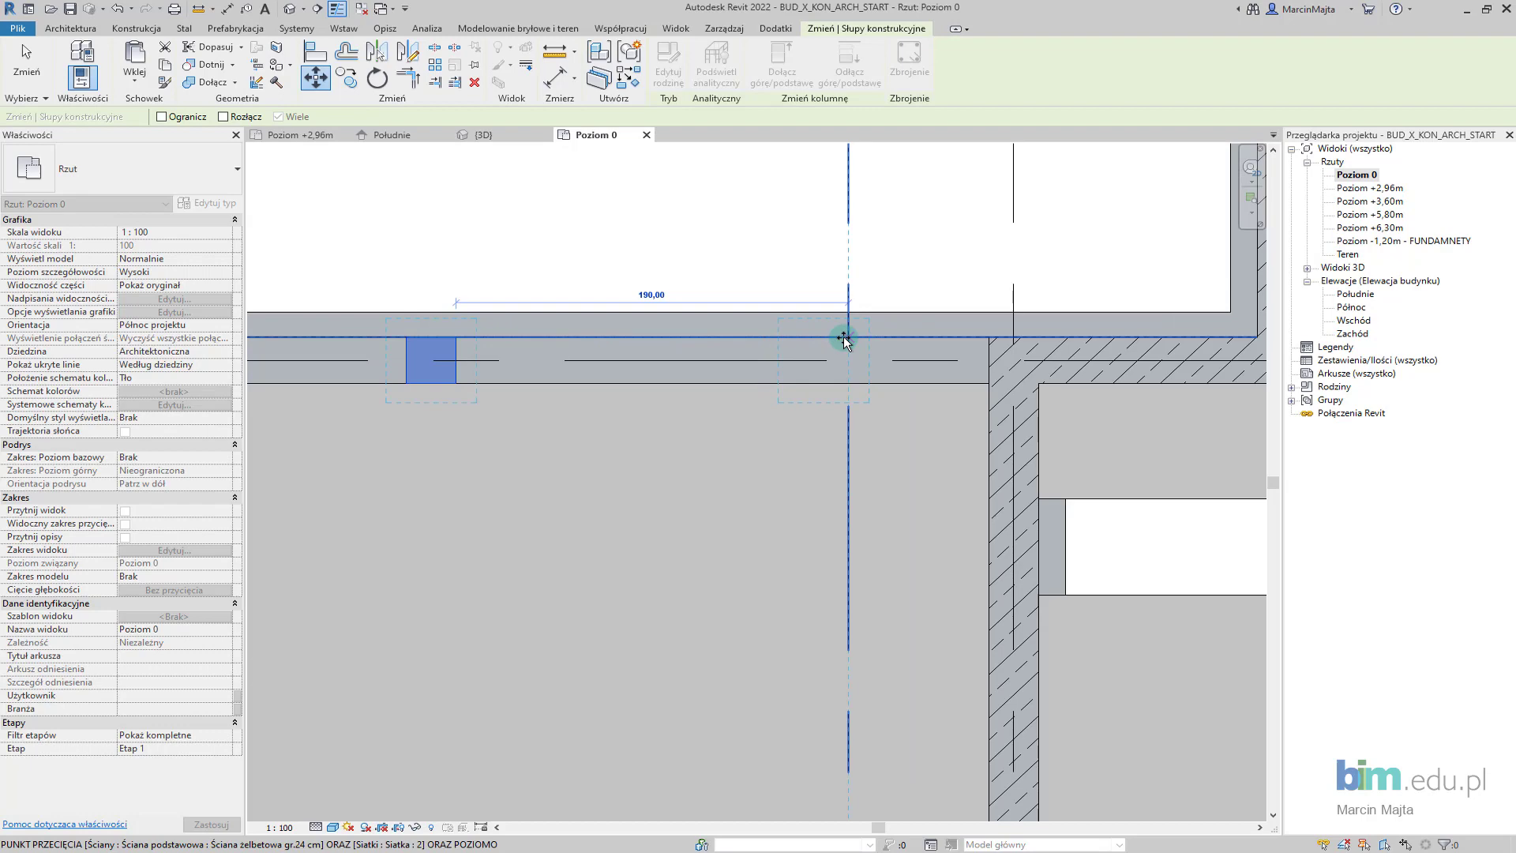
pyautogui.scroll(-3, 782, 338)
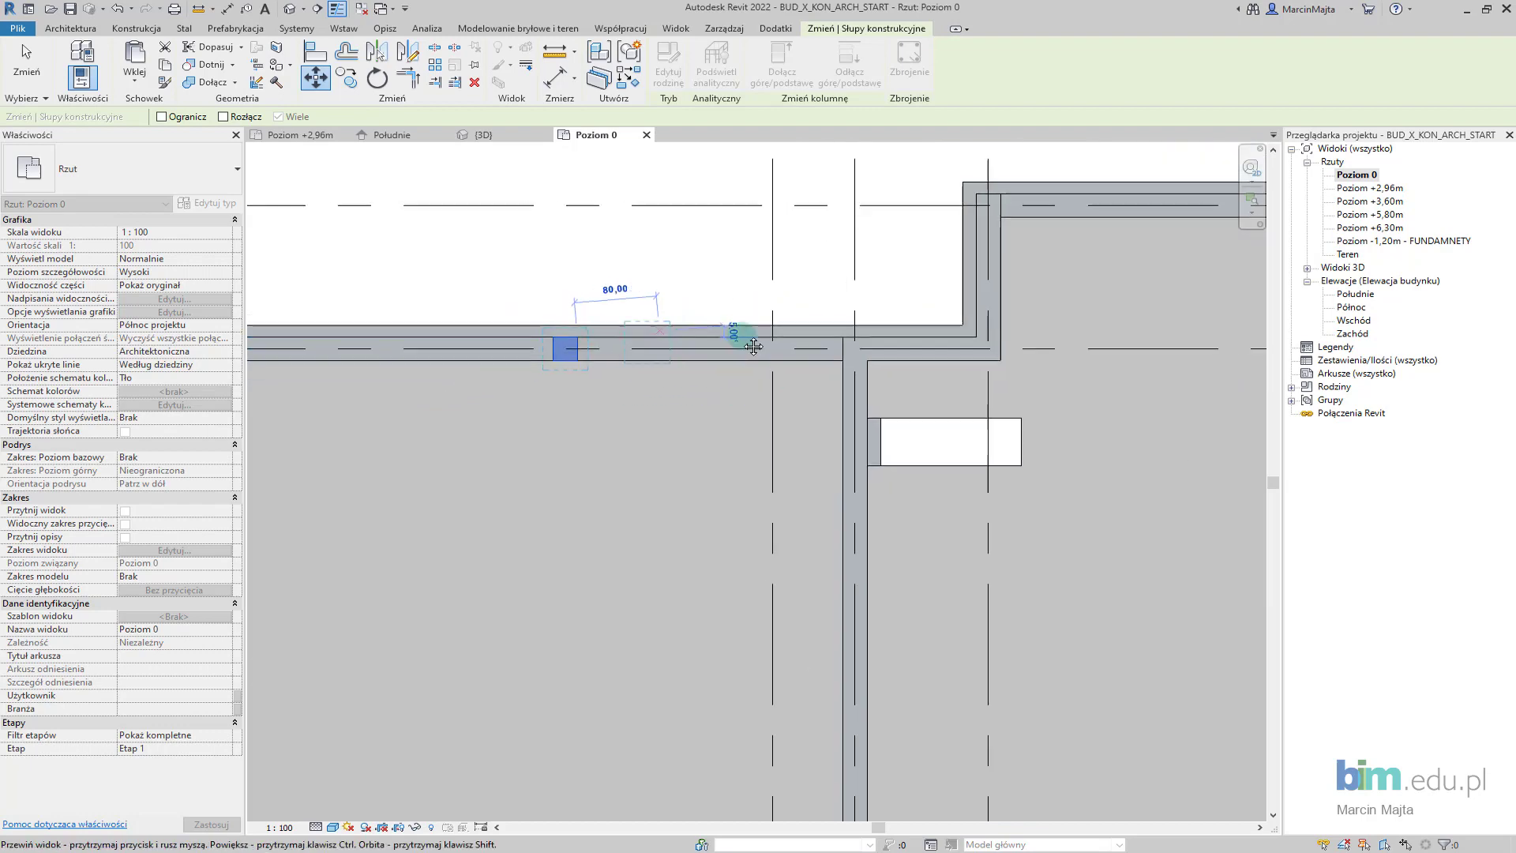
pyautogui.click(698, 345)
pyautogui.press('Escape')
pyautogui.scroll(-3, 698, 345)
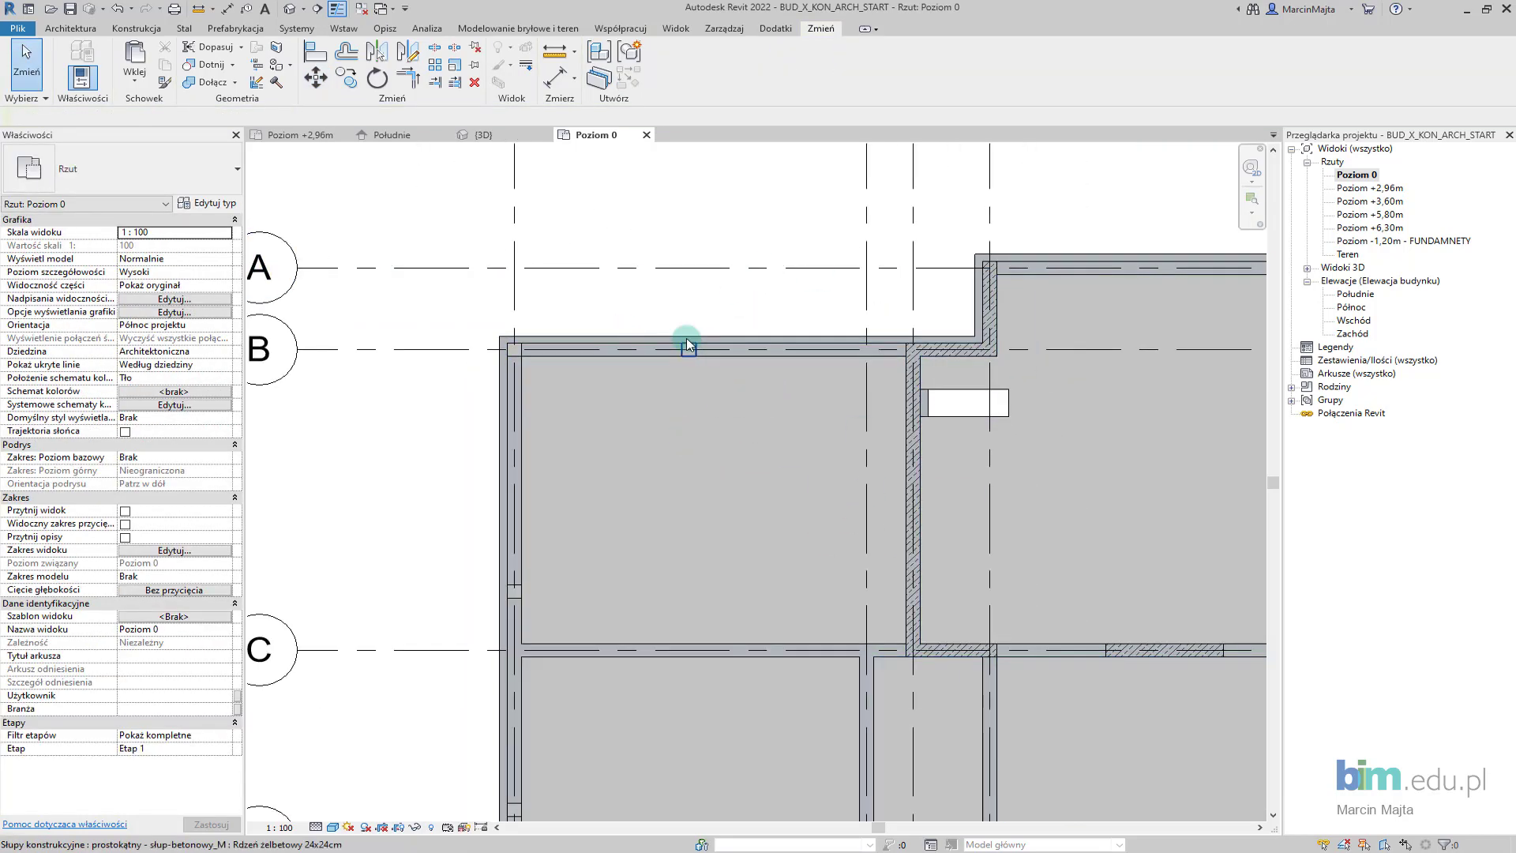
pyautogui.scroll(-2, 672, 505)
pyautogui.scroll(-2, 681, 515)
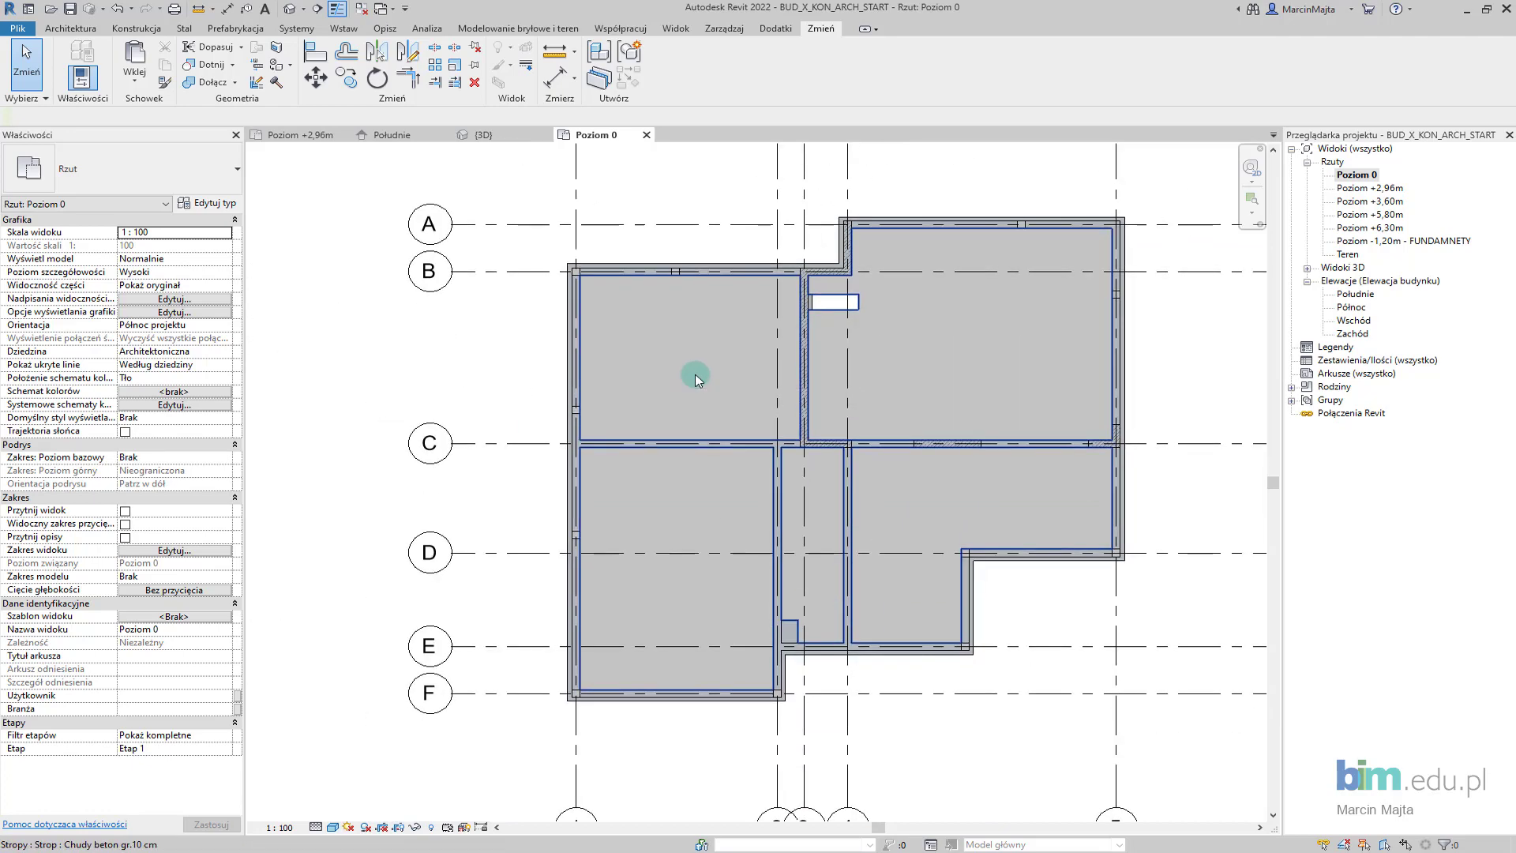
# Examine the placed columns in the 3D view and return to the Poziom 0 plan
pyautogui.click(497, 135)
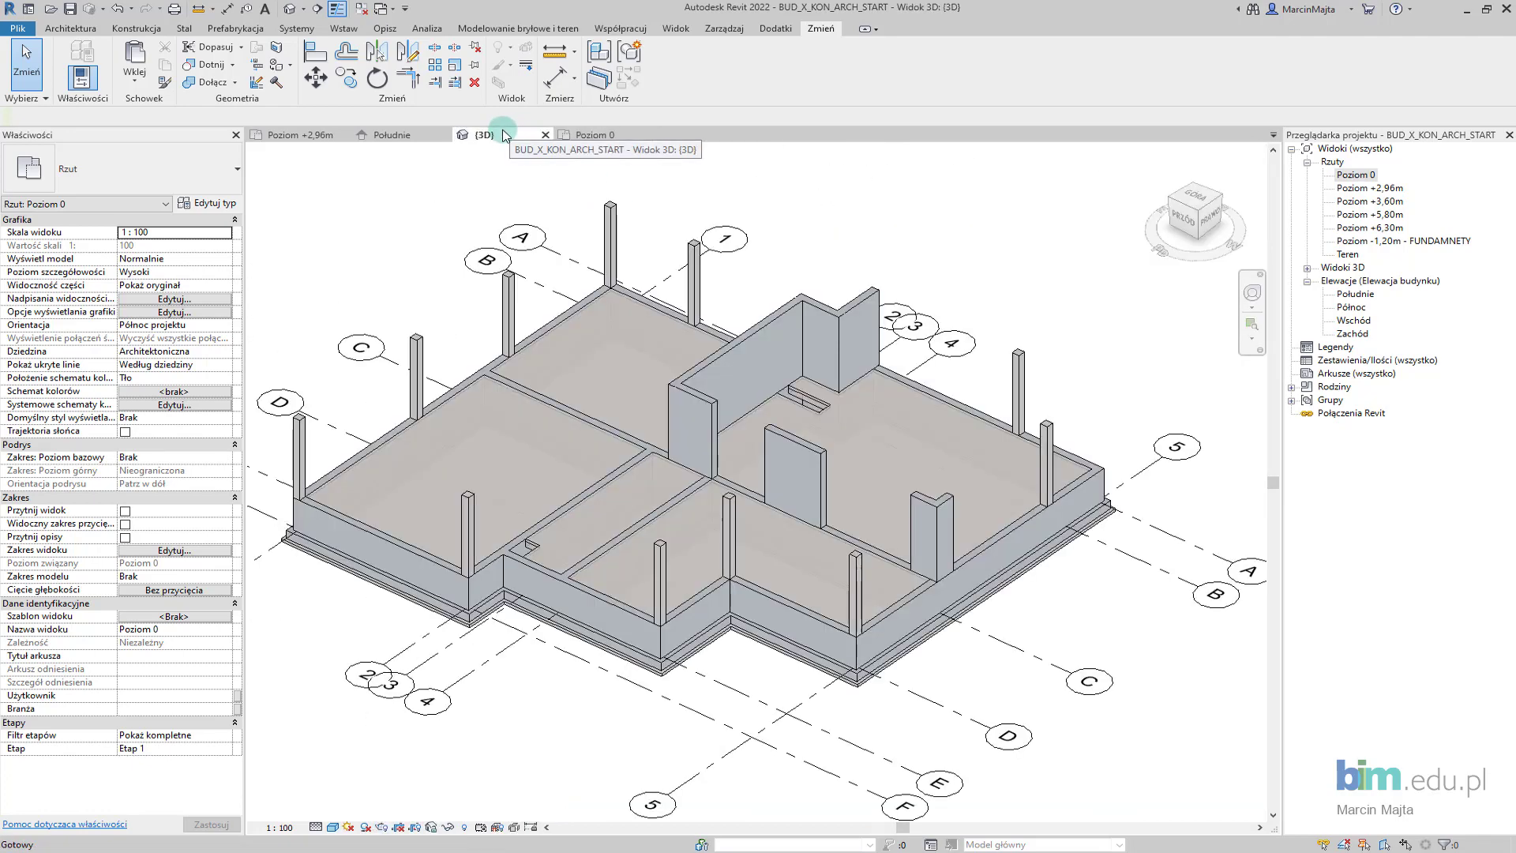
pyautogui.keyDown('shift'); pyautogui.moveTo(873, 622); pyautogui.dragTo(894, 547, button='middle'); pyautogui.keyUp('shift')
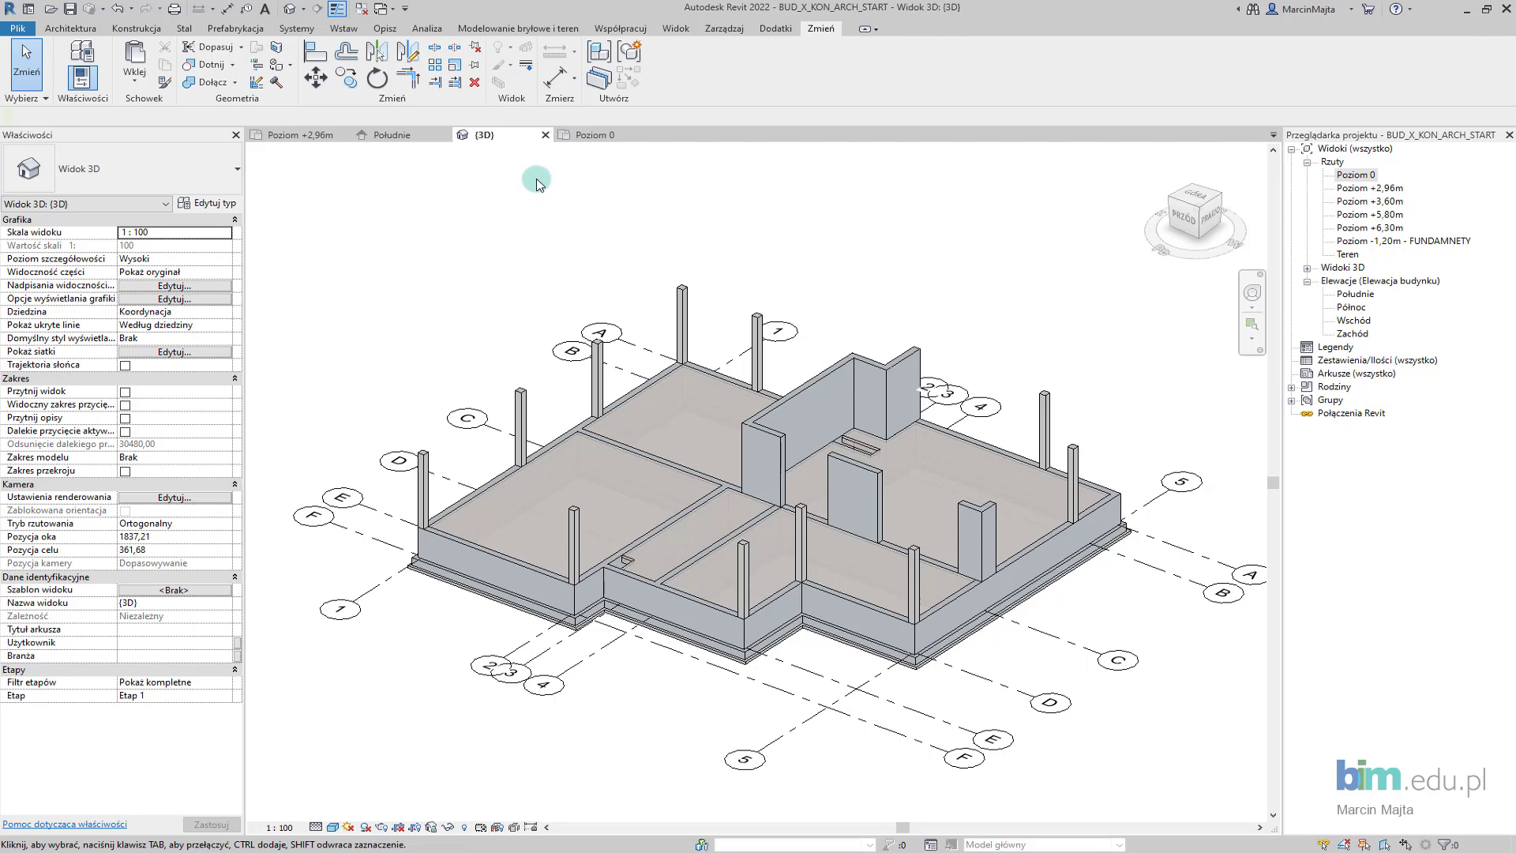
pyautogui.click(598, 138)
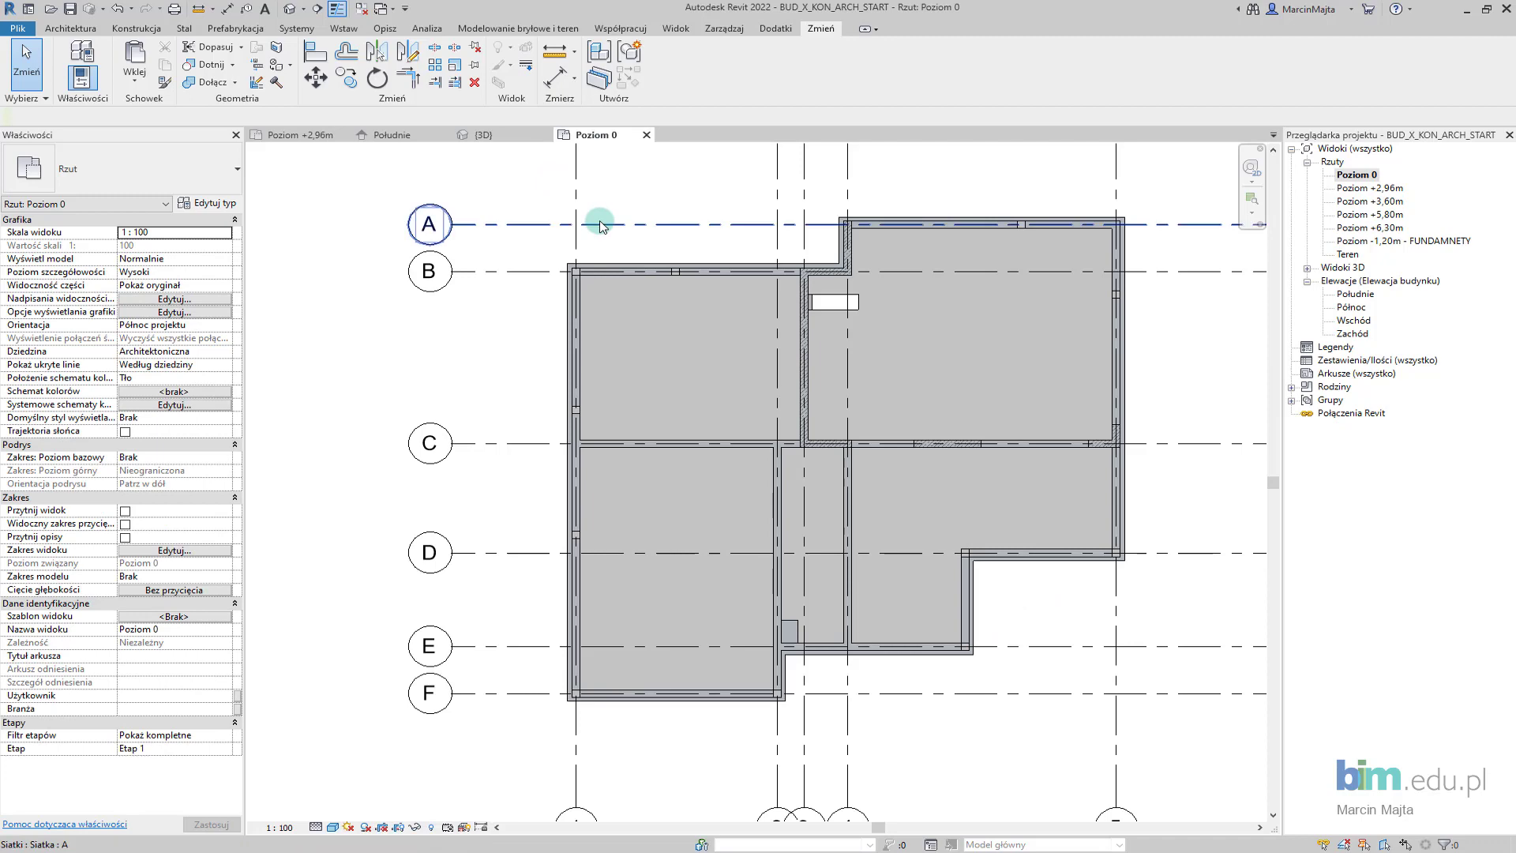
# Start a wall of type "Ściana murowana gr.20 cm" and duplicate the type as "Ściana murowana gr.24 cm"
pyautogui.press('w')
pyautogui.press('a')
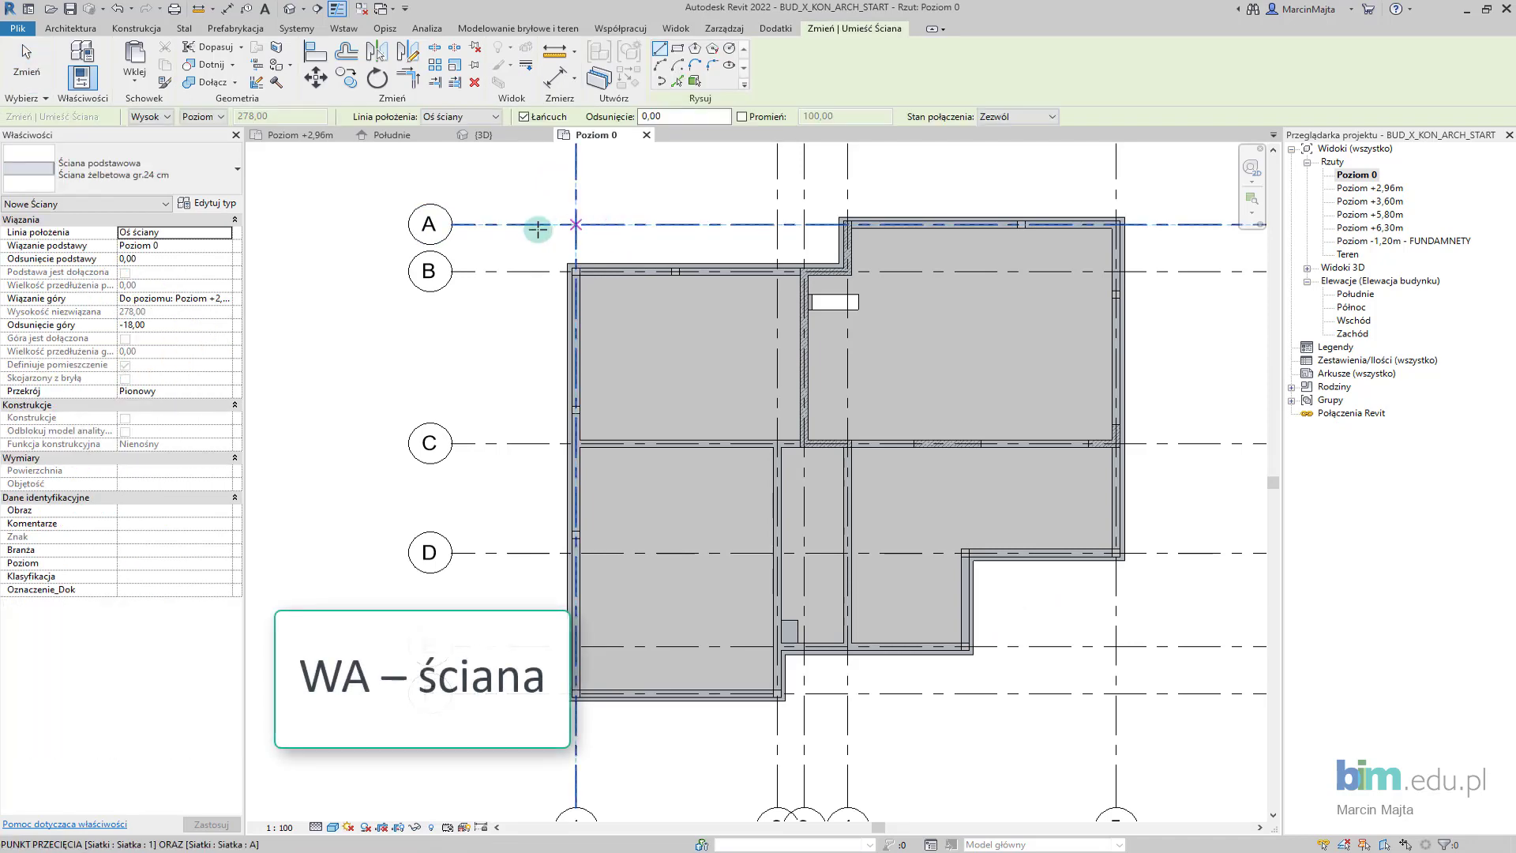
pyautogui.click(139, 162)
pyautogui.click(136, 374)
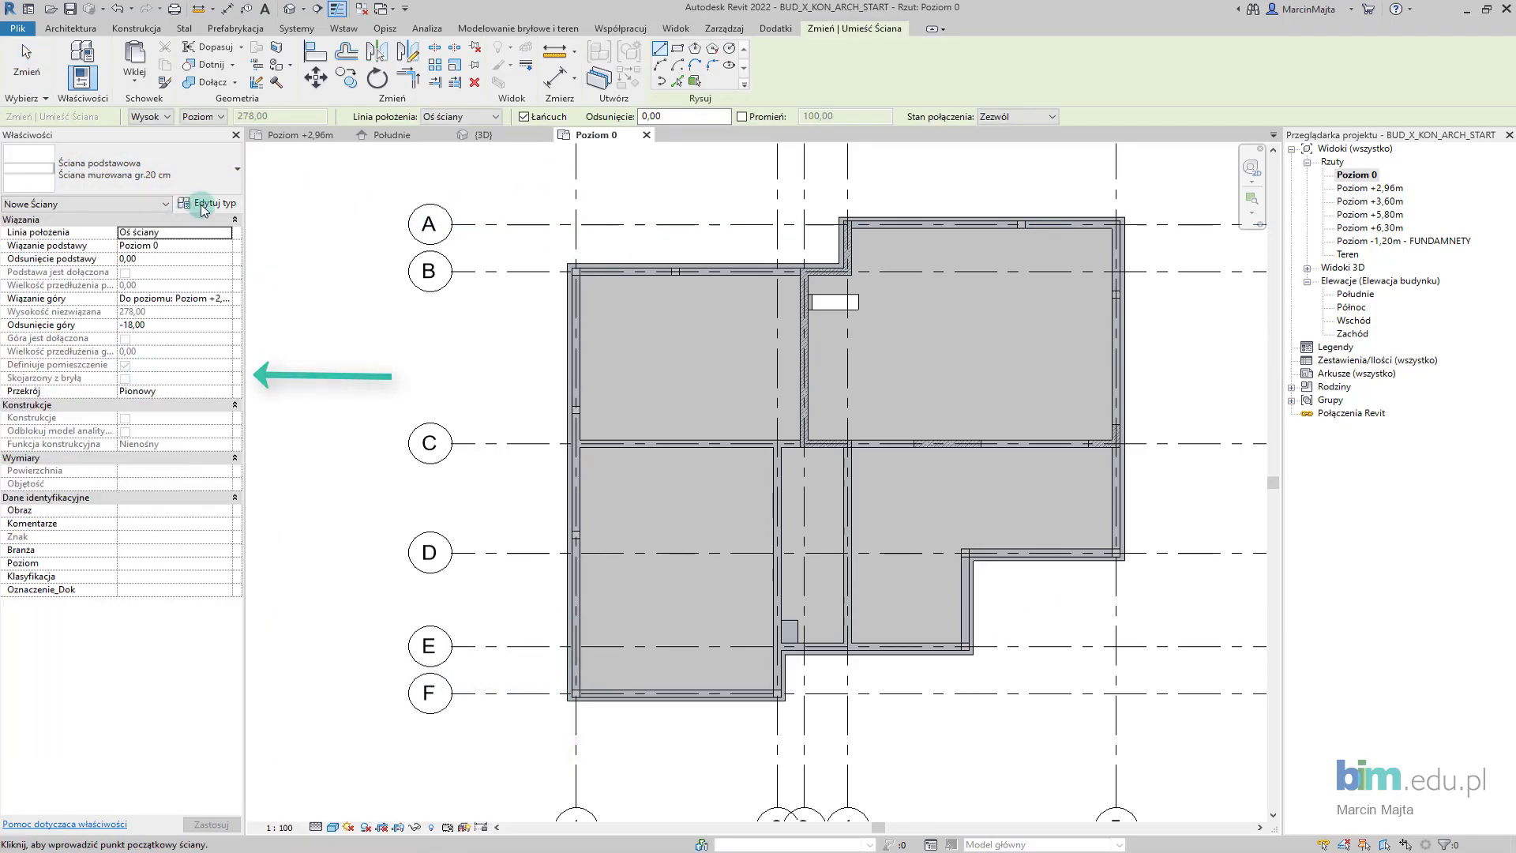
pyautogui.click(207, 203)
pyautogui.click(982, 259)
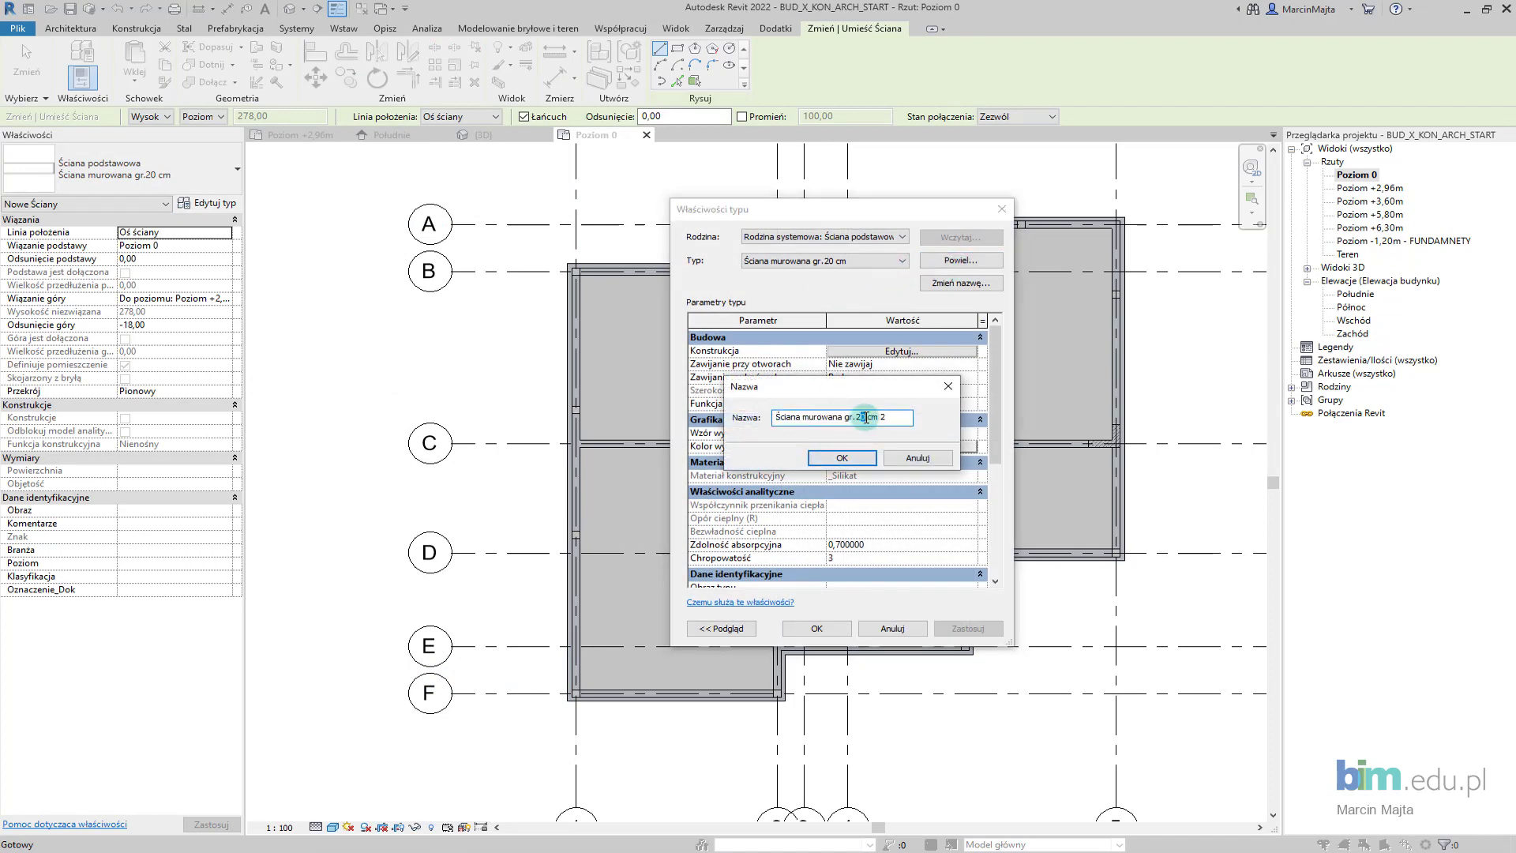
pyautogui.click(839, 459)
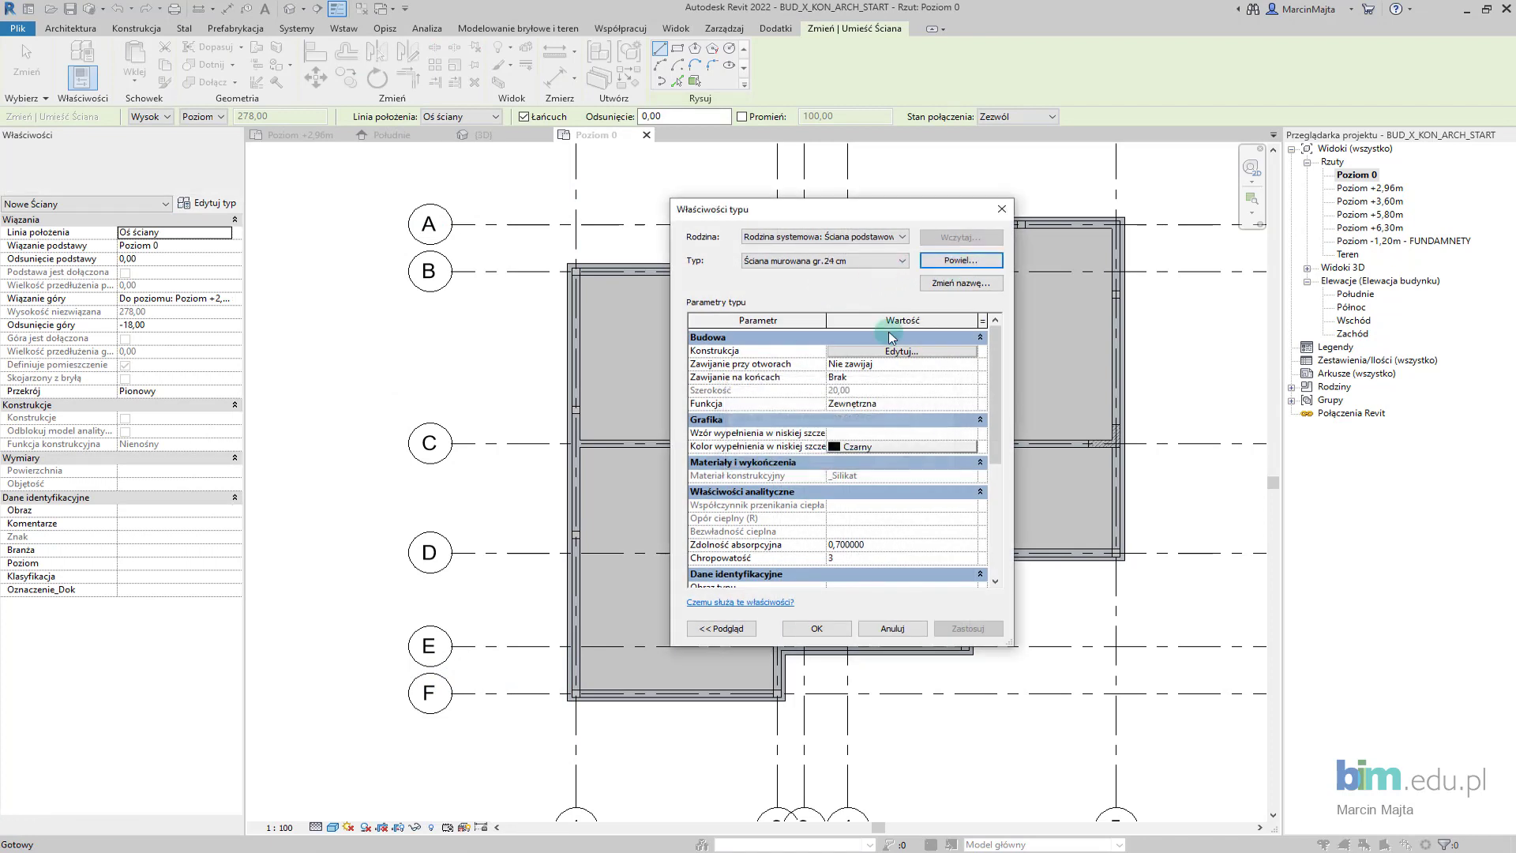
# Set the thickness of the new masonry wall type's _Silikat load-bearing layer to 24 cm
pyautogui.click(886, 351)
pyautogui.click(835, 370)
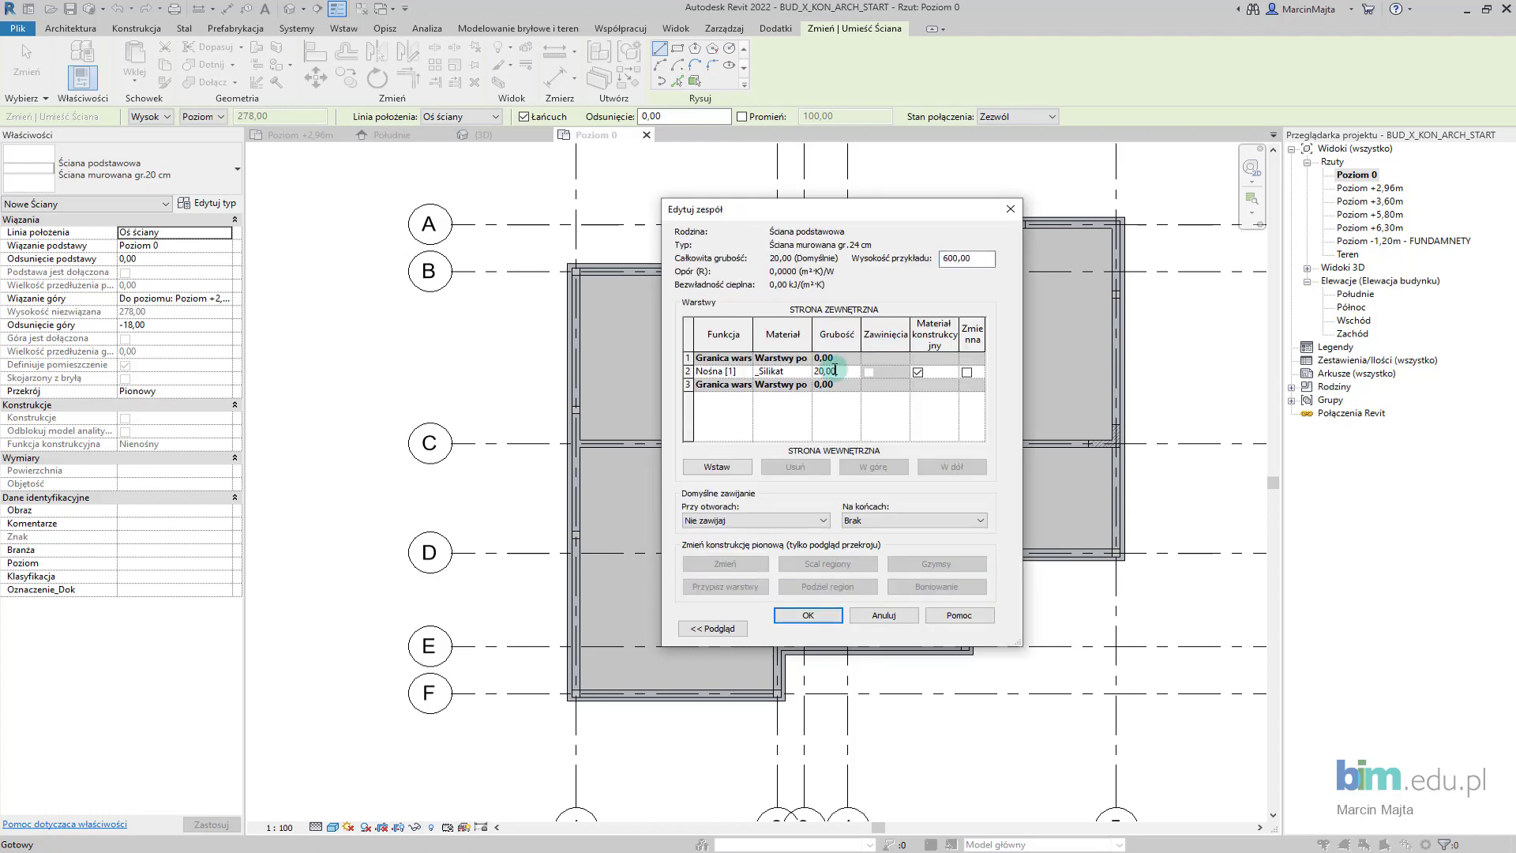
pyautogui.click(800, 616)
pyautogui.click(737, 584)
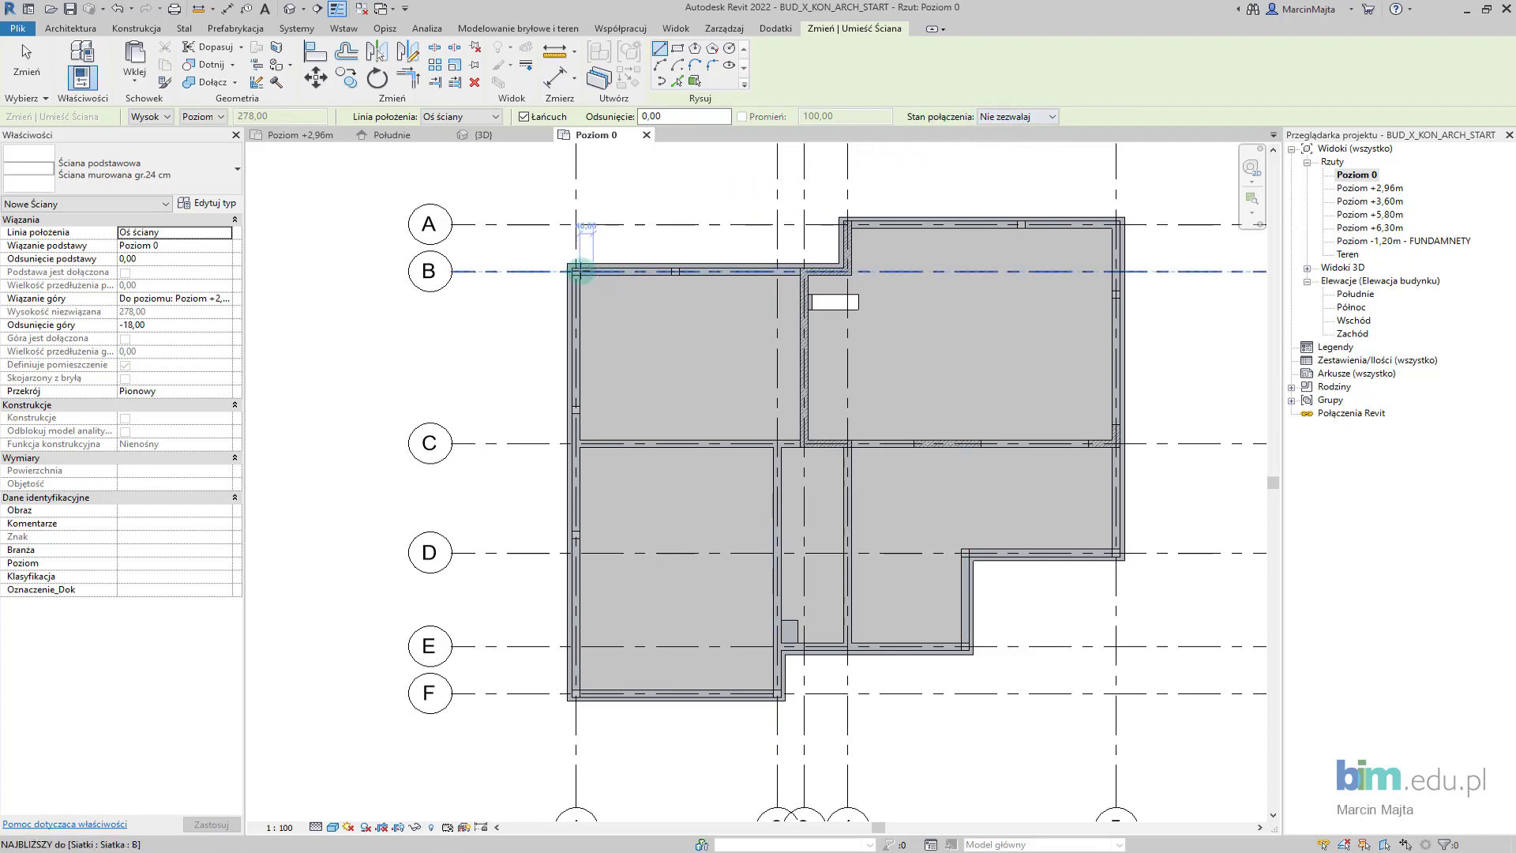
# Draw a 274 cm masonry wall on axis B from the corner column at axis 1 to the intermediate column
pyautogui.scroll(5, 582, 272)
pyautogui.click(576, 271)
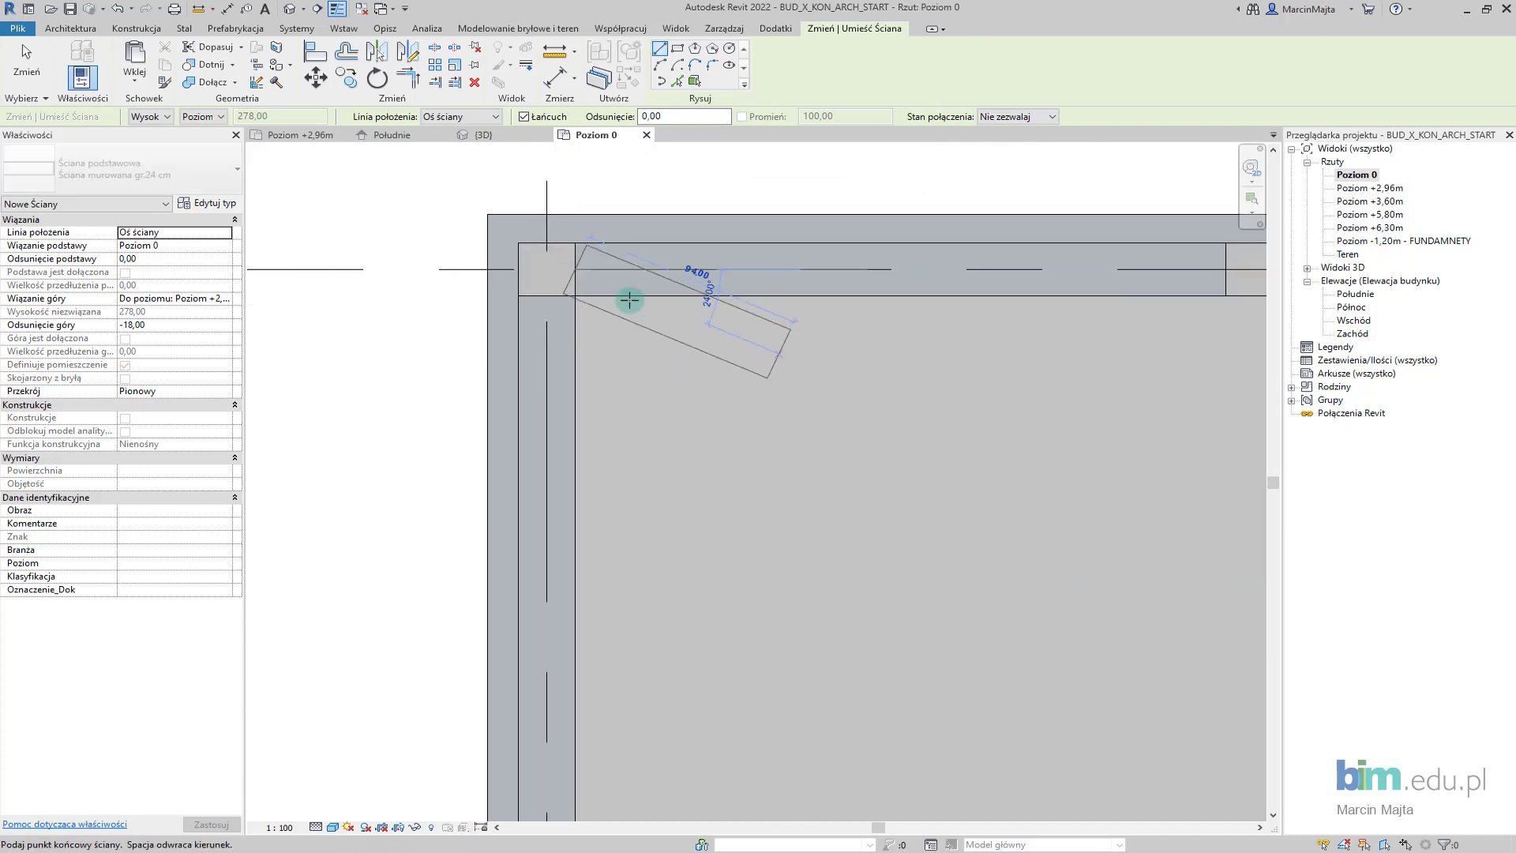
pyautogui.moveTo(868, 297); pyautogui.dragTo(681, 308, button='middle')
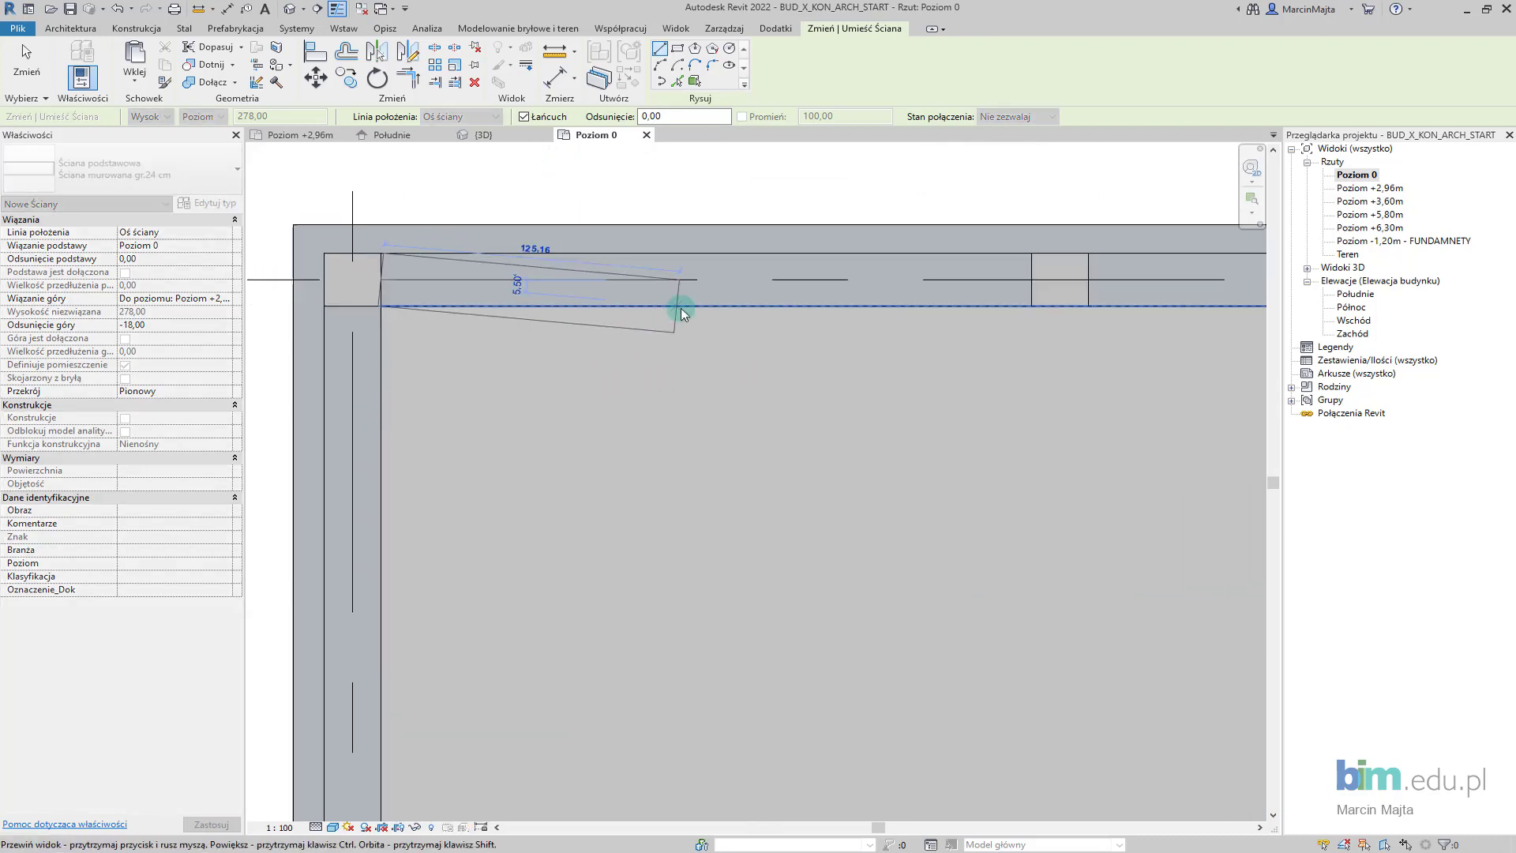
pyautogui.scroll(3, 954, 288)
pyautogui.click(1083, 274)
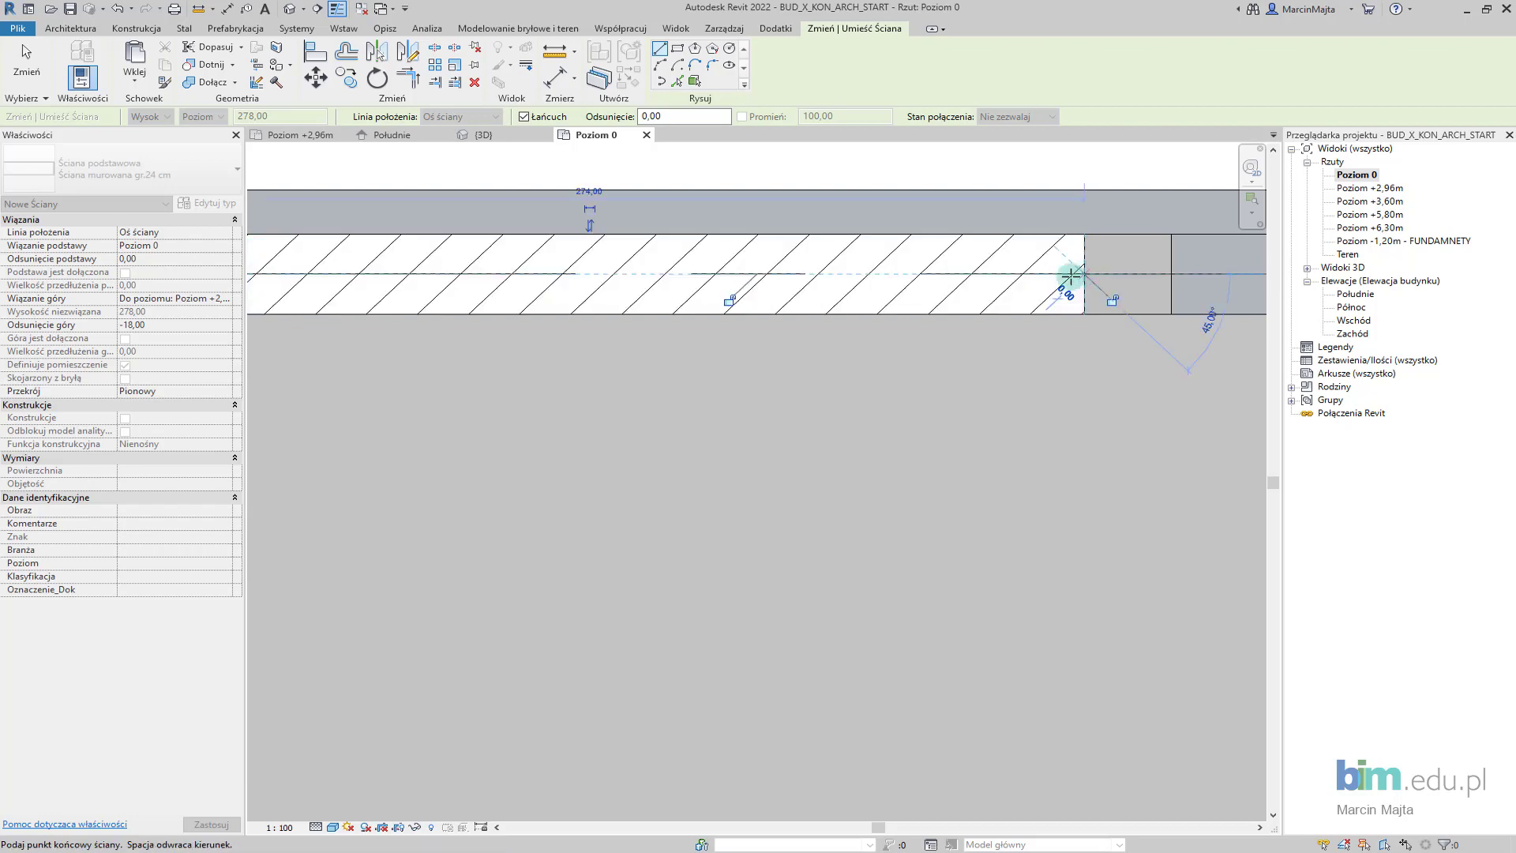
pyautogui.press('Escape')
# Draw a masonry wall down axis 1 from the corner column at axis B to the column just above axis C
pyautogui.scroll(-2, 711, 348)
pyautogui.moveTo(366, 345); pyautogui.dragTo(667, 298, button='middle')
pyautogui.click(637, 278)
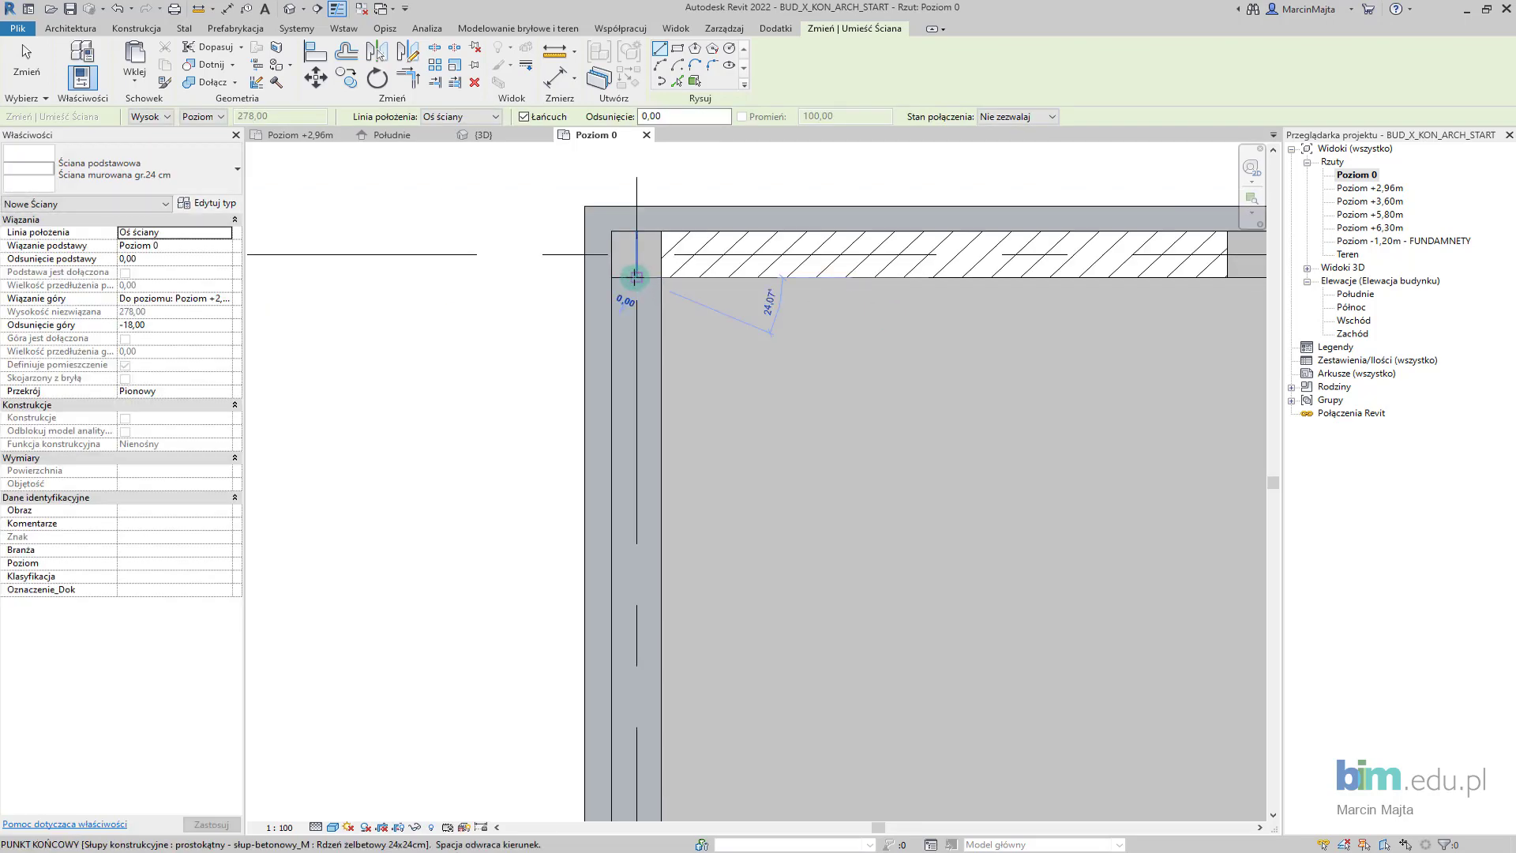
pyautogui.scroll(-2, 600, 569)
pyautogui.moveTo(613, 687); pyautogui.dragTo(592, 327, button='middle')
pyautogui.scroll(1, 593, 501)
pyautogui.click(592, 505)
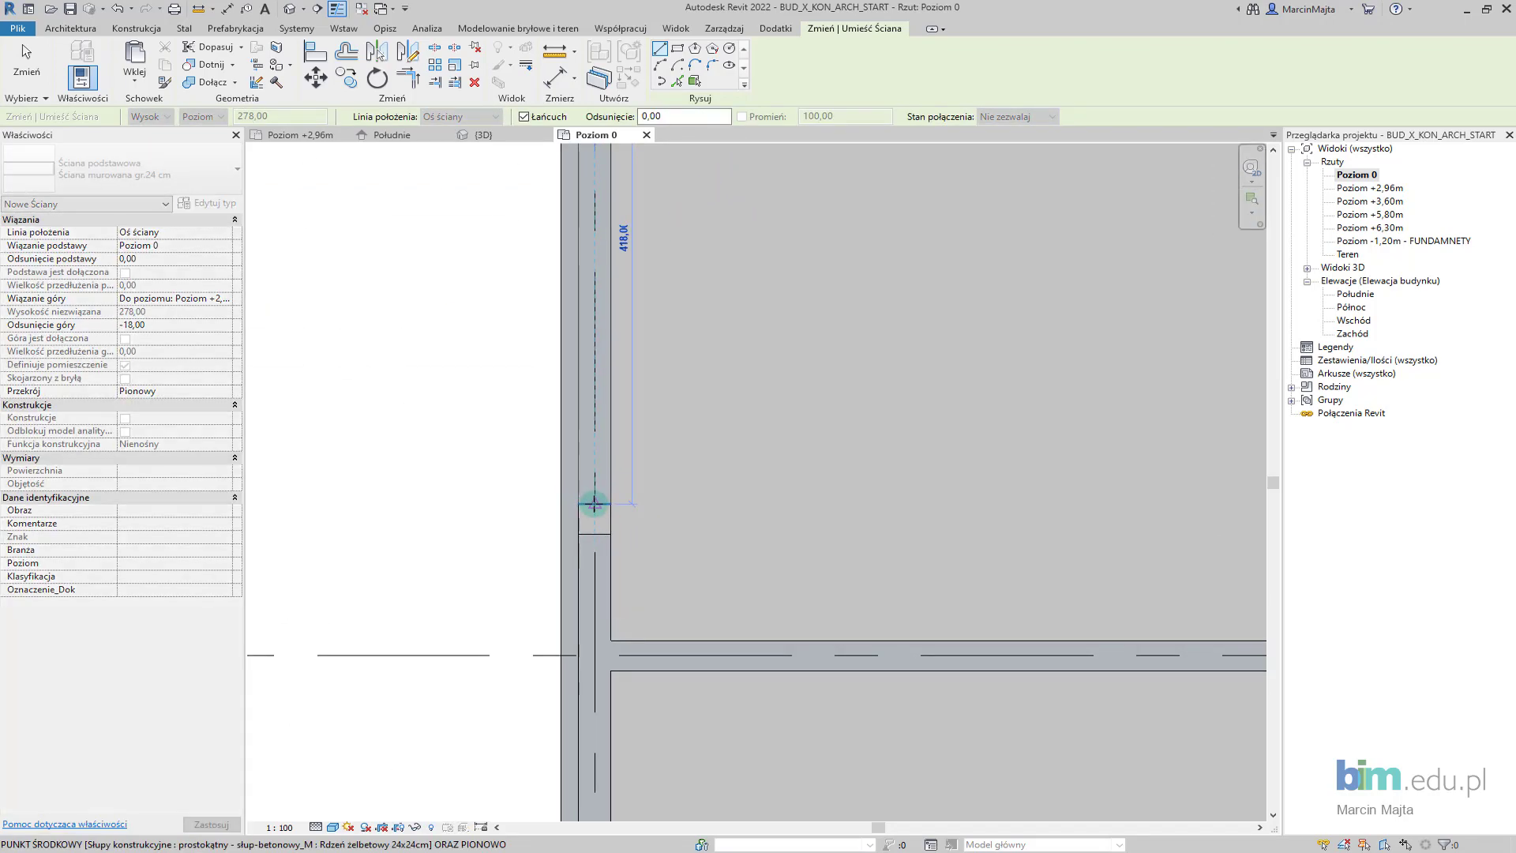
# Continue the masonry wall on axis 1 across axis C to the column just above axis D
pyautogui.scroll(-2, 566, 671)
pyautogui.moveTo(567, 675); pyautogui.dragTo(564, 346, button='middle')
pyautogui.moveTo(542, 644); pyautogui.dragTo(544, 597, button='middle')
pyautogui.scroll(2, 559, 453)
pyautogui.scroll(2, 578, 428)
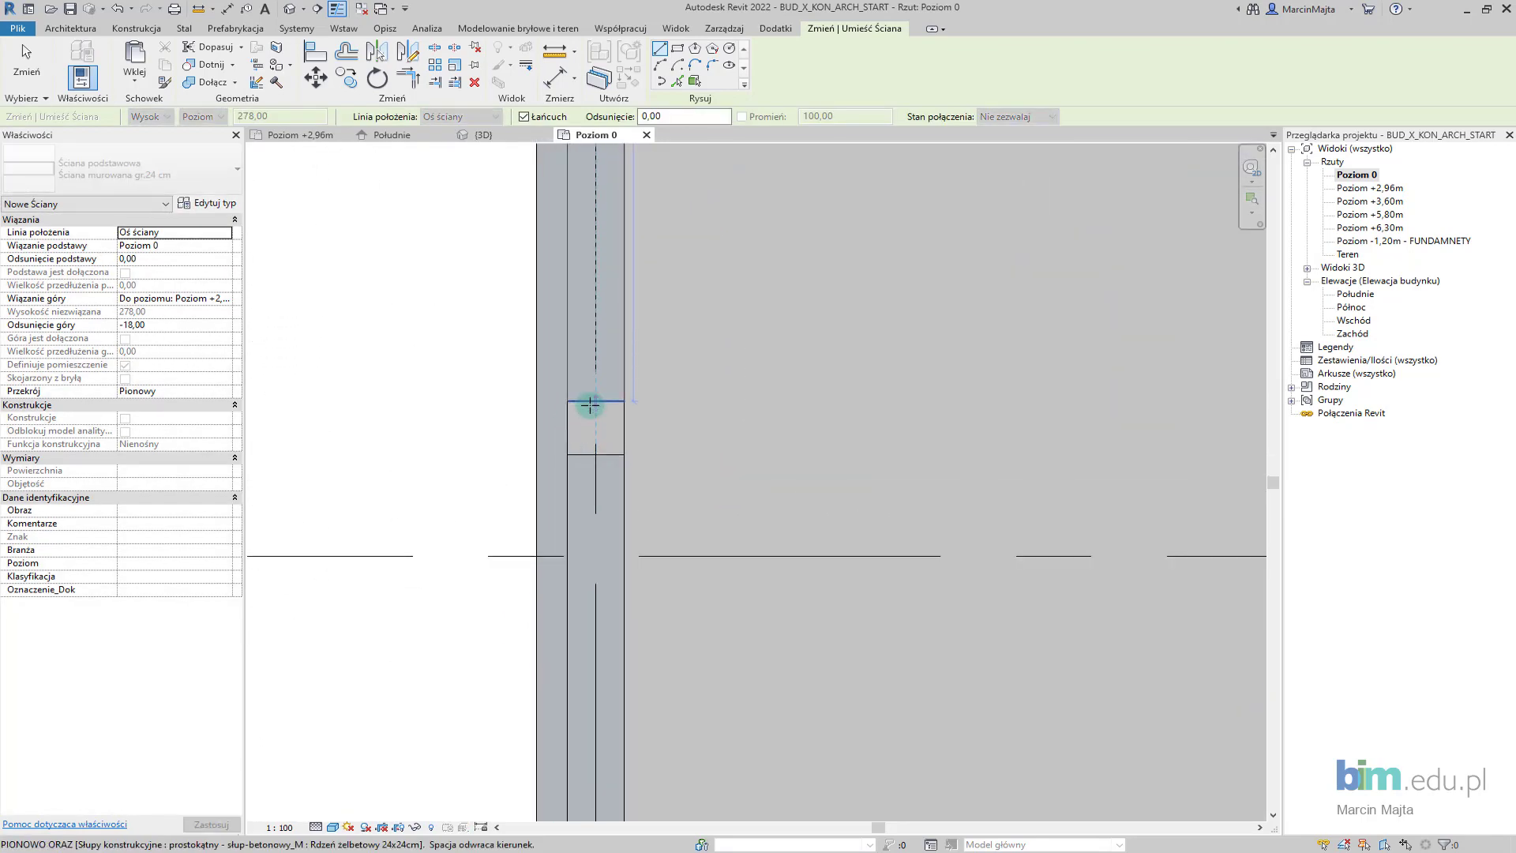
pyautogui.click(585, 406)
# Draw the axis 1 masonry wall from the column above axis D to the corner column at axis F
pyautogui.click(597, 456)
pyautogui.scroll(-3, 593, 638)
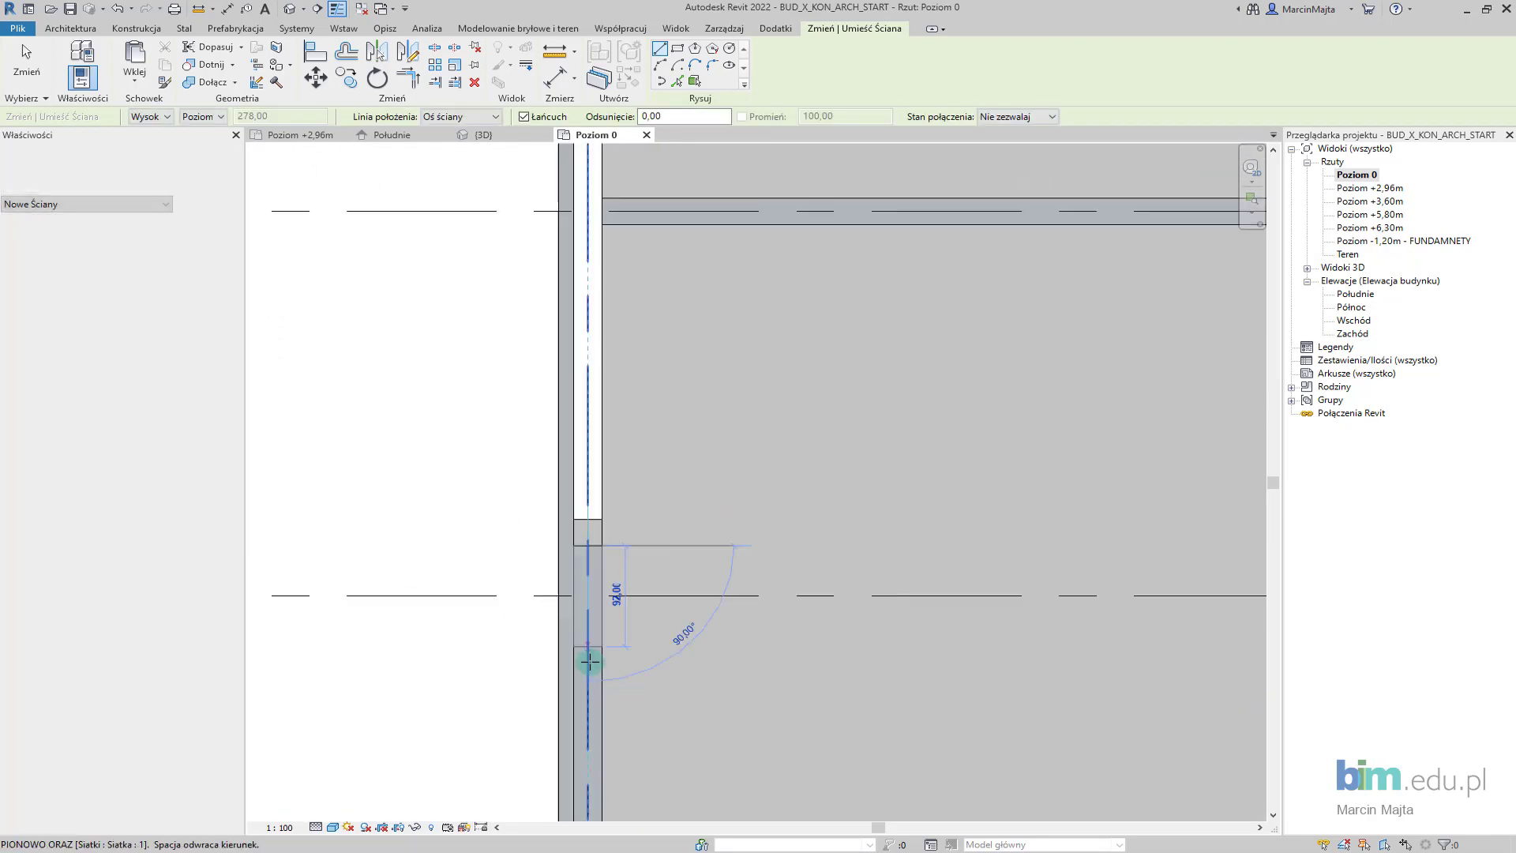
pyautogui.moveTo(580, 734); pyautogui.dragTo(577, 427, button='middle')
pyautogui.moveTo(575, 644); pyautogui.dragTo(582, 457, button='middle')
pyautogui.scroll(2, 583, 515)
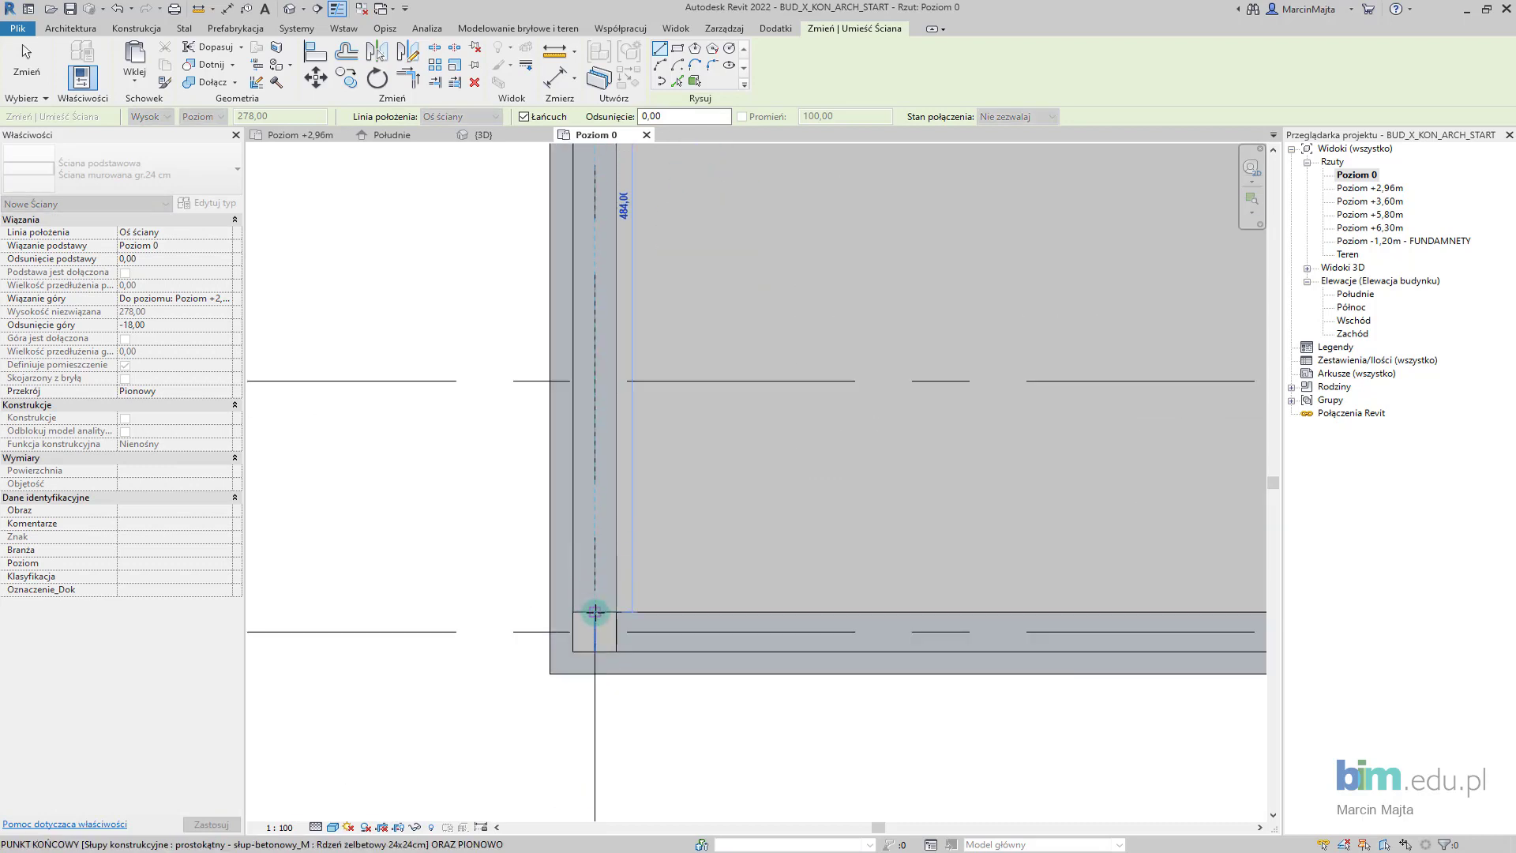
pyautogui.click(594, 614)
# Draw a 576 cm masonry wall along axis F between the corner columns at axes 1 and 2
pyautogui.scroll(-1, 845, 588)
pyautogui.scroll(-2, 959, 556)
pyautogui.moveTo(975, 548); pyautogui.dragTo(543, 477, button='middle')
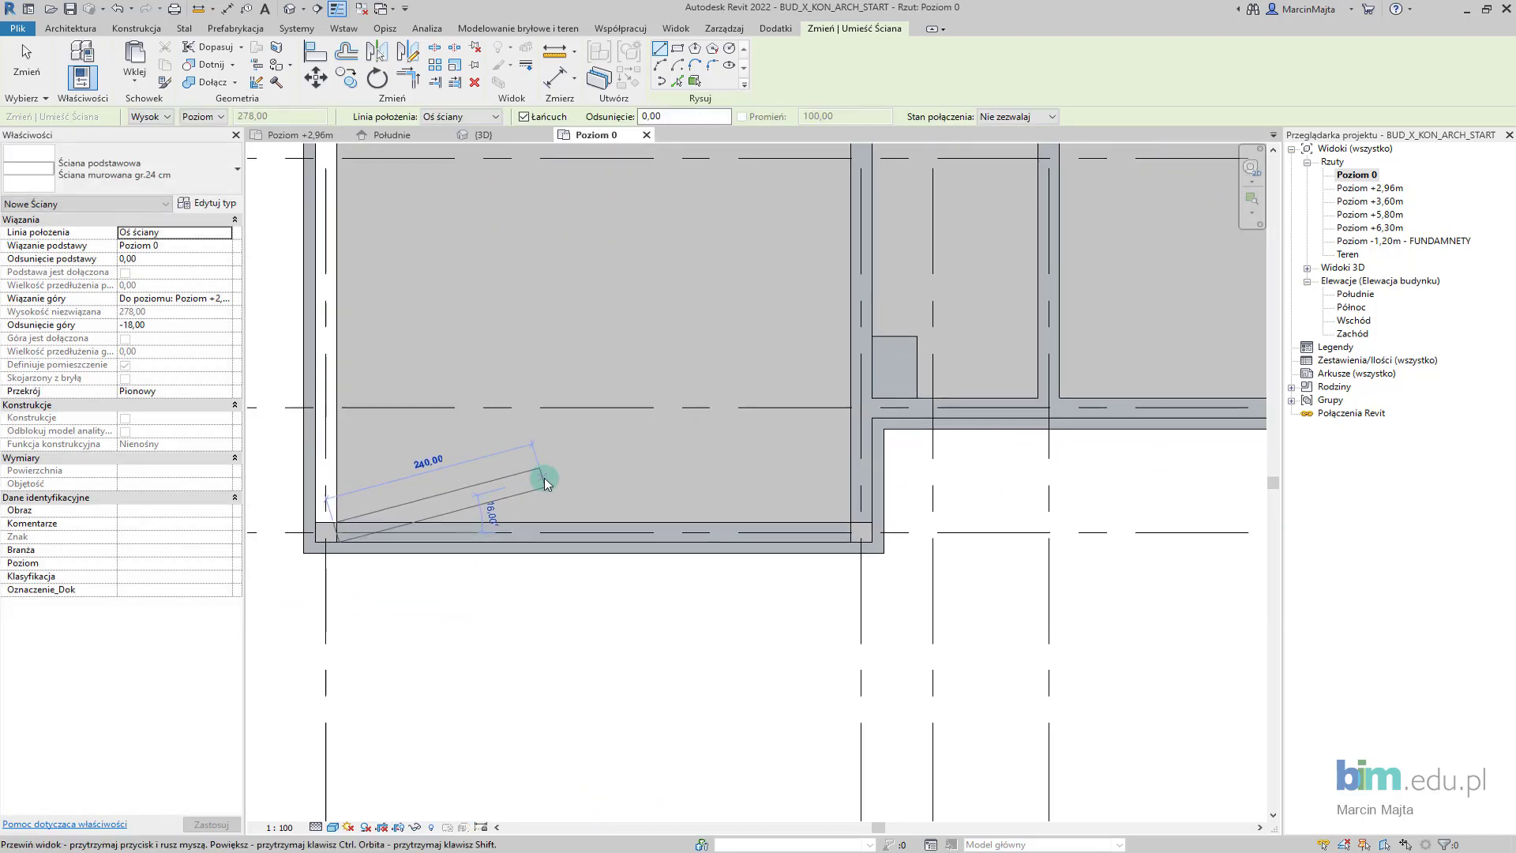
pyautogui.scroll(2, 836, 516)
pyautogui.click(869, 542)
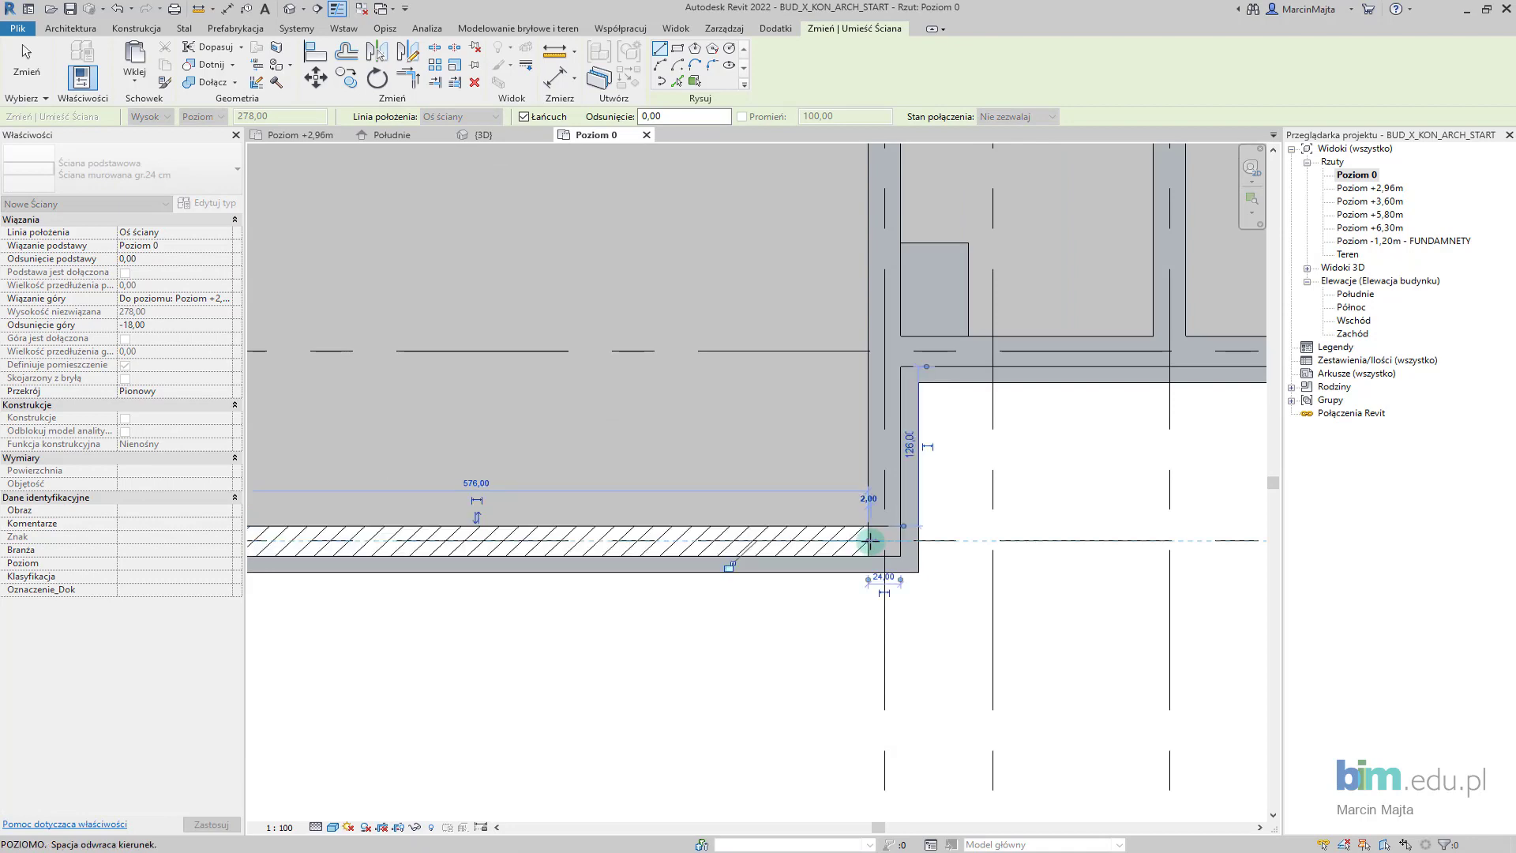
pyautogui.press('Escape')
# Draw a masonry wall along axis 2 from the corner column at axis F up to the axis C wall
pyautogui.click(885, 526)
pyautogui.scroll(-3, 742, 394)
pyautogui.moveTo(696, 379); pyautogui.dragTo(618, 738, button='middle')
pyautogui.click(731, 270)
pyautogui.press('Escape')
# Draw the masonry wall on axis E from the axis 2 wall to the corner column and continue up to the axis D column
pyautogui.scroll(3, 635, 572)
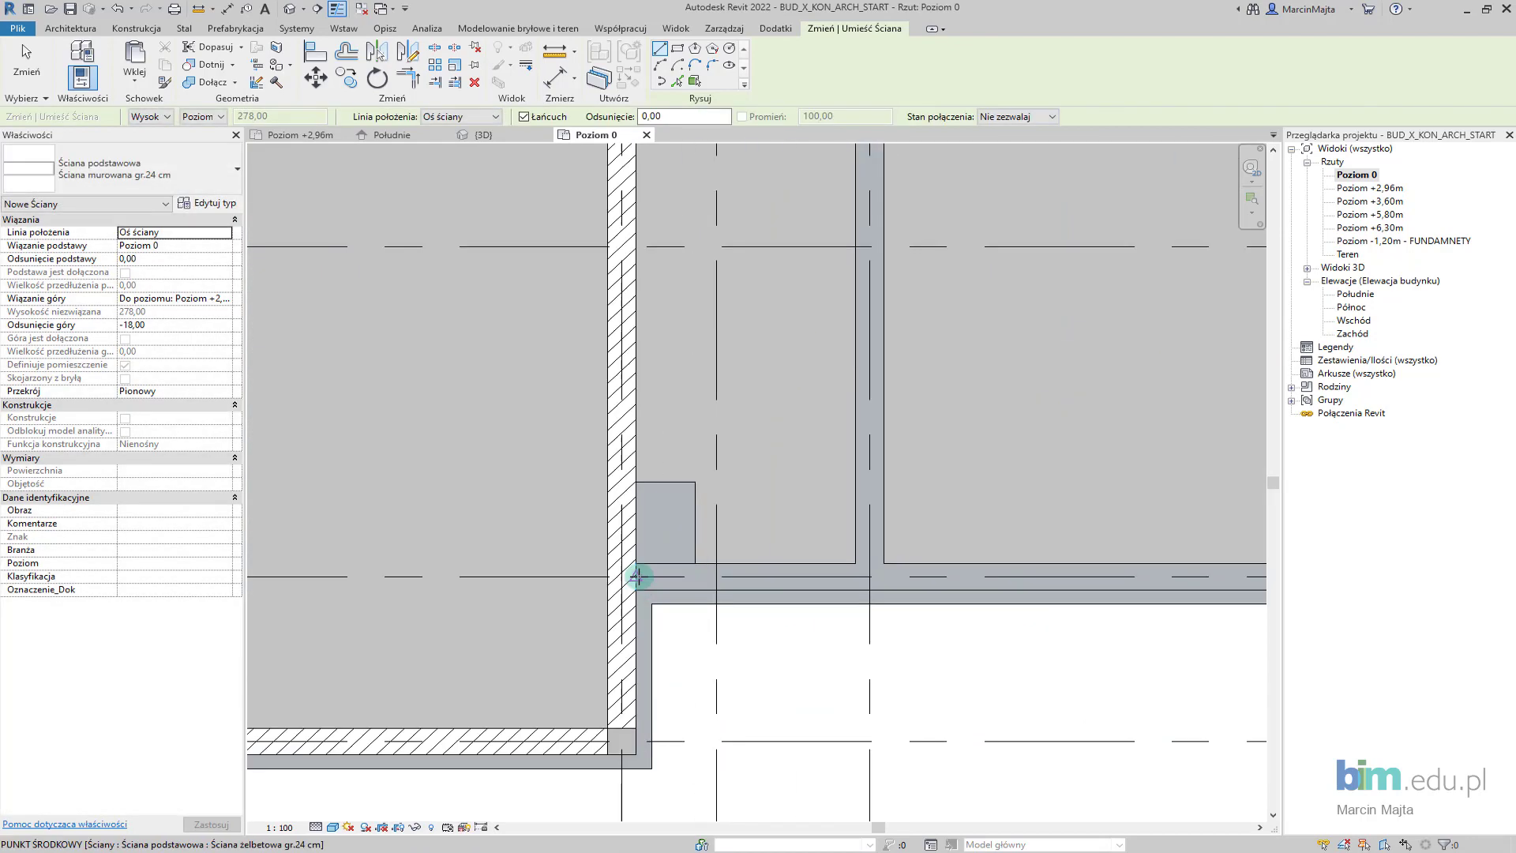
pyautogui.click(632, 576)
pyautogui.click(952, 568)
pyautogui.click(968, 555)
pyautogui.click(968, 254)
# Draw the masonry wall along axis D and the walls up axis 5 to the intermediate column above axis C
pyautogui.click(715, 430)
pyautogui.click(728, 418)
pyautogui.moveTo(689, 158); pyautogui.dragTo(672, 469, button='middle')
pyautogui.click(713, 464)
pyautogui.scroll(3, 715, 190)
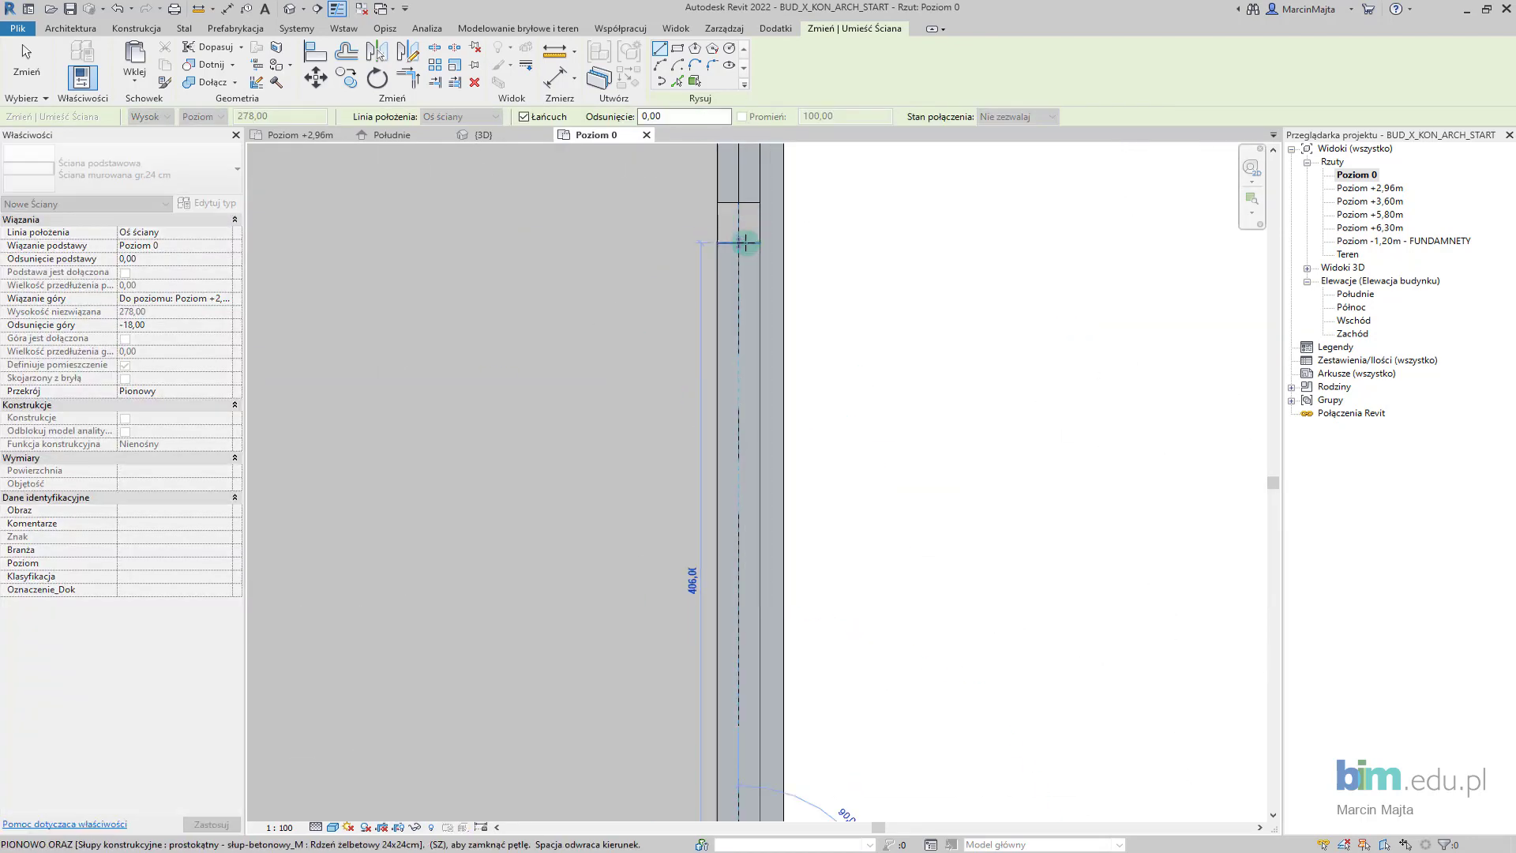
pyautogui.click(744, 242)
# Draw masonry walls on axis A on both sides of its intermediate column and the short wall at the upper end of axis 5
pyautogui.scroll(-3, 746, 253)
pyautogui.click(832, 356)
pyautogui.click(645, 358)
pyautogui.click(882, 357)
pyautogui.press('Escape')
pyautogui.click(923, 557)
pyautogui.click(923, 406)
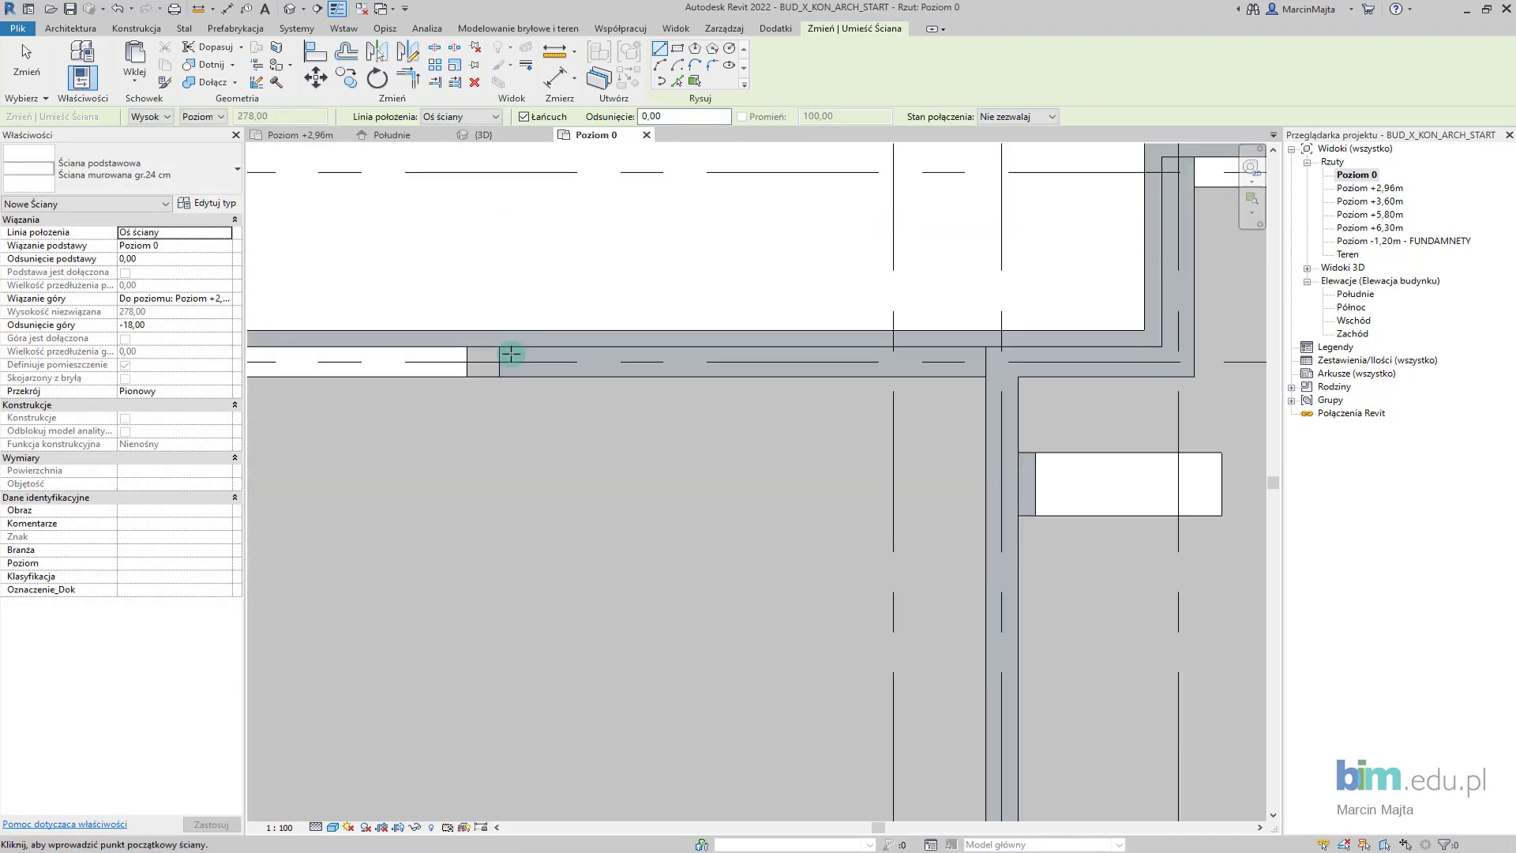
# Complete the axis B masonry wall up to the concrete wall on axis 3 and add the interior masonry walls along axes C and 4
pyautogui.click(504, 355)
pyautogui.click(984, 355)
pyautogui.scroll(-3, 690, 403)
pyautogui.click(745, 427)
pyautogui.click(697, 612)
pyautogui.press('Escape')
pyautogui.press('Escape')
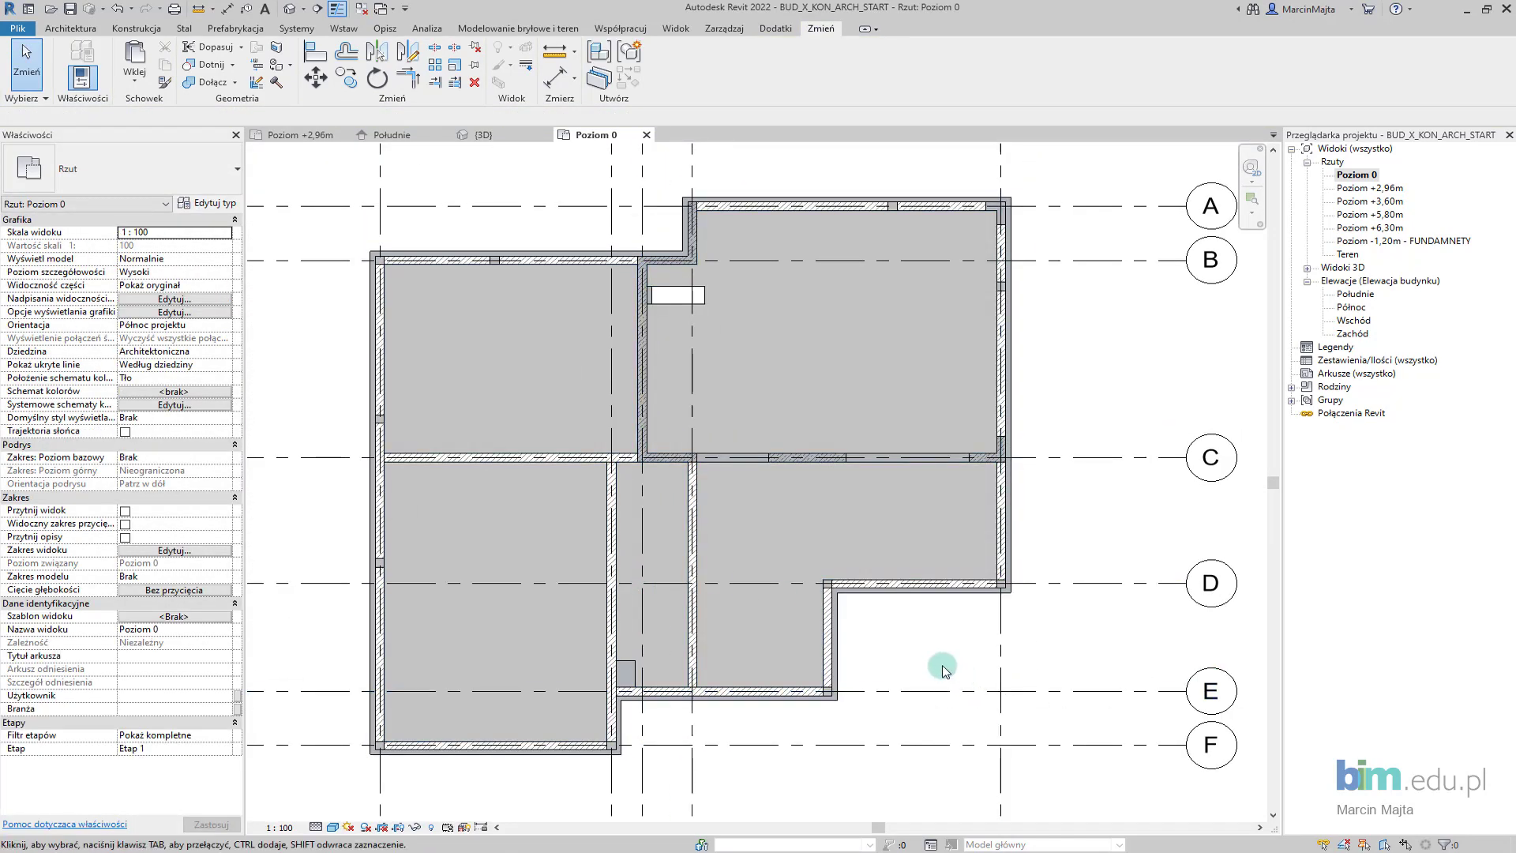
# Allow the interior axis C wall to join the exterior masonry wall at its axis 1 end
pyautogui.scroll(6, 314, 477)
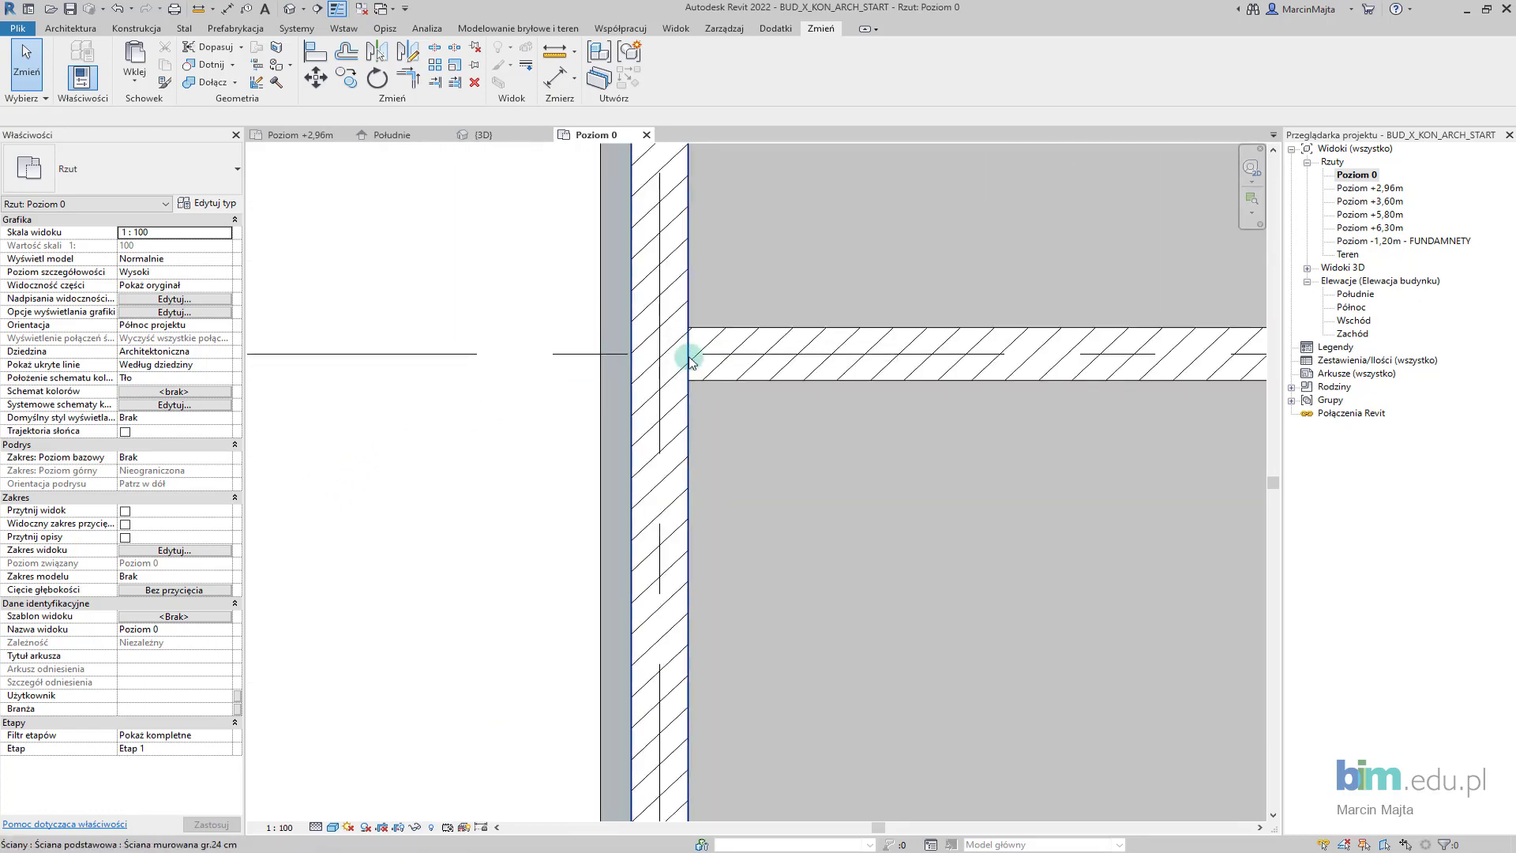
pyautogui.click(725, 386)
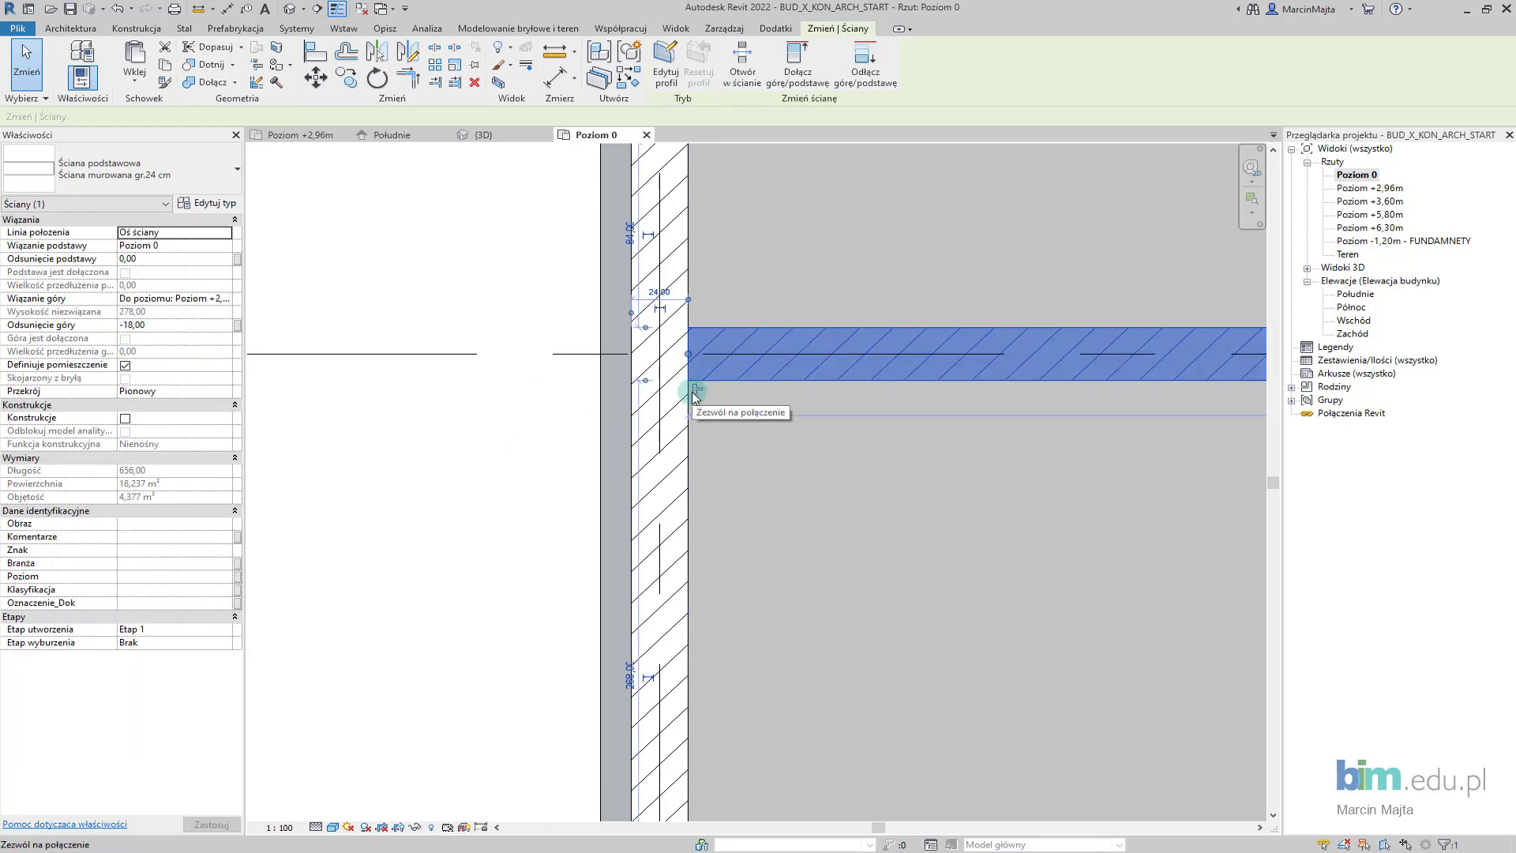
pyautogui.click(693, 391)
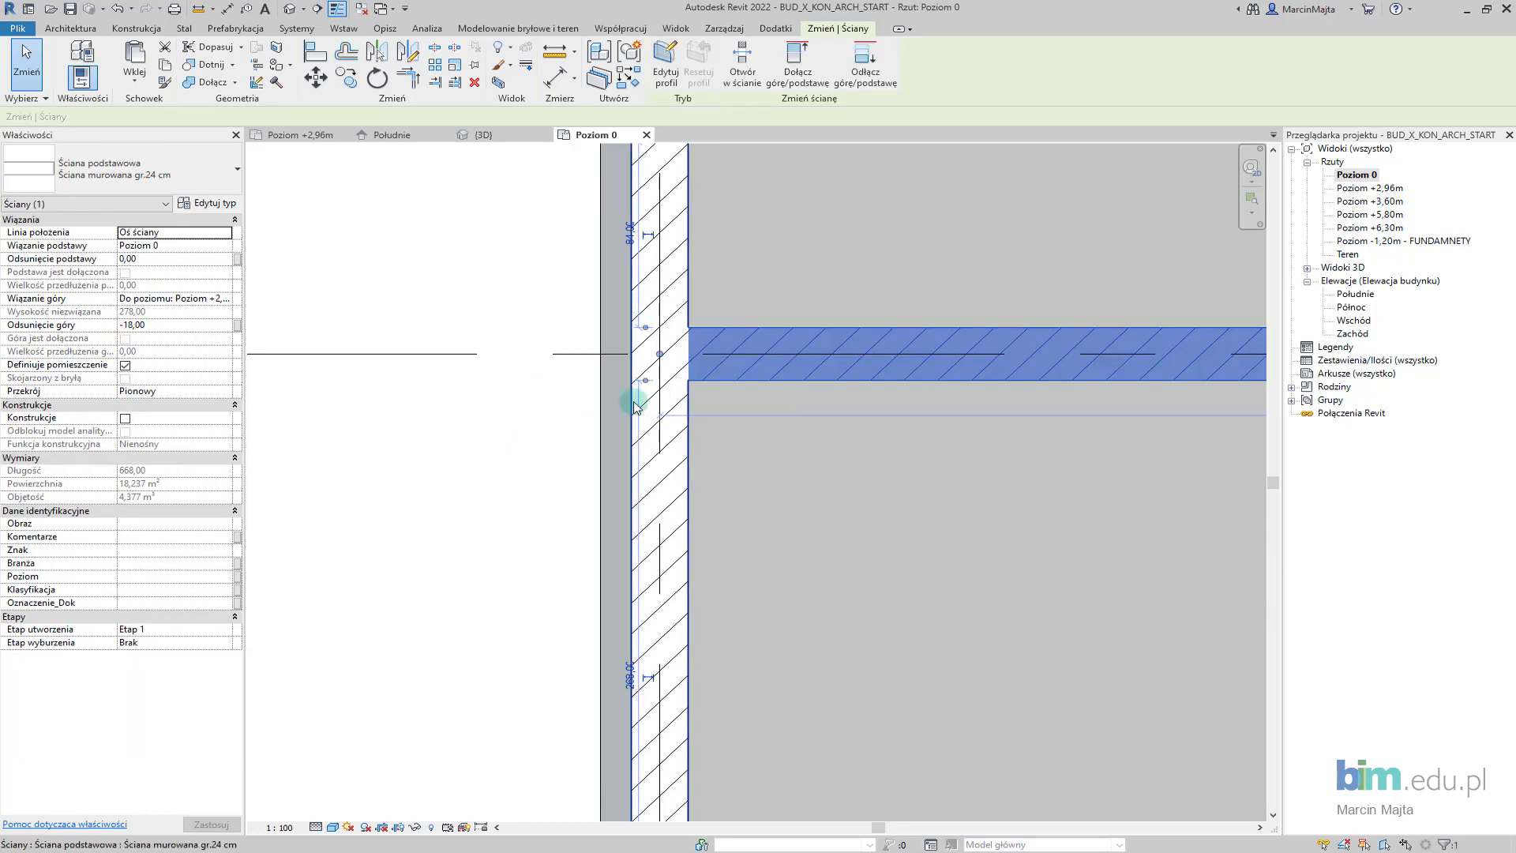
pyautogui.click(552, 413)
pyautogui.scroll(-6, 564, 458)
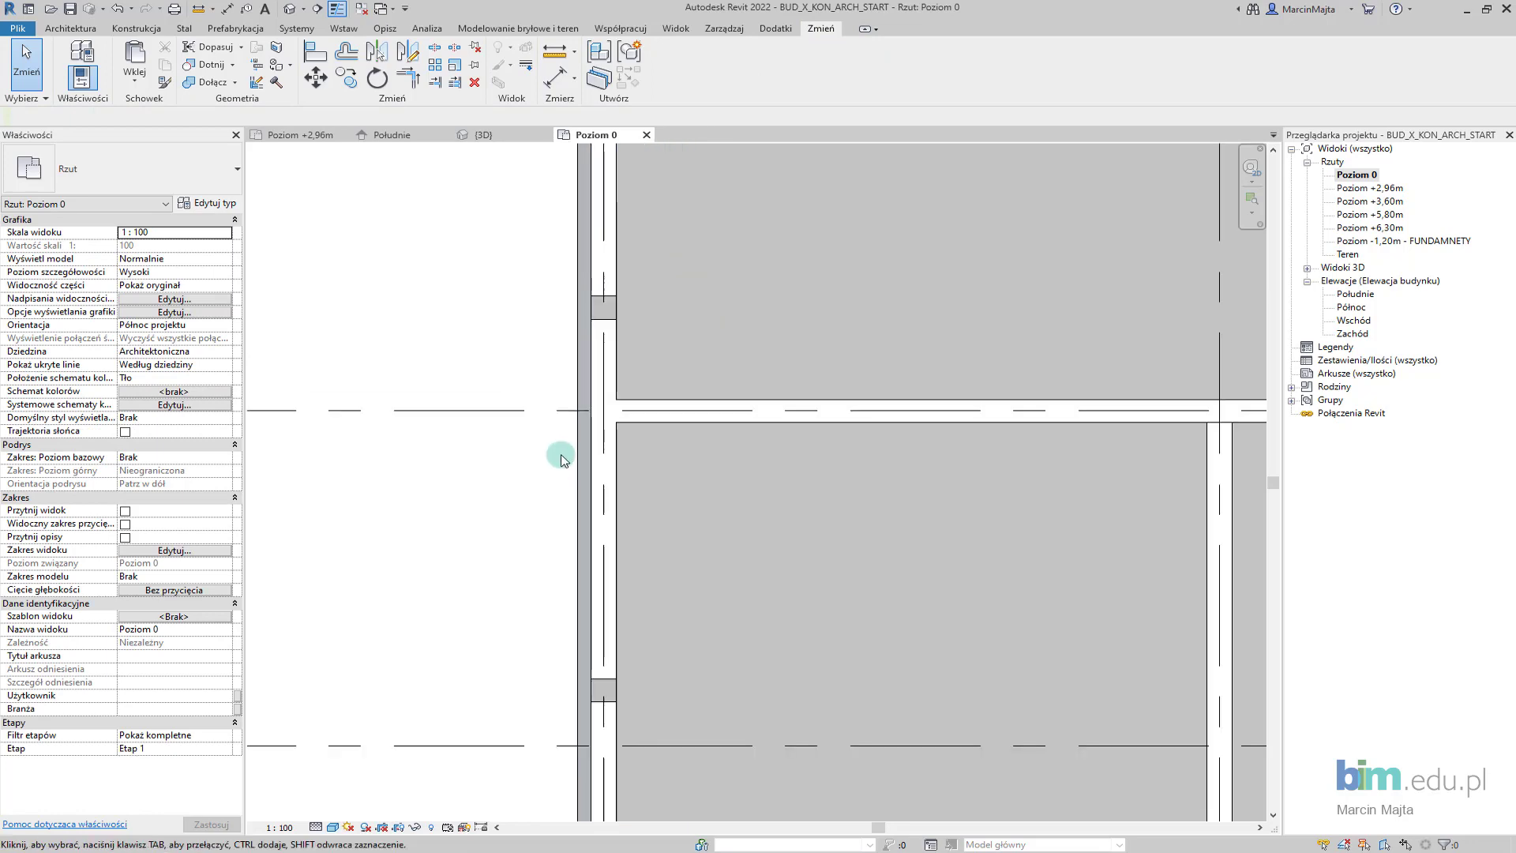
# Allow wall joins at the axis C end of the axis 2 wall and at the axis E end of the axis 4 wall
pyautogui.scroll(6, 724, 501)
pyautogui.click(799, 433)
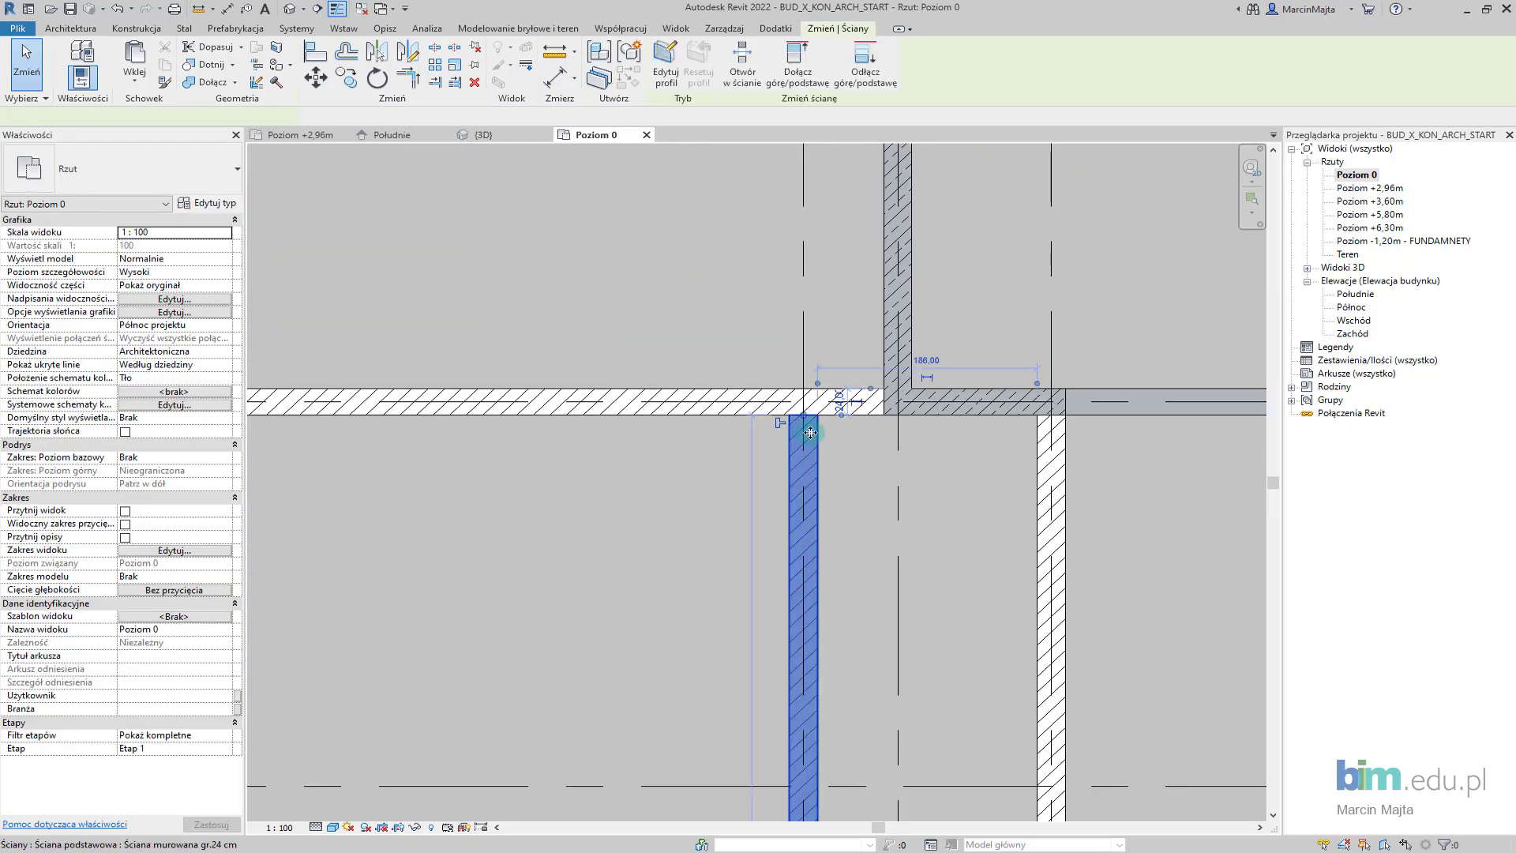
pyautogui.moveTo(794, 506); pyautogui.dragTo(658, 278, button='middle')
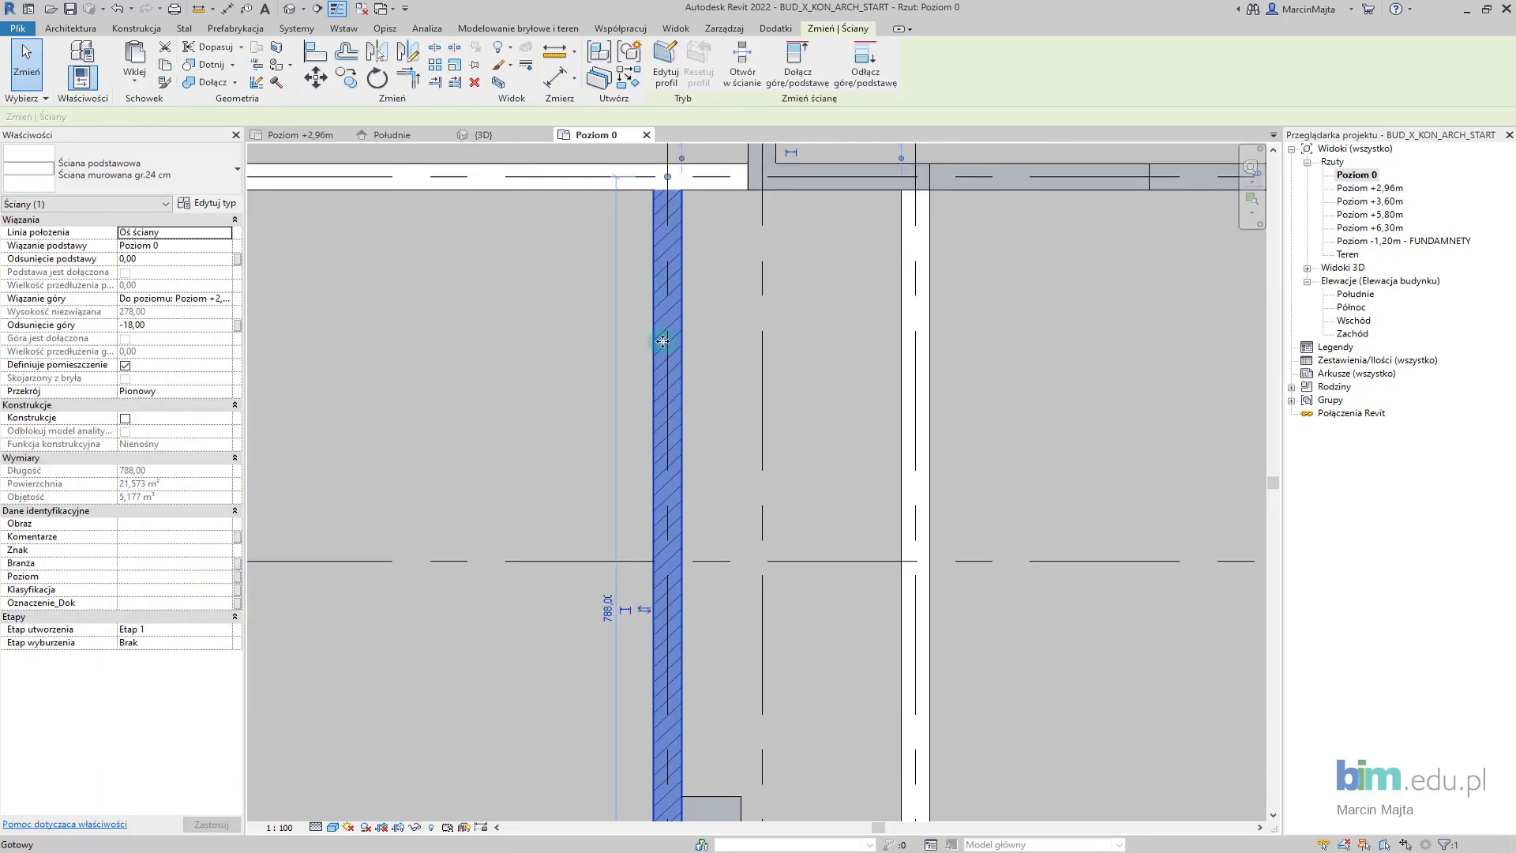
pyautogui.scroll(-3, 721, 468)
pyautogui.moveTo(718, 471); pyautogui.dragTo(607, 306, button='middle')
pyautogui.scroll(3, 746, 487)
pyautogui.click(717, 488)
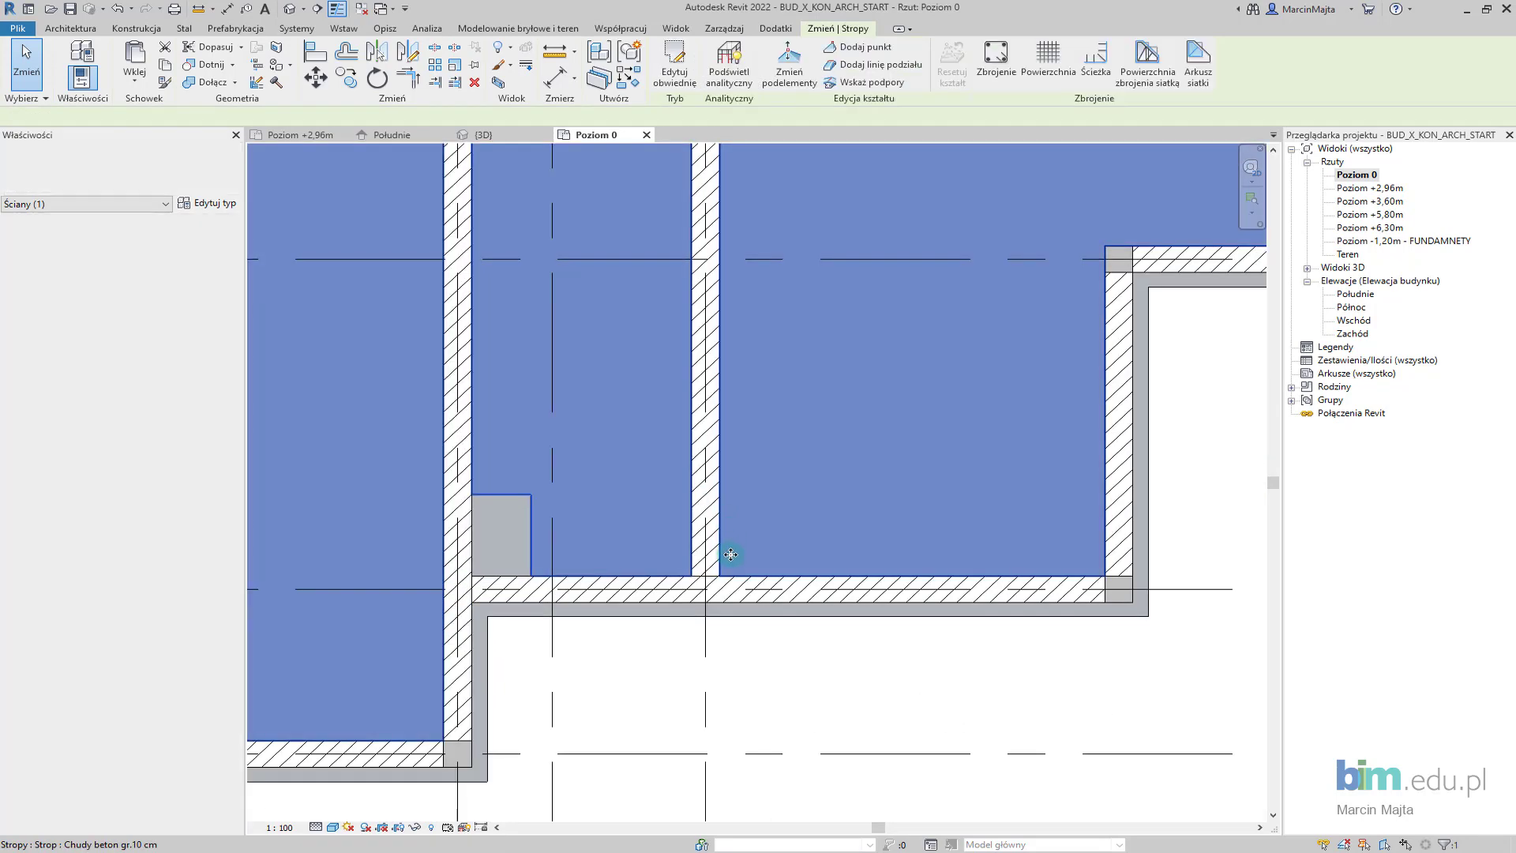
pyautogui.press('Escape')
pyautogui.click(708, 552)
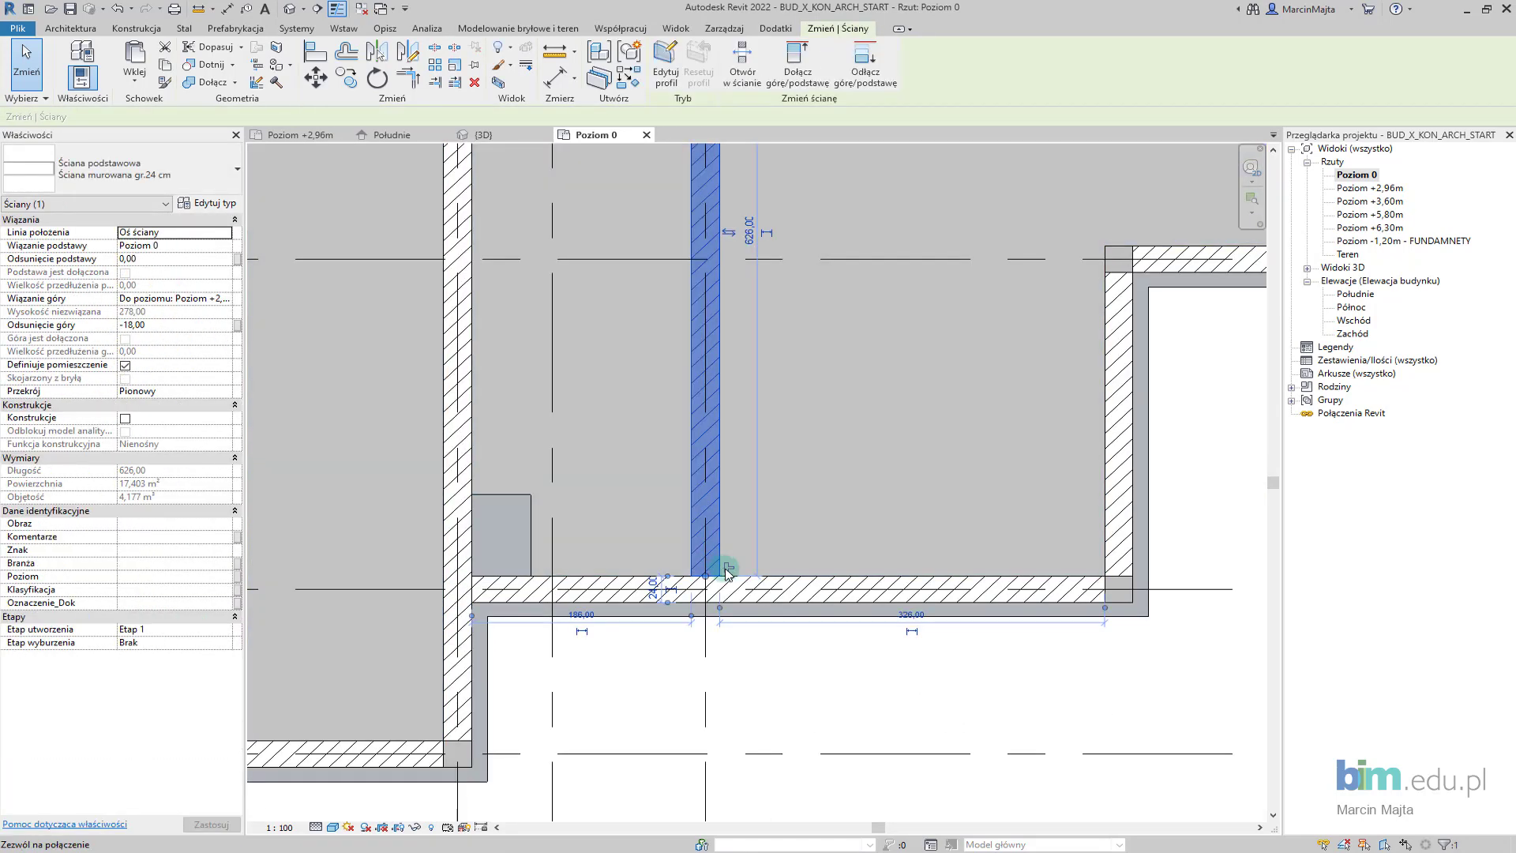
pyautogui.click(807, 438)
pyautogui.press('Escape')
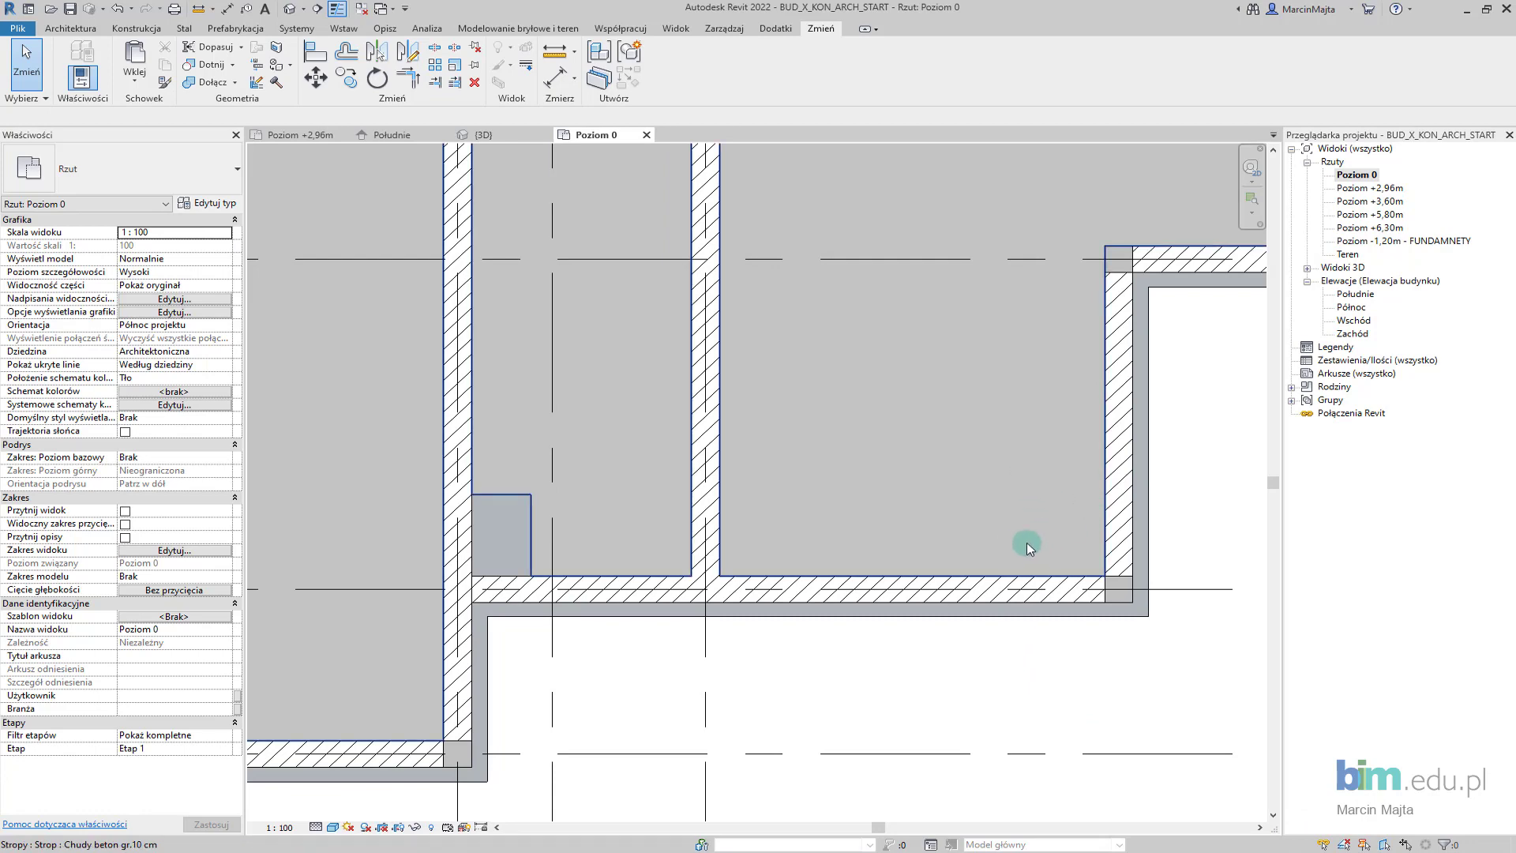
# Trim the axis A and axis 5 masonry walls to a corner where the two axes meet
pyautogui.scroll(-2, 1026, 542)
pyautogui.moveTo(1077, 498); pyautogui.dragTo(811, 576, button='middle')
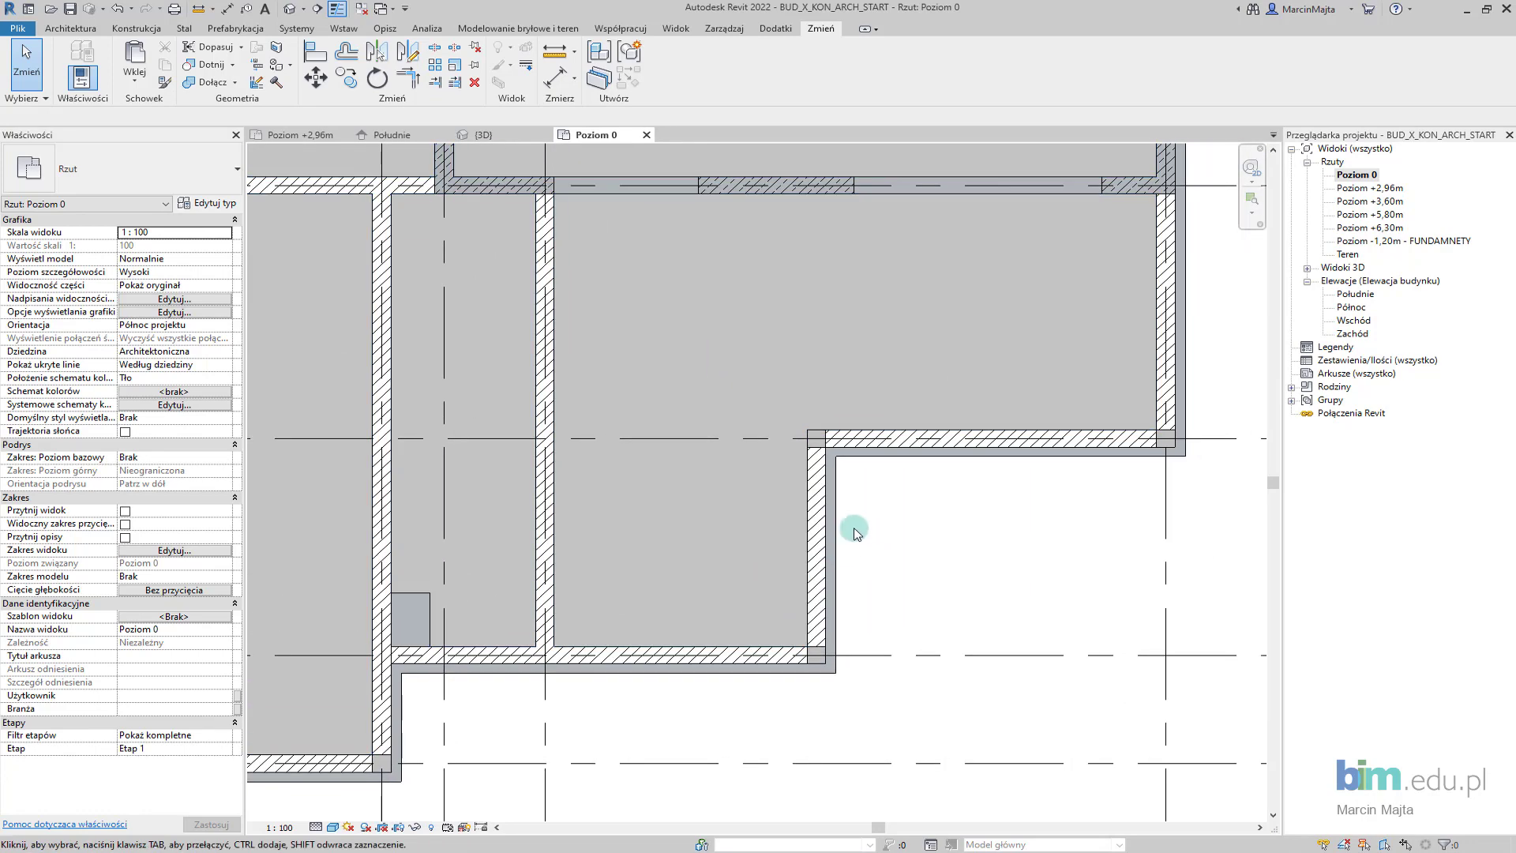
pyautogui.moveTo(968, 491)
pyautogui.mouseDown(button='middle')
pyautogui.moveTo(874, 555)
pyautogui.moveTo(922, 563)
pyautogui.mouseUp(button='middle')
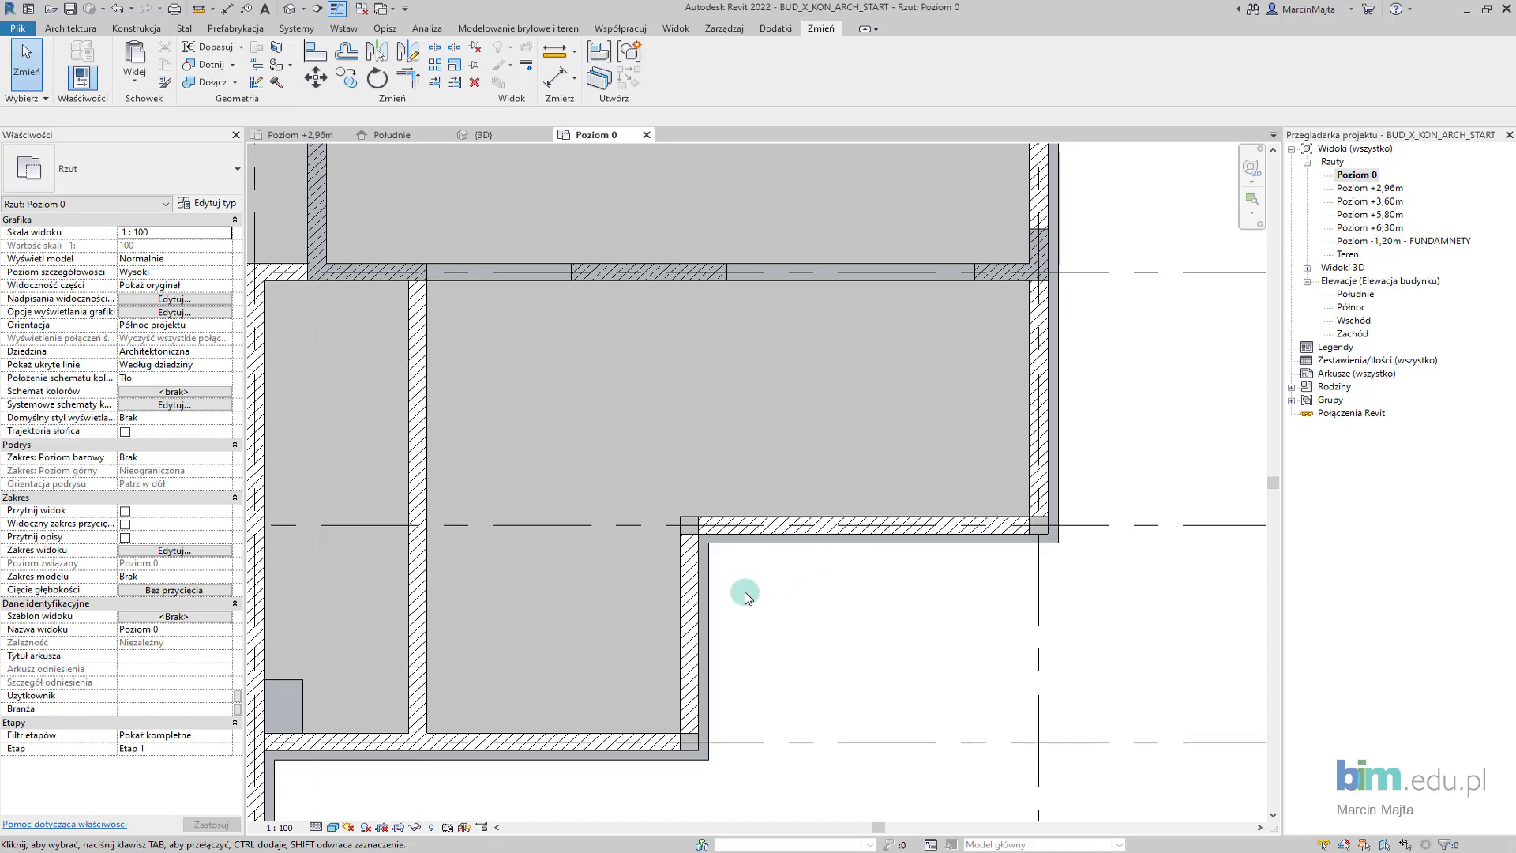
pyautogui.moveTo(747, 598); pyautogui.dragTo(914, 406, button='middle')
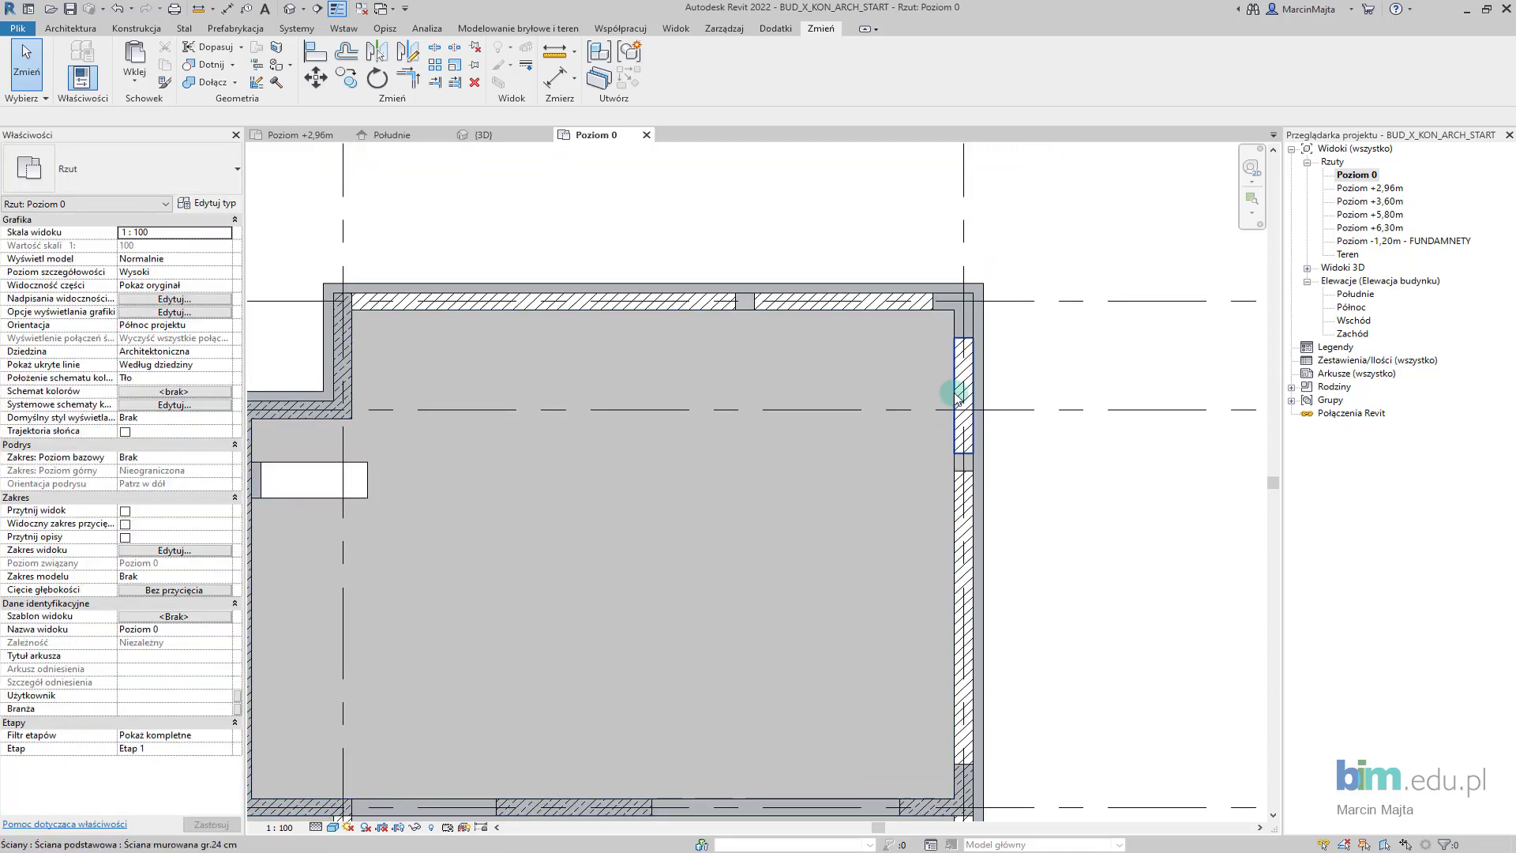
pyautogui.click(957, 395)
pyautogui.click(900, 306)
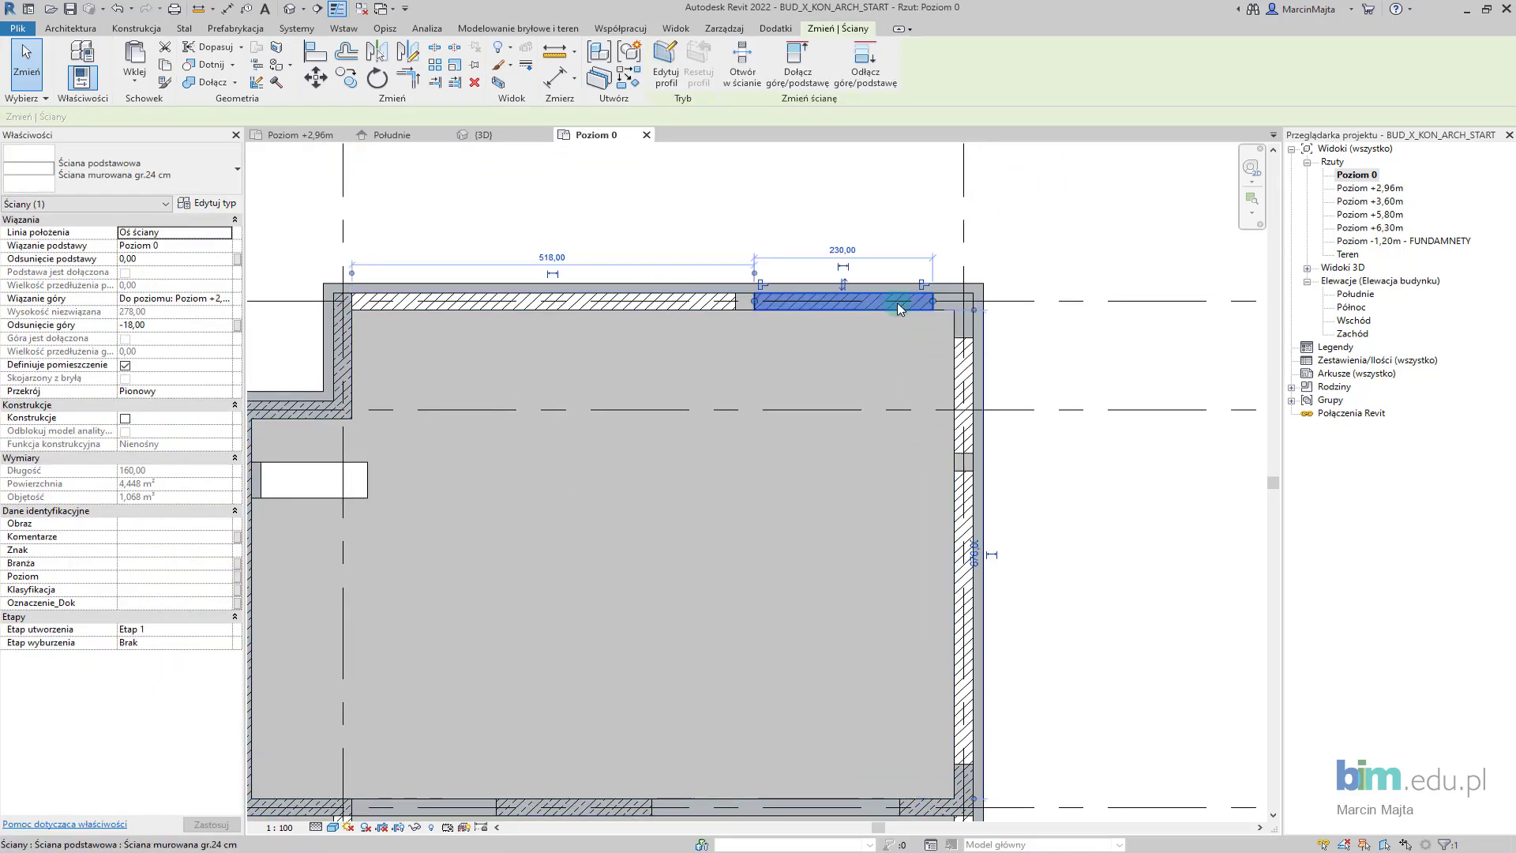
pyautogui.press('t')
pyautogui.press('r')
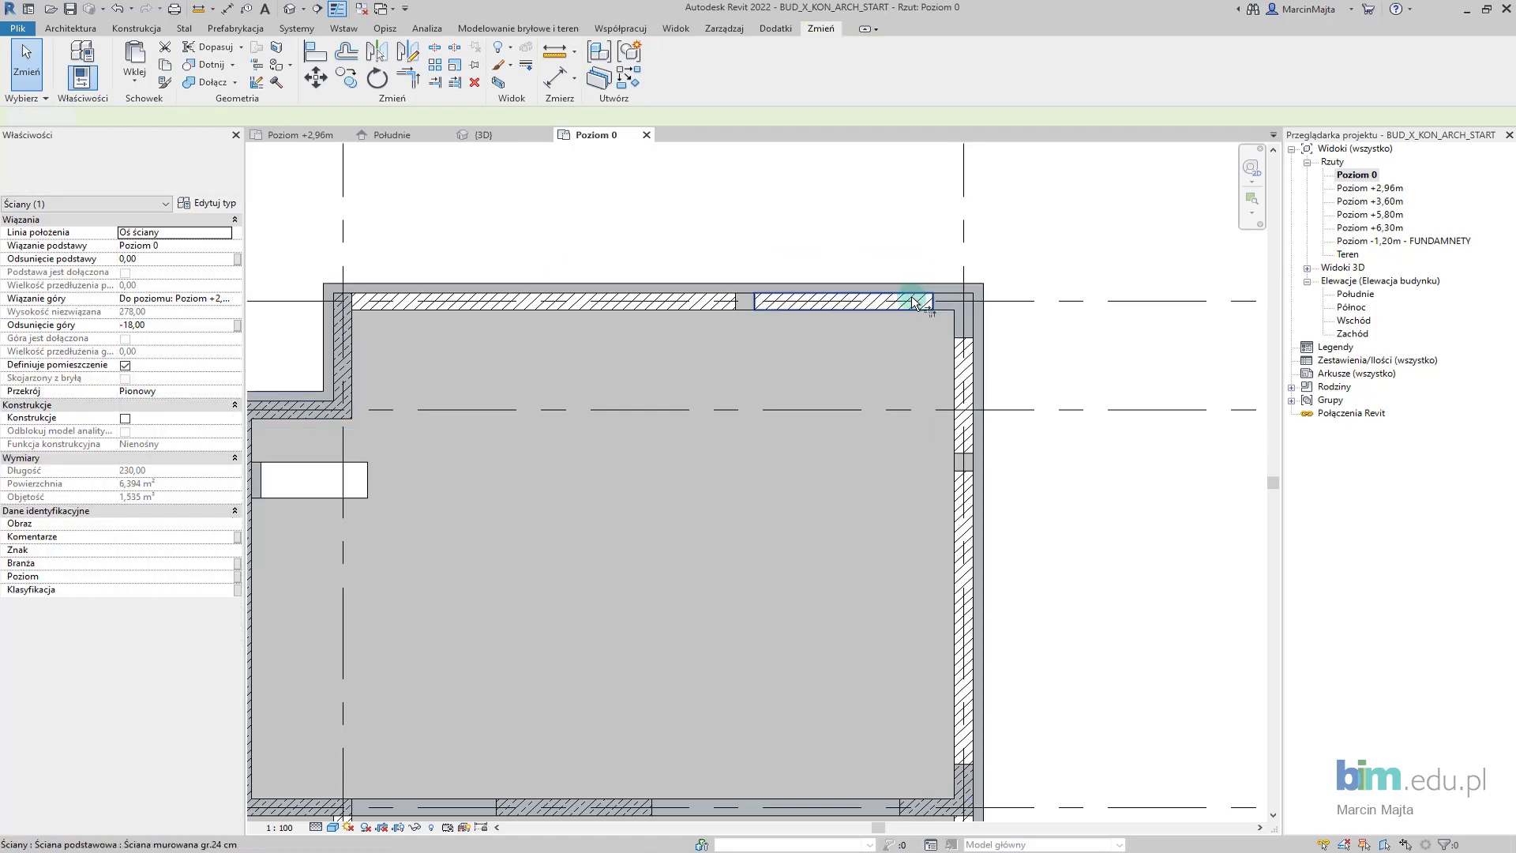
pyautogui.click(916, 302)
pyautogui.click(957, 359)
pyautogui.scroll(-2, 897, 412)
pyautogui.moveTo(821, 431); pyautogui.dragTo(936, 424, button='middle')
pyautogui.scroll(-2, 958, 348)
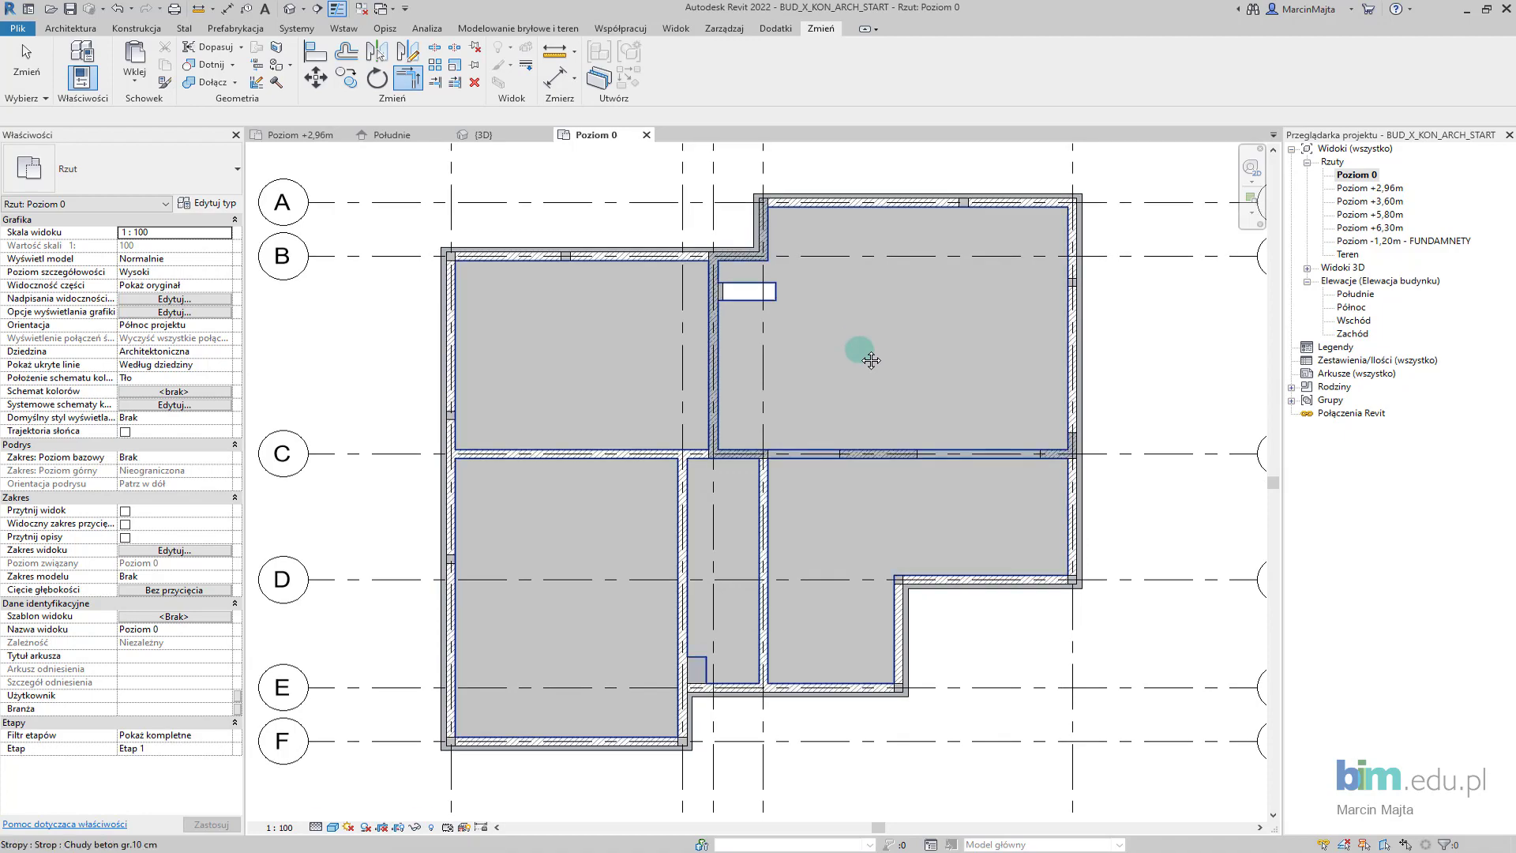
pyautogui.press('Escape')
# In the 3D view, constrain the tops of the walls around the A–C, 3–5 room, except the long axis 3 concrete wall, to Poziom +3,60m
pyautogui.click(513, 138)
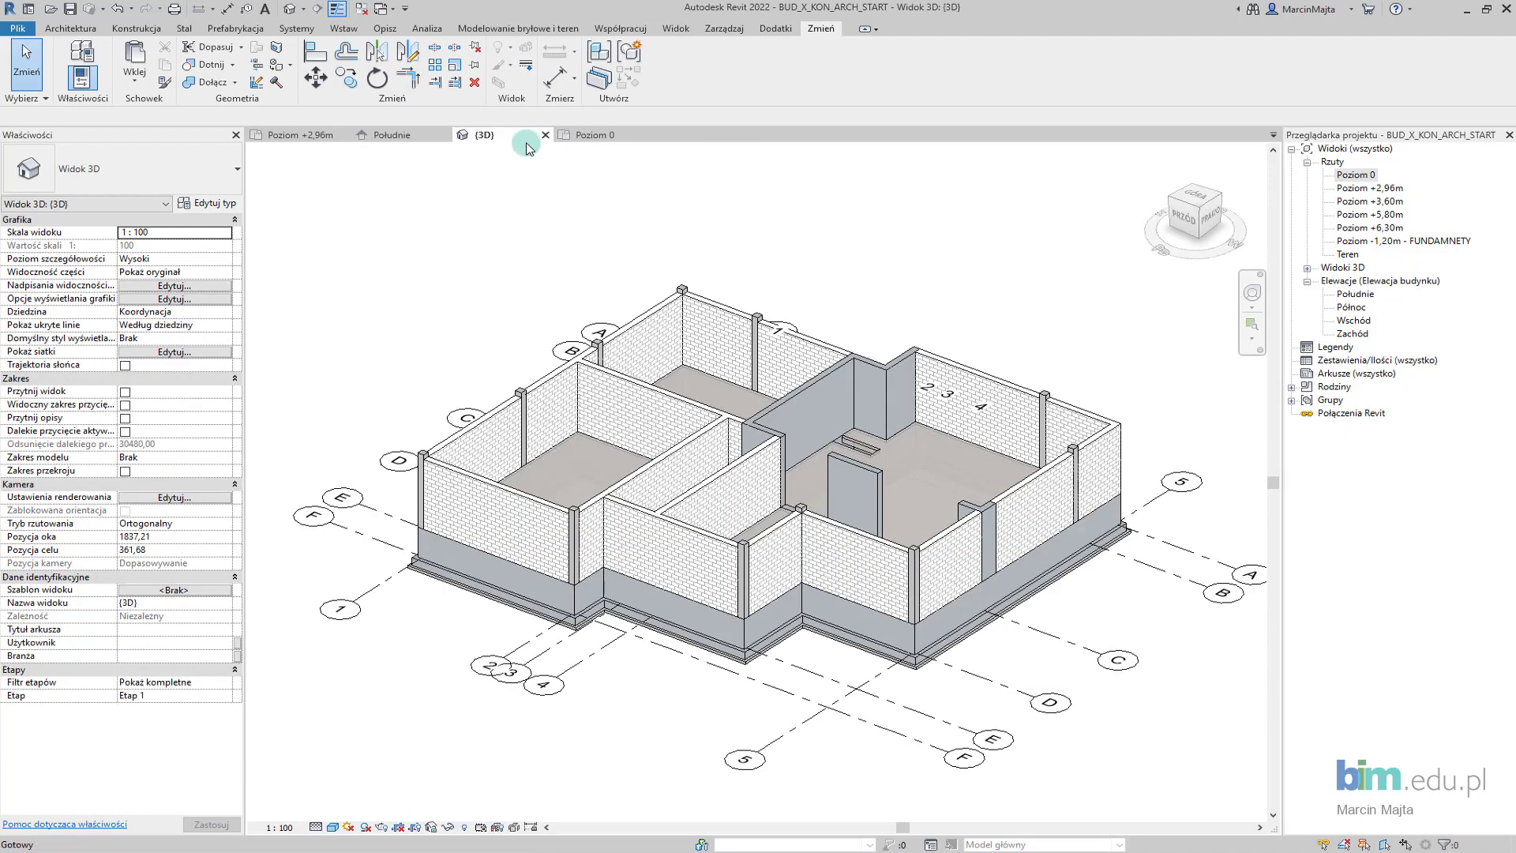
pyautogui.moveTo(928, 313)
pyautogui.keyDown('shift'); pyautogui.mouseDown(button='middle')
pyautogui.moveTo(1121, 327)
pyautogui.moveTo(914, 332)
pyautogui.moveTo(982, 348)
pyautogui.moveTo(992, 311)
pyautogui.moveTo(876, 305)
pyautogui.moveTo(797, 342)
pyautogui.moveTo(779, 329)
pyautogui.moveTo(812, 339)
pyautogui.moveTo(822, 372)
pyautogui.moveTo(923, 444)
pyautogui.moveTo(920, 398)
pyautogui.moveTo(959, 399)
pyautogui.moveTo(932, 359)
pyautogui.moveTo(927, 430)
pyautogui.mouseUp(button='middle'); pyautogui.keyUp('shift')
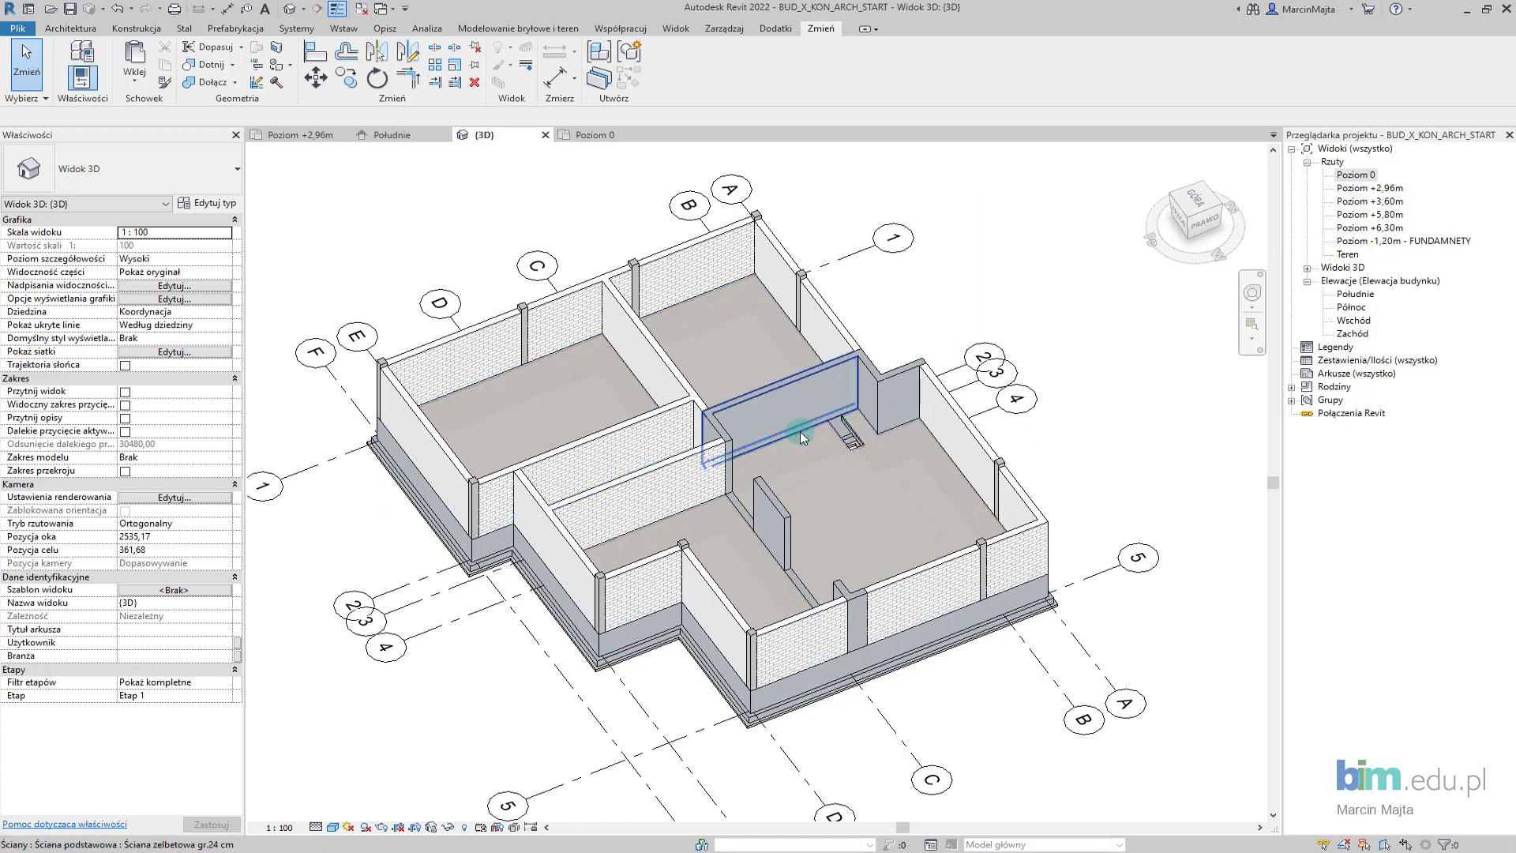
pyautogui.click(970, 464)
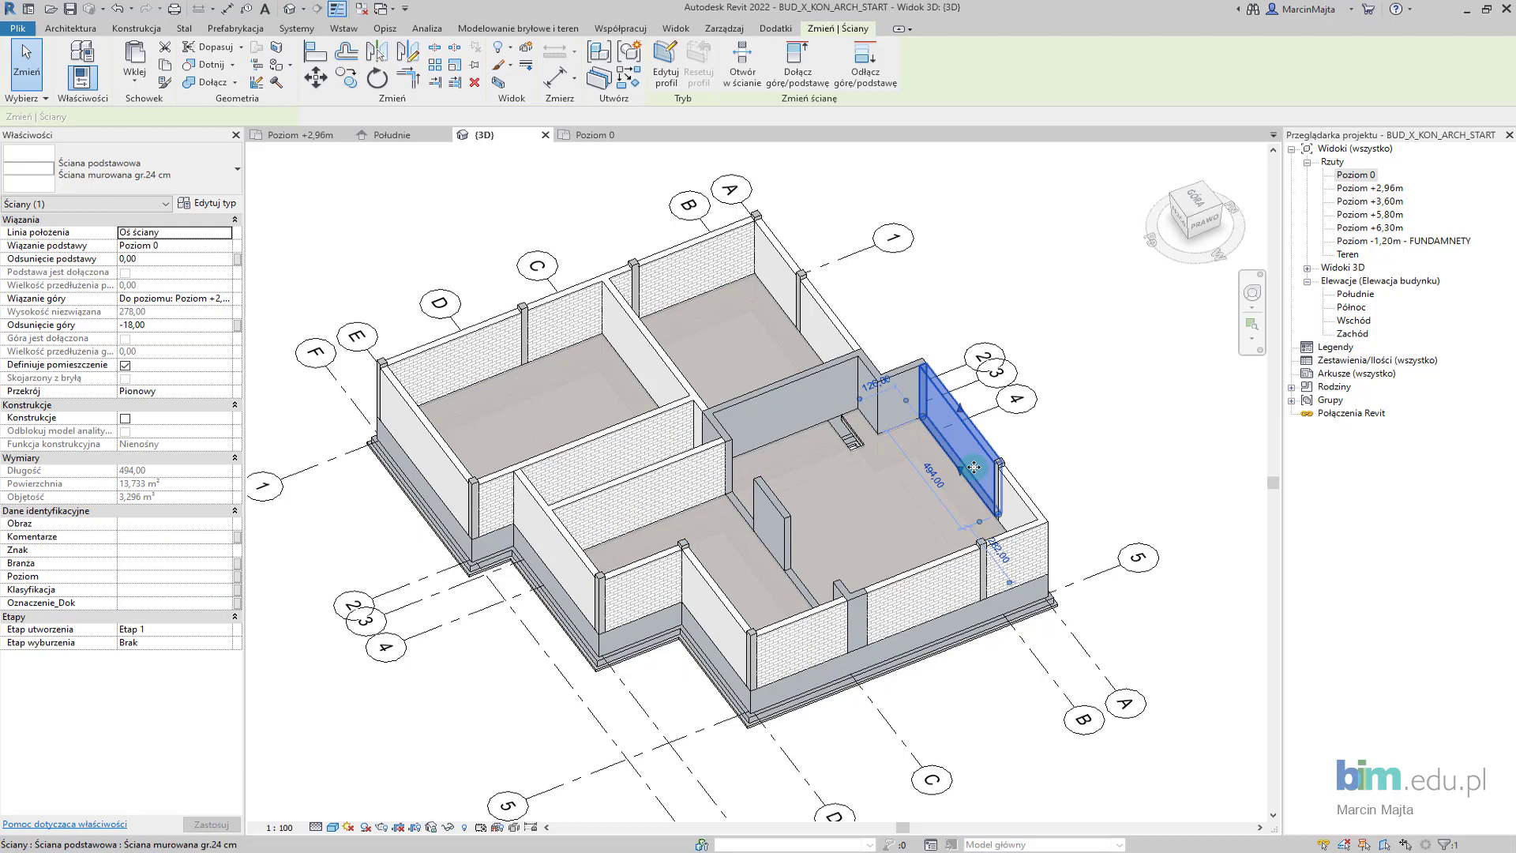
pyautogui.click(1016, 508)
pyautogui.keyDown('ctrl'); pyautogui.click(975, 479); pyautogui.keyUp('ctrl')
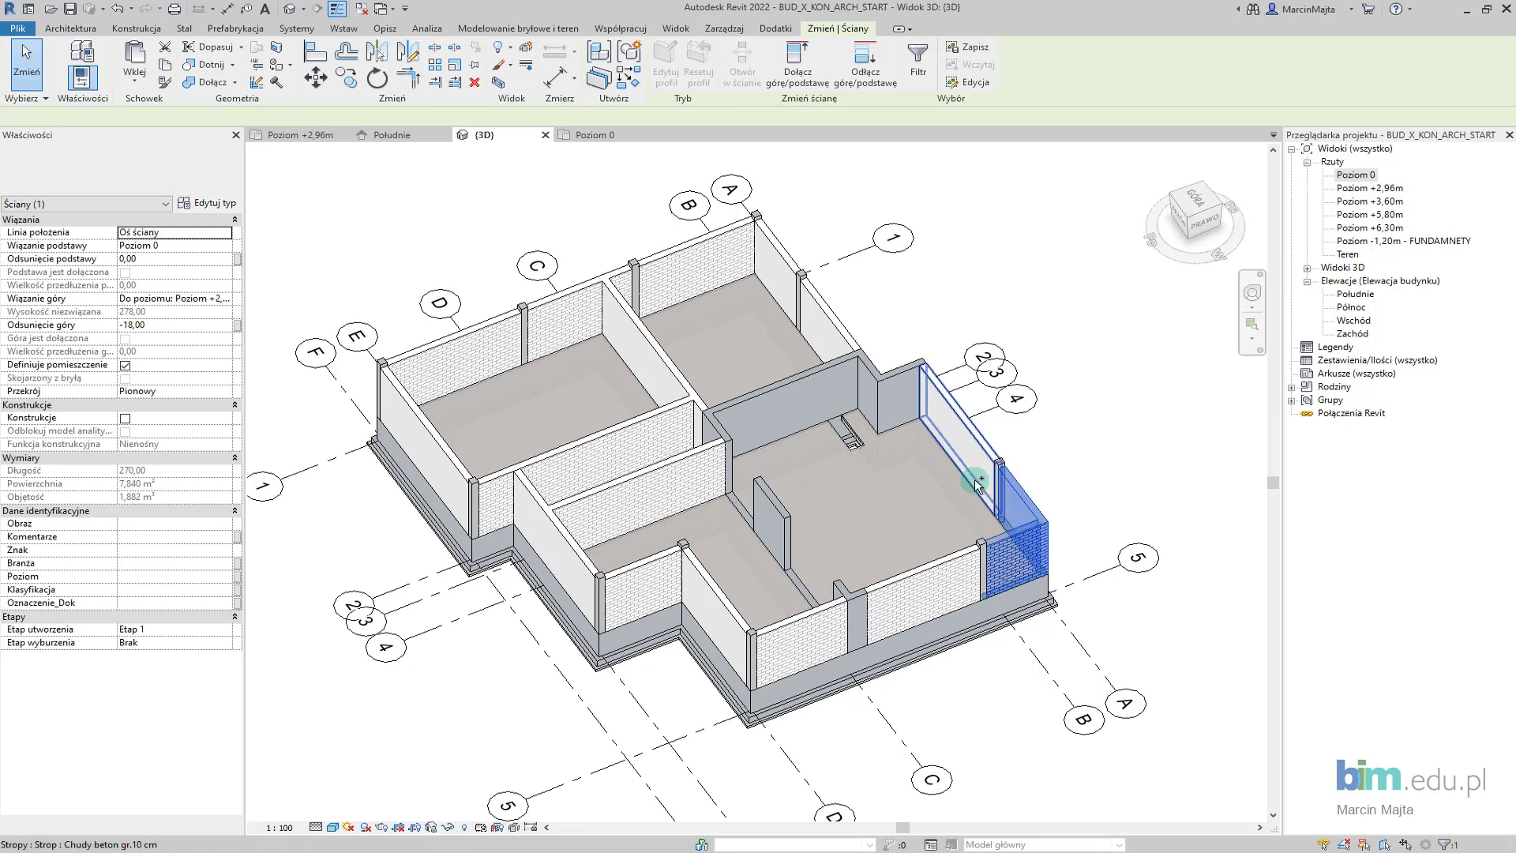
pyautogui.keyDown('ctrl'); pyautogui.click(920, 572); pyautogui.keyUp('ctrl')
pyautogui.keyDown('ctrl'); pyautogui.click(919, 572); pyautogui.keyUp('ctrl')
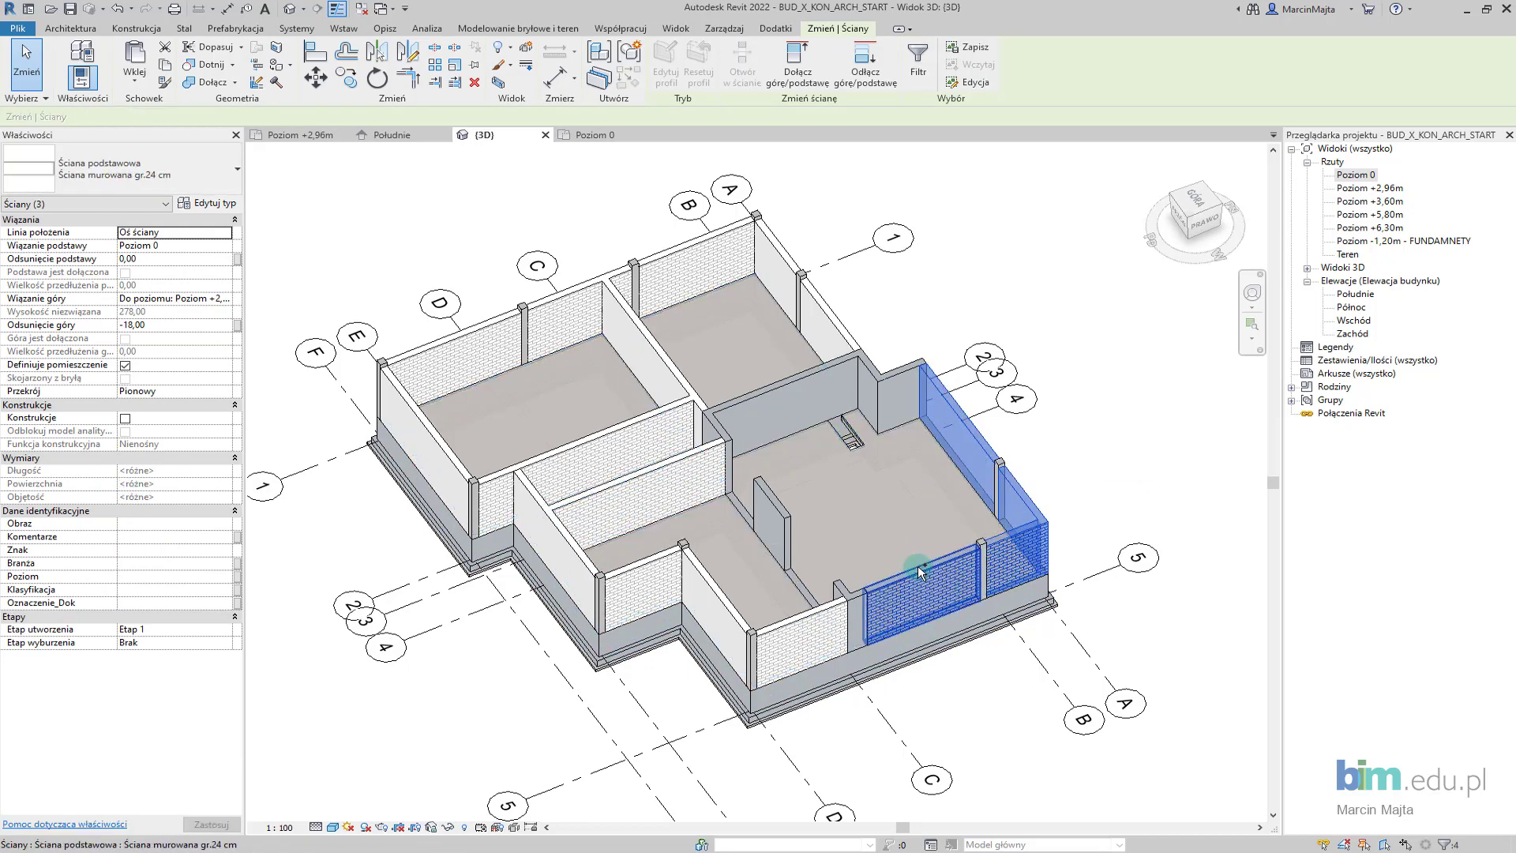
pyautogui.scroll(2, 873, 585)
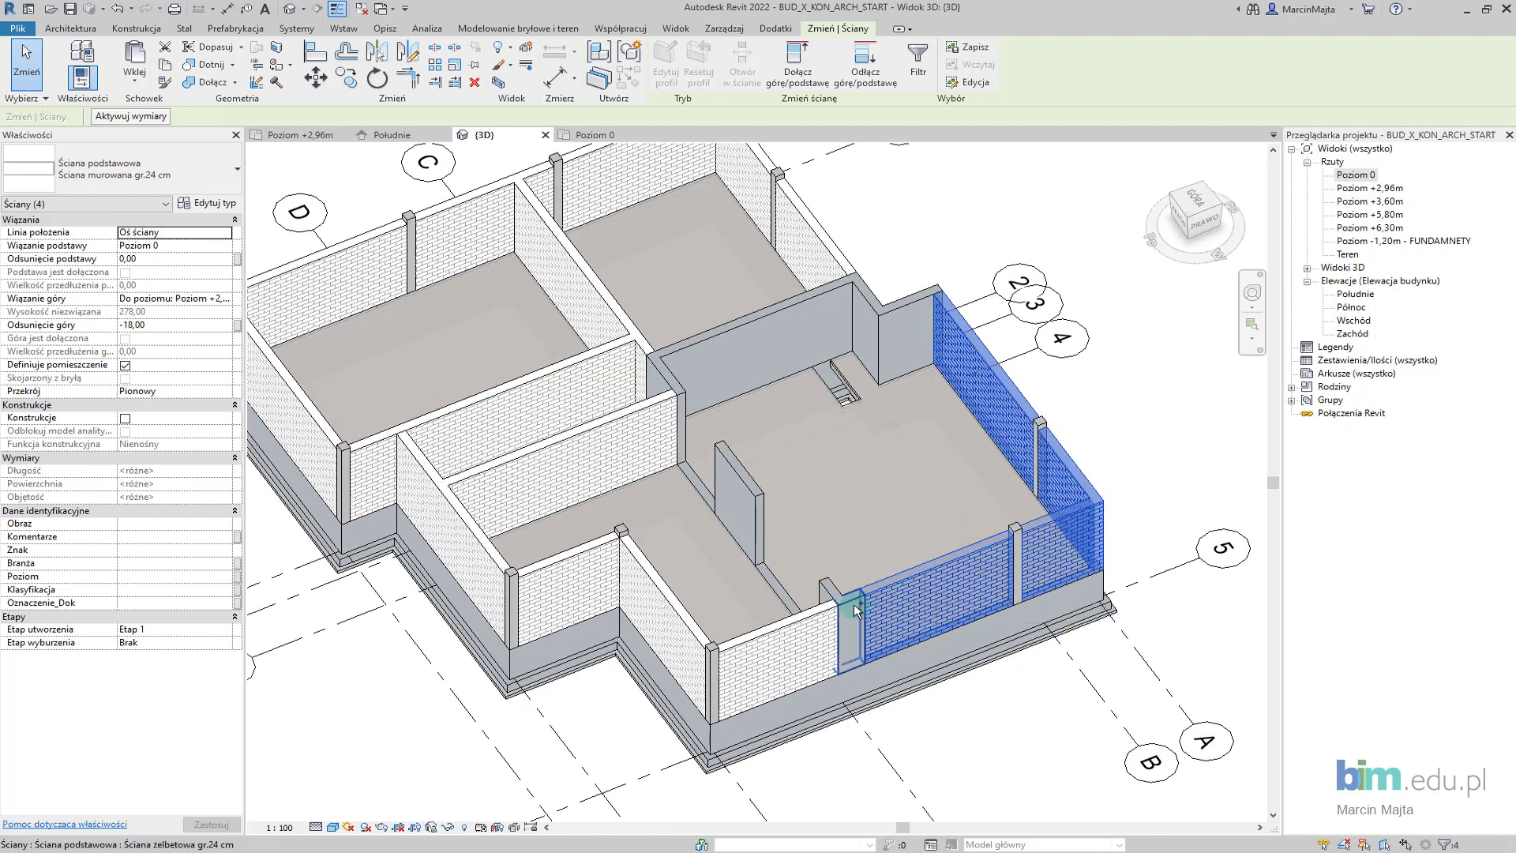
pyautogui.keyDown('ctrl'); pyautogui.click(855, 608); pyautogui.keyUp('ctrl')
pyautogui.keyDown('ctrl'); pyautogui.click(832, 586); pyautogui.keyUp('ctrl')
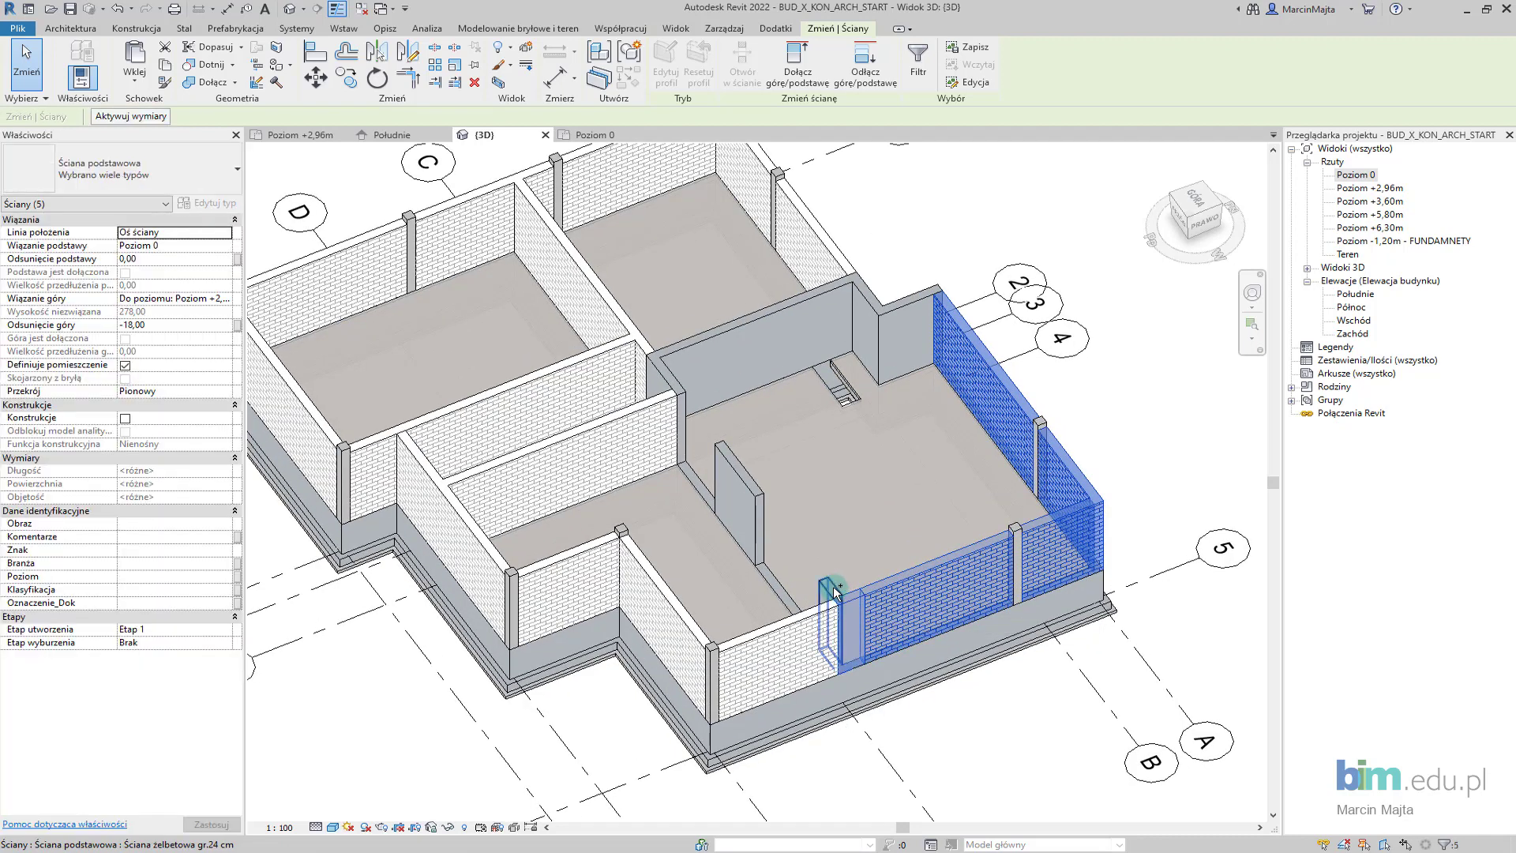
pyautogui.keyDown('ctrl'); pyautogui.click(754, 497); pyautogui.keyUp('ctrl')
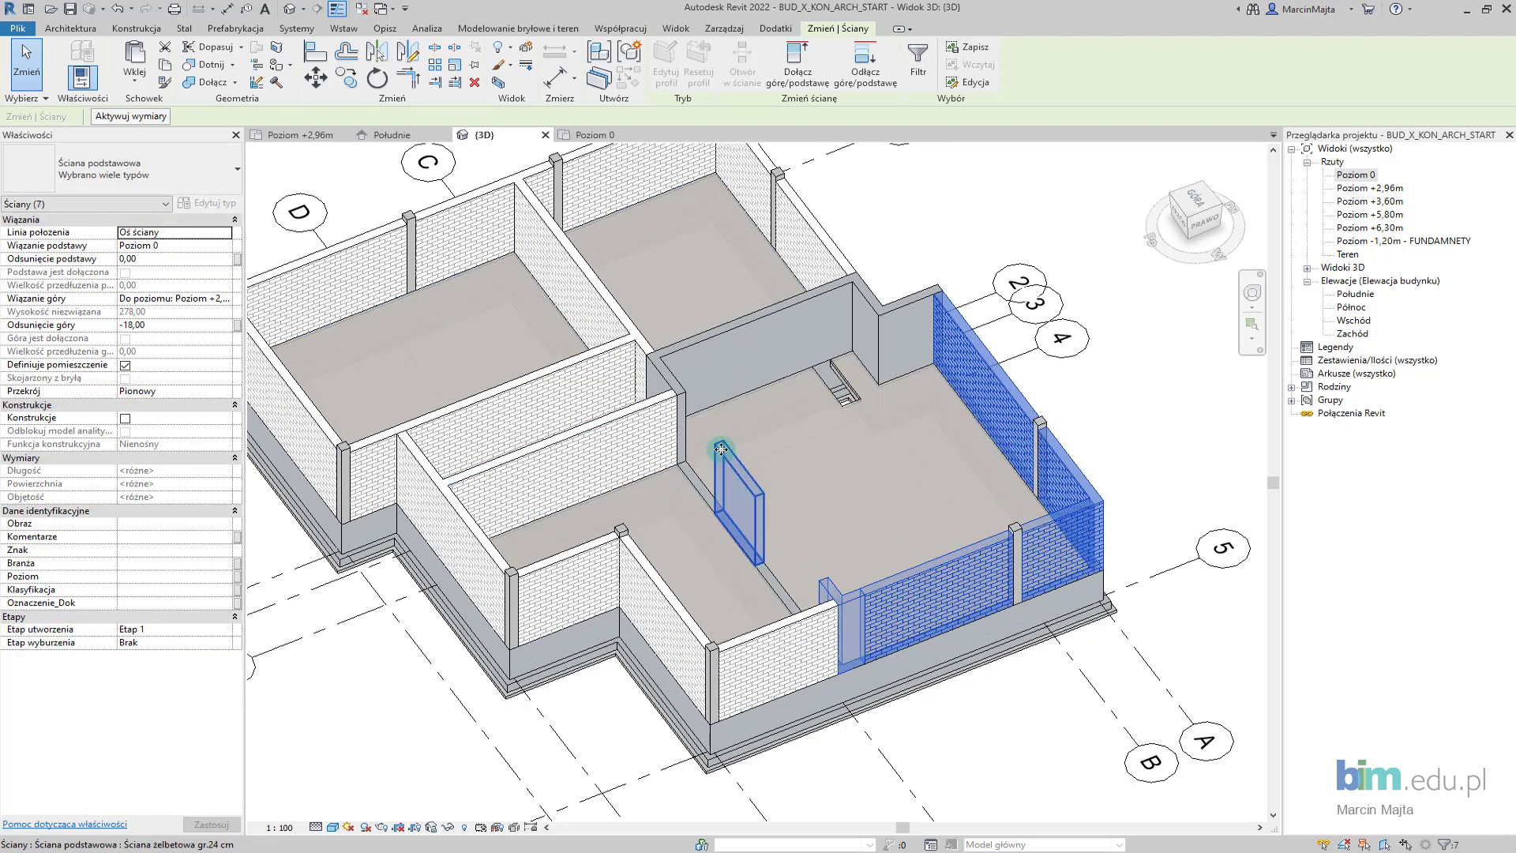
pyautogui.keyDown('ctrl'); pyautogui.click(759, 354); pyautogui.keyUp('ctrl')
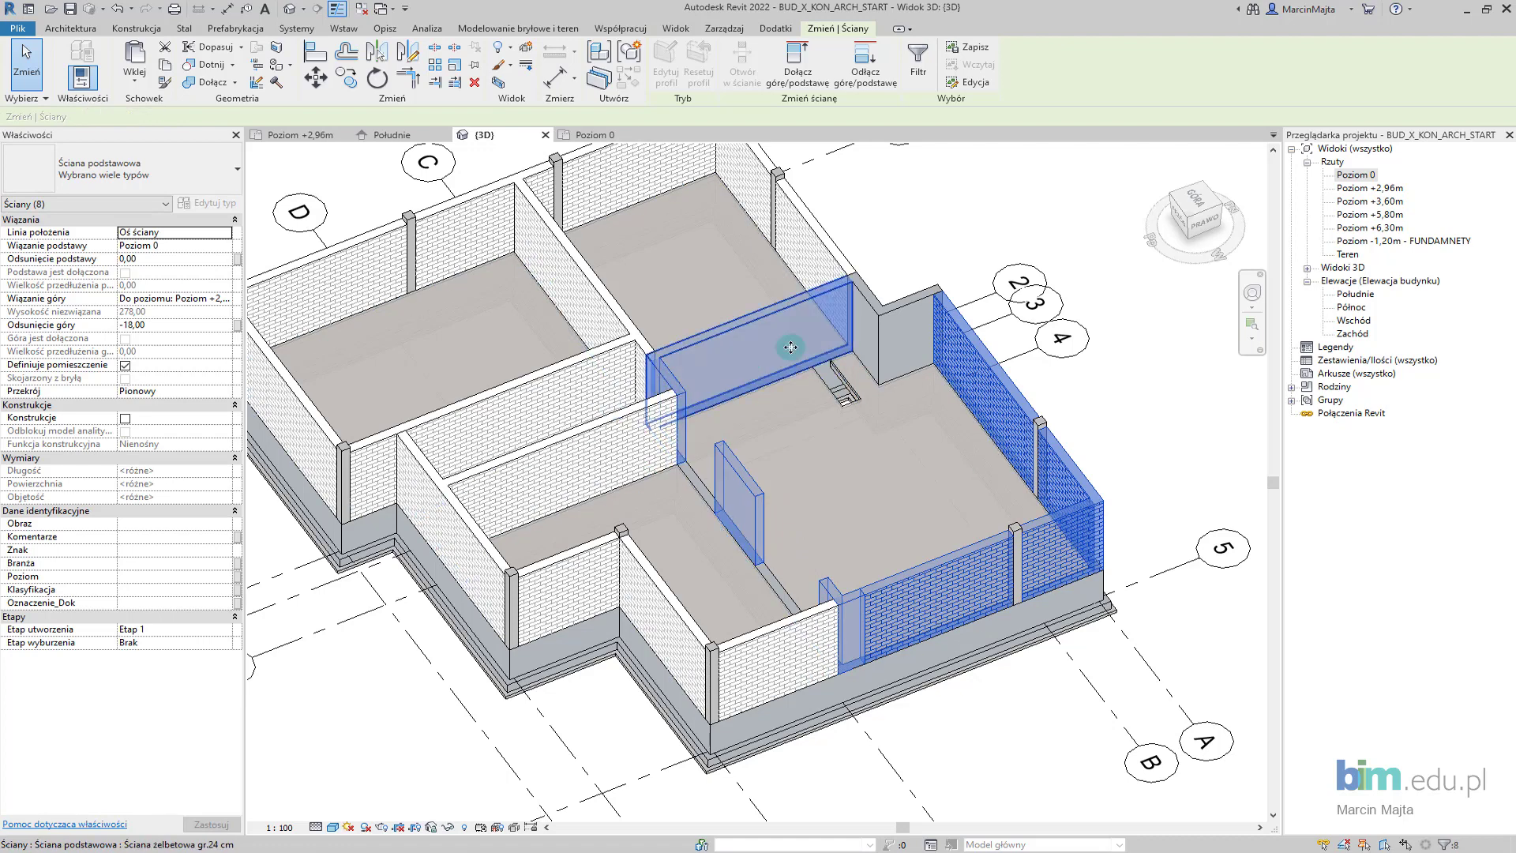
pyautogui.keyDown('ctrl'); pyautogui.click(903, 329); pyautogui.keyUp('ctrl')
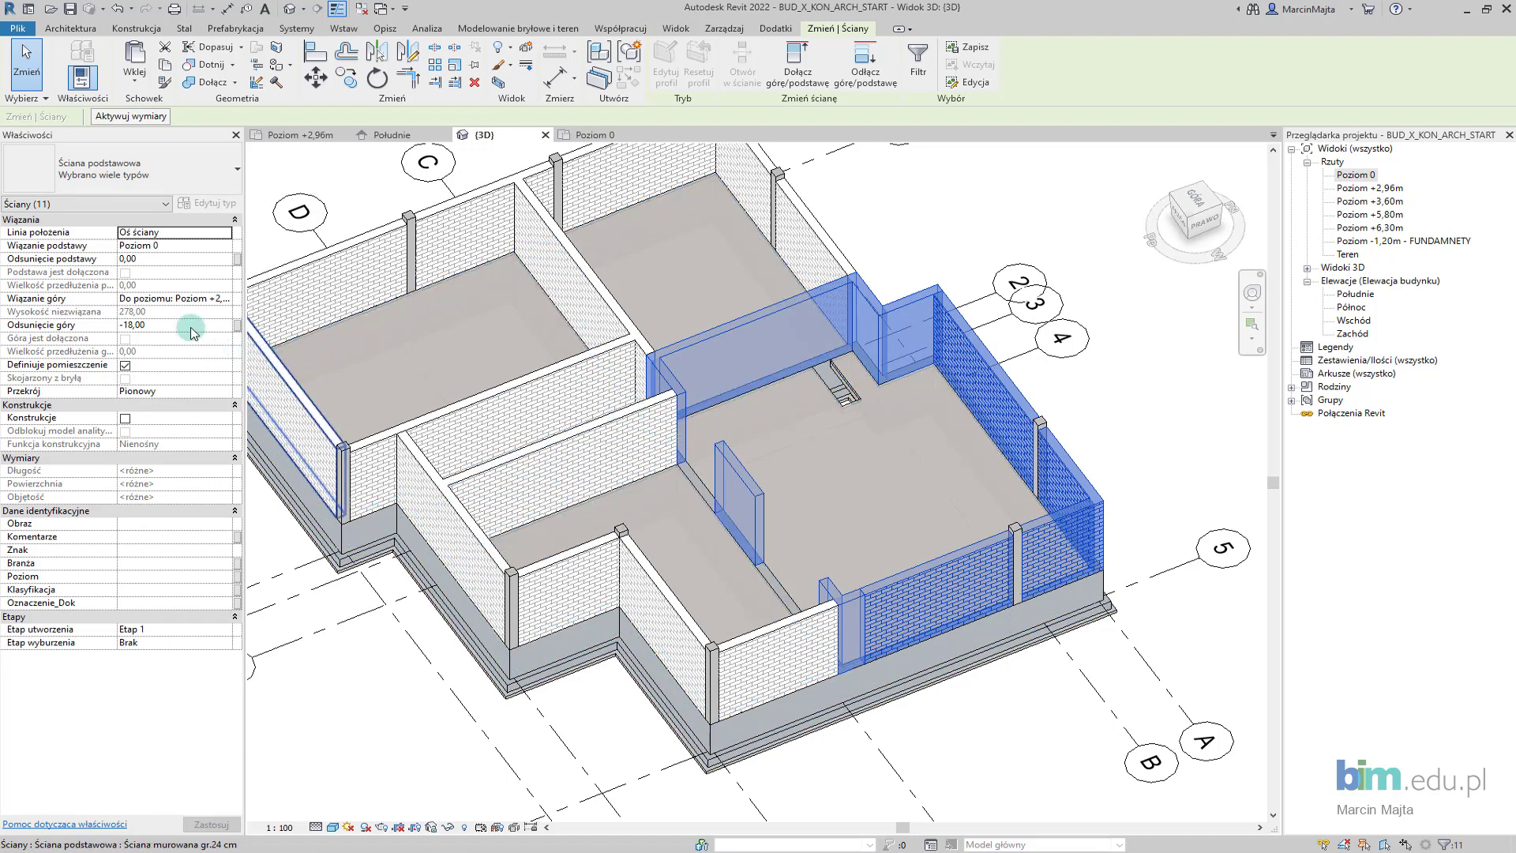
pyautogui.keyDown('shift'); pyautogui.click(837, 320); pyautogui.keyUp('shift')
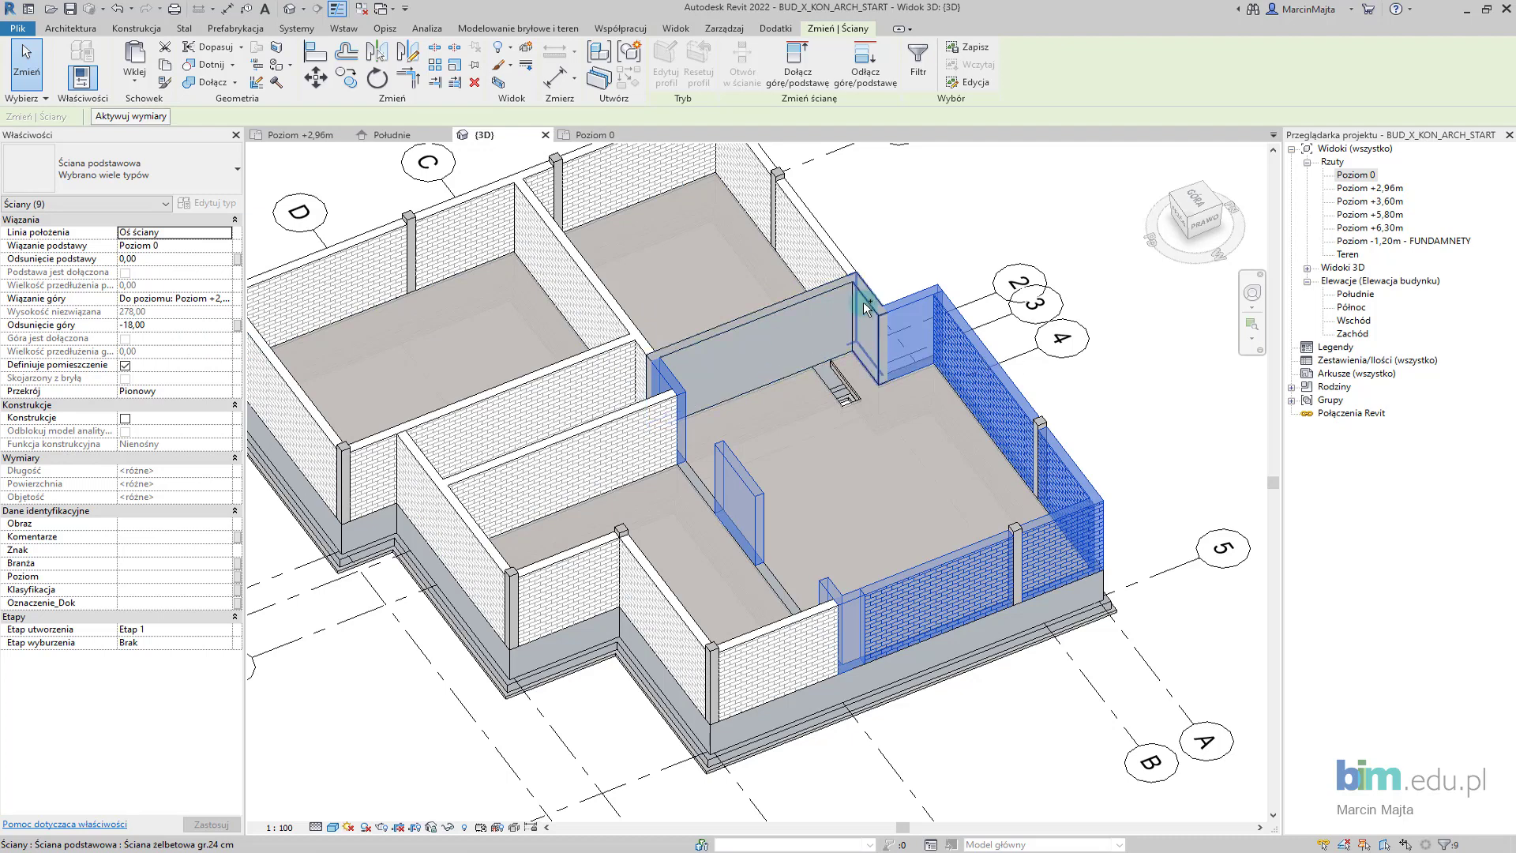
pyautogui.keyDown('ctrl'); pyautogui.click(864, 302); pyautogui.keyUp('ctrl')
pyautogui.keyDown('shift'); pyautogui.click(670, 384); pyautogui.keyUp('shift')
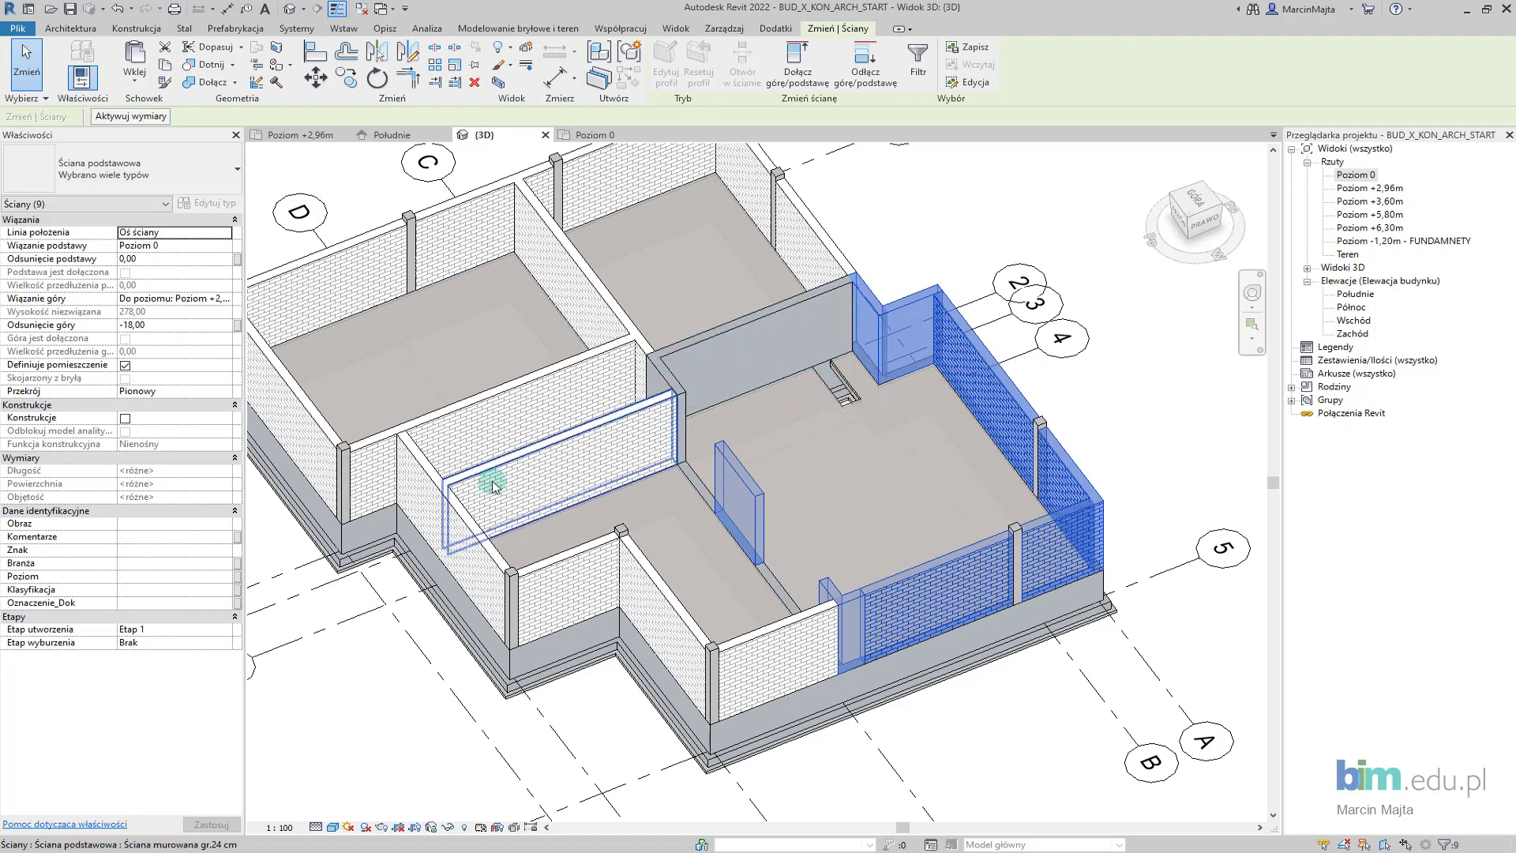
pyautogui.click(226, 300)
pyautogui.click(204, 356)
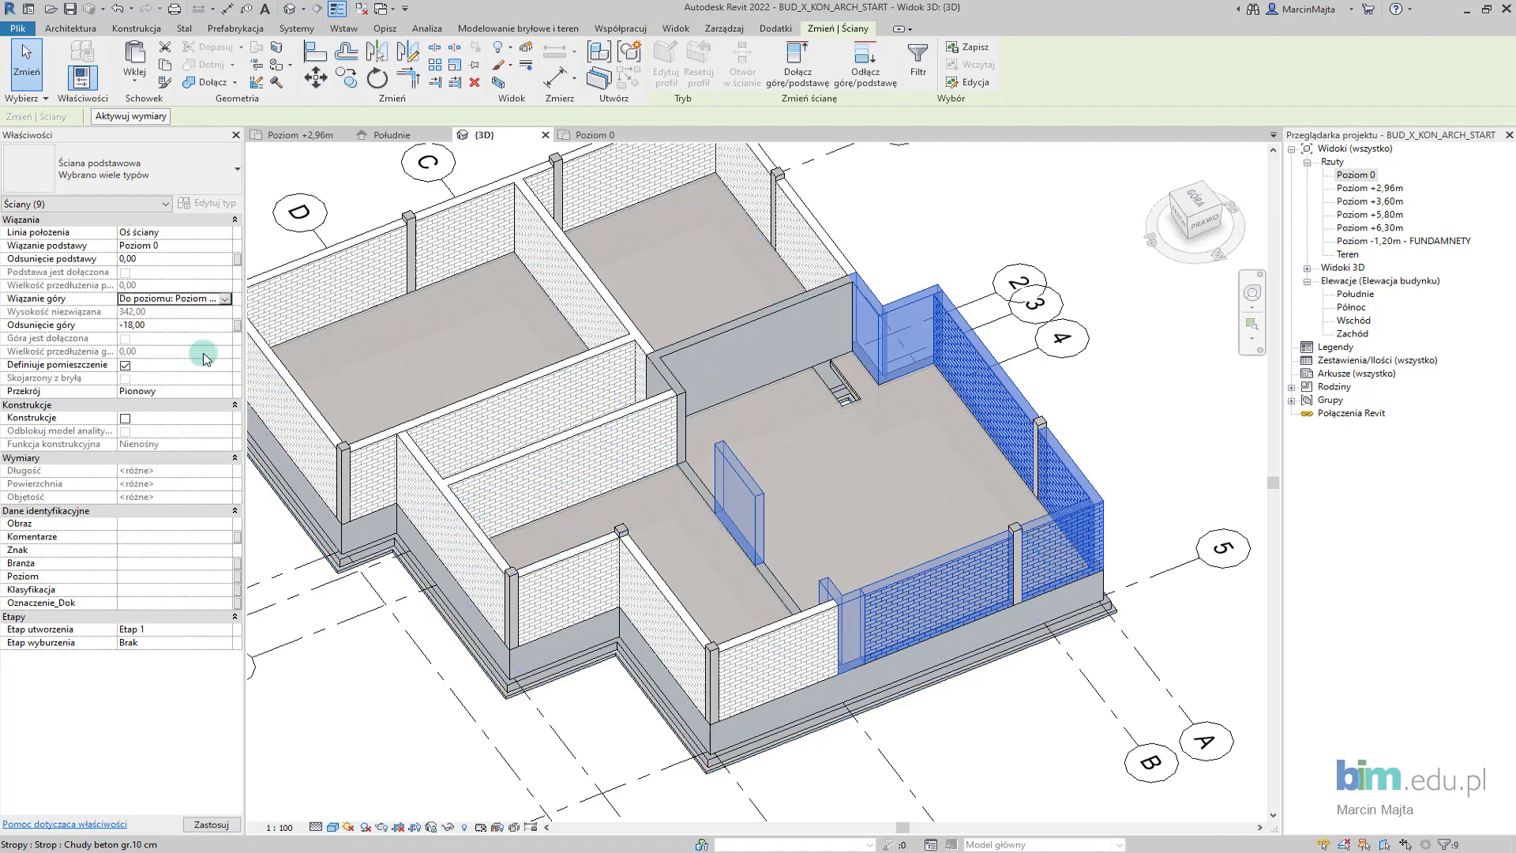
pyautogui.keyDown('shift'); pyautogui.moveTo(452, 672); pyautogui.dragTo(798, 592, button='middle'); pyautogui.keyUp('shift')
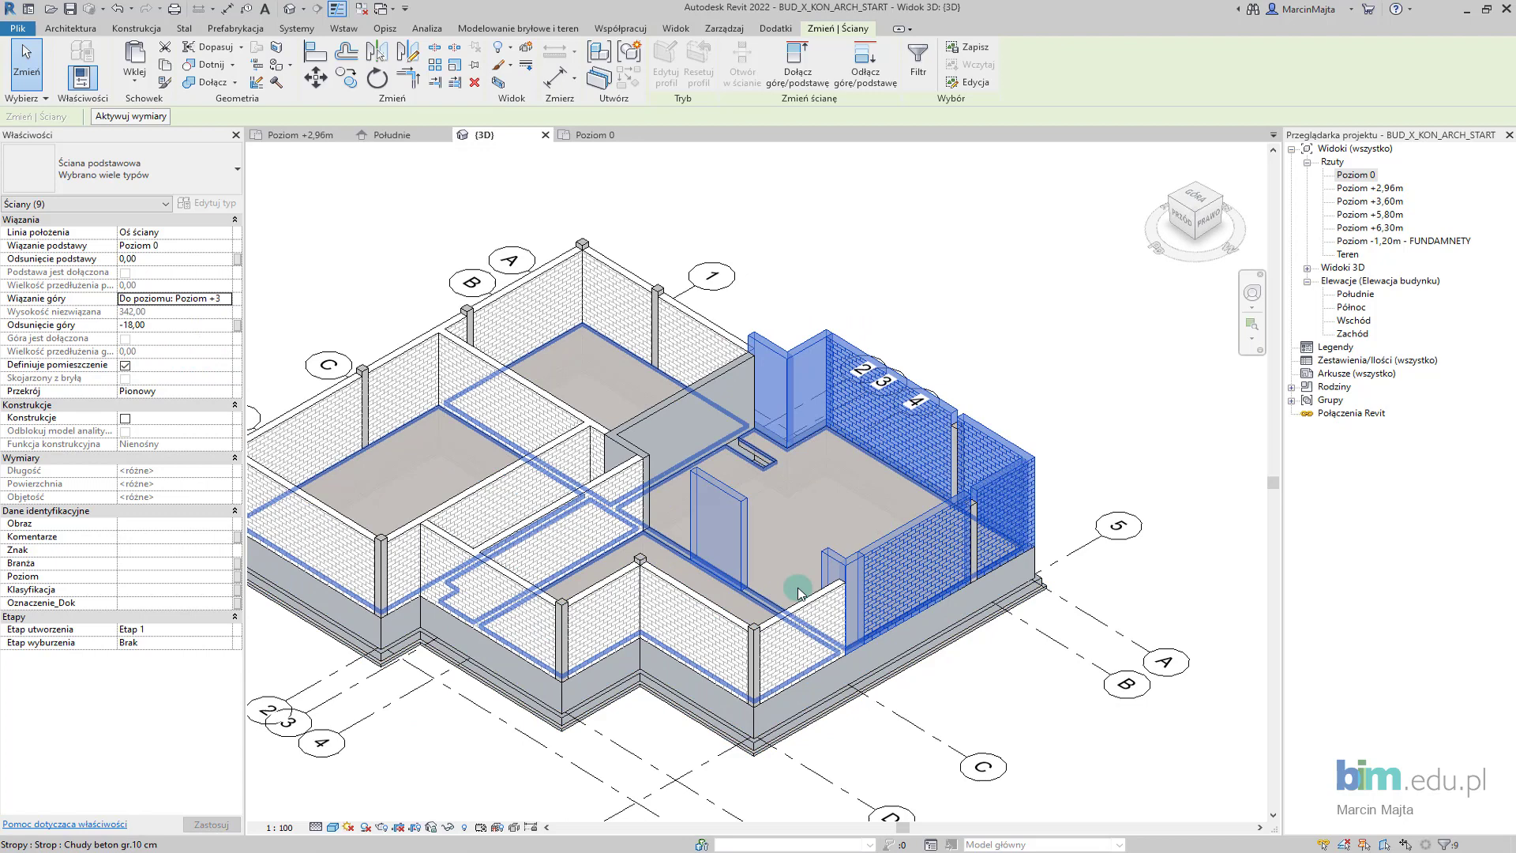
pyautogui.click(677, 751)
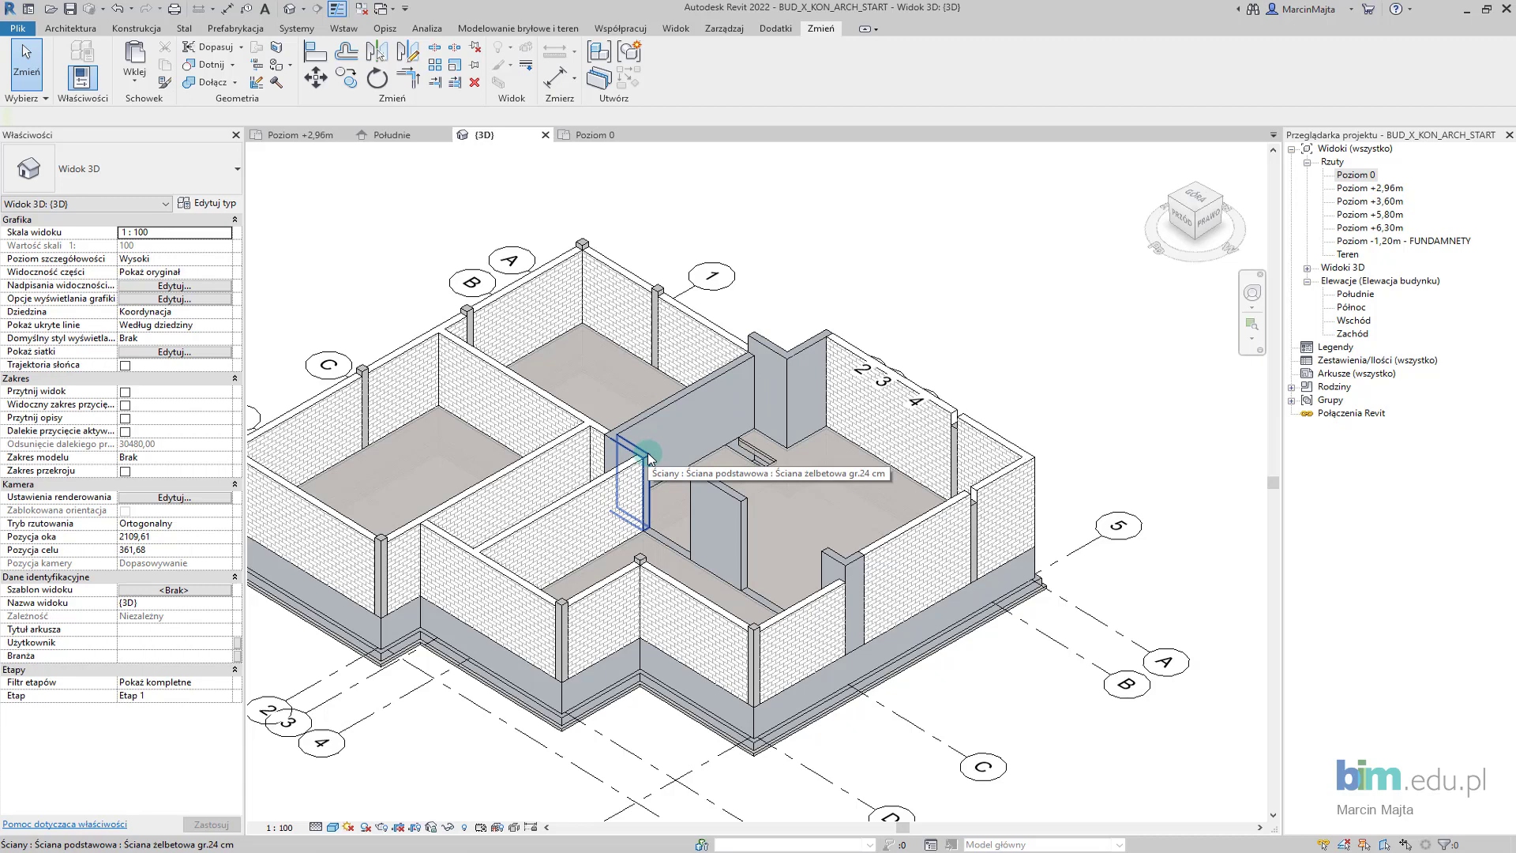
# Constrain the tops of the freestanding interior concrete wall and the short concrete wall beside axis 5, both along axis C, to Poziom +2,96m
pyautogui.moveTo(654, 465); pyautogui.dragTo(783, 562)
pyautogui.scroll(3, 779, 563)
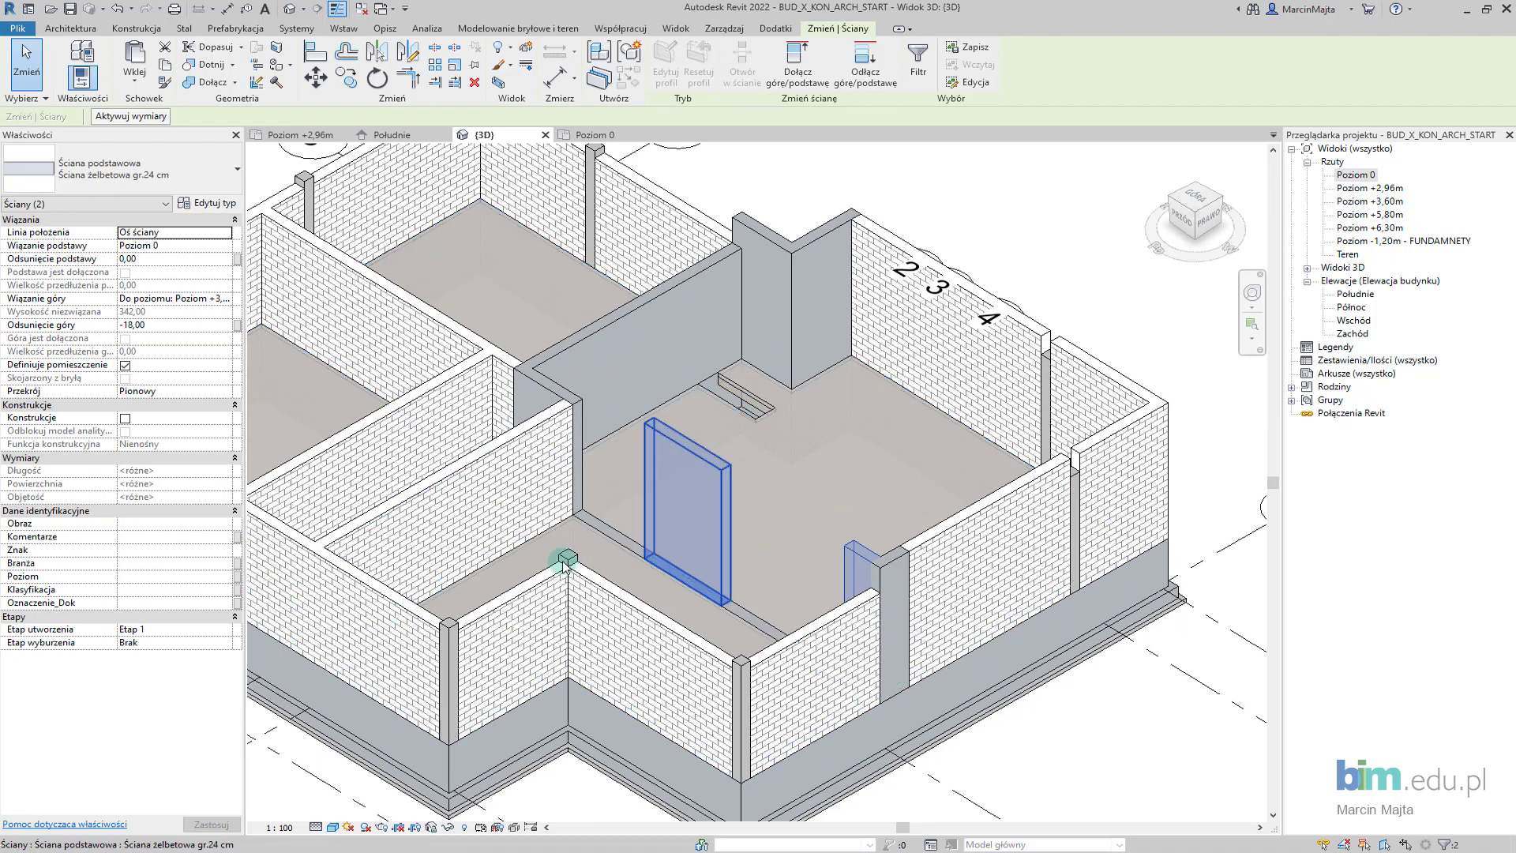
pyautogui.click(225, 300)
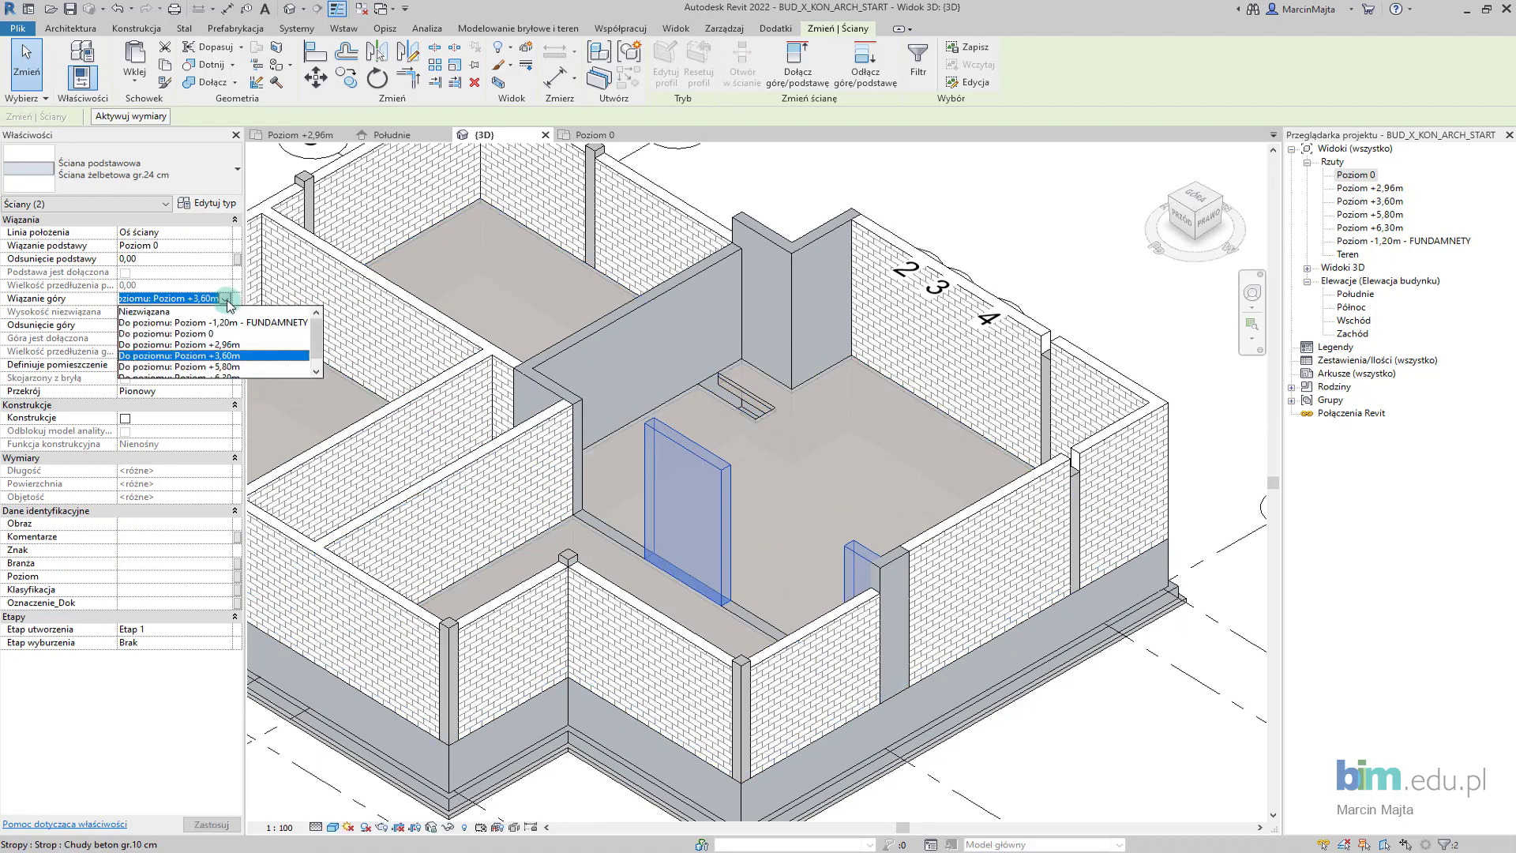
pyautogui.click(211, 345)
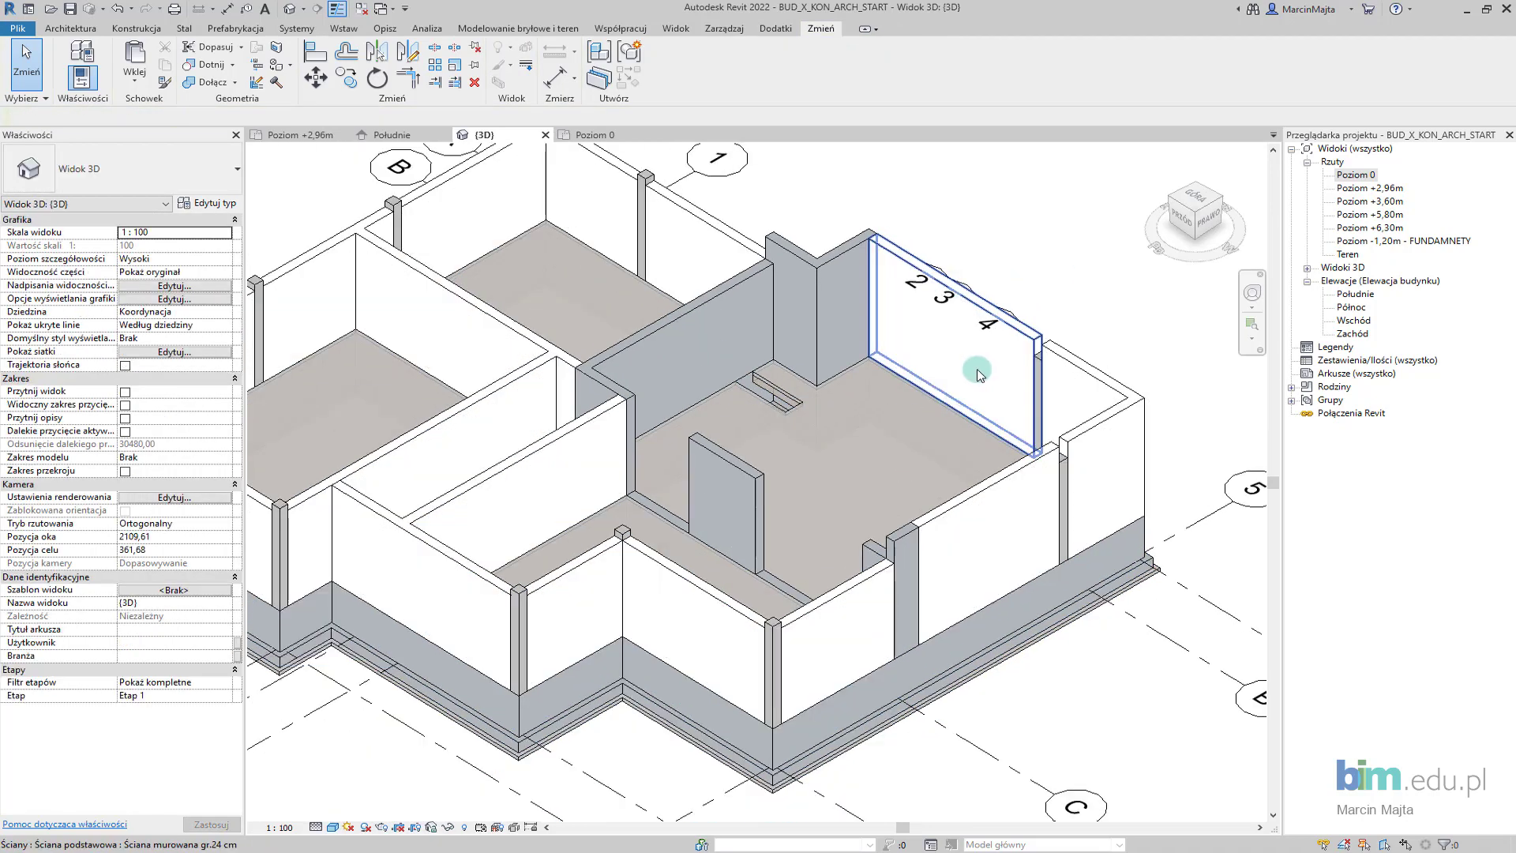
# Set the top level of the two 24x24 cm columns in the raised axis A and axis 5 masonry walls to Poziom +3,60m
pyautogui.scroll(-3, 978, 373)
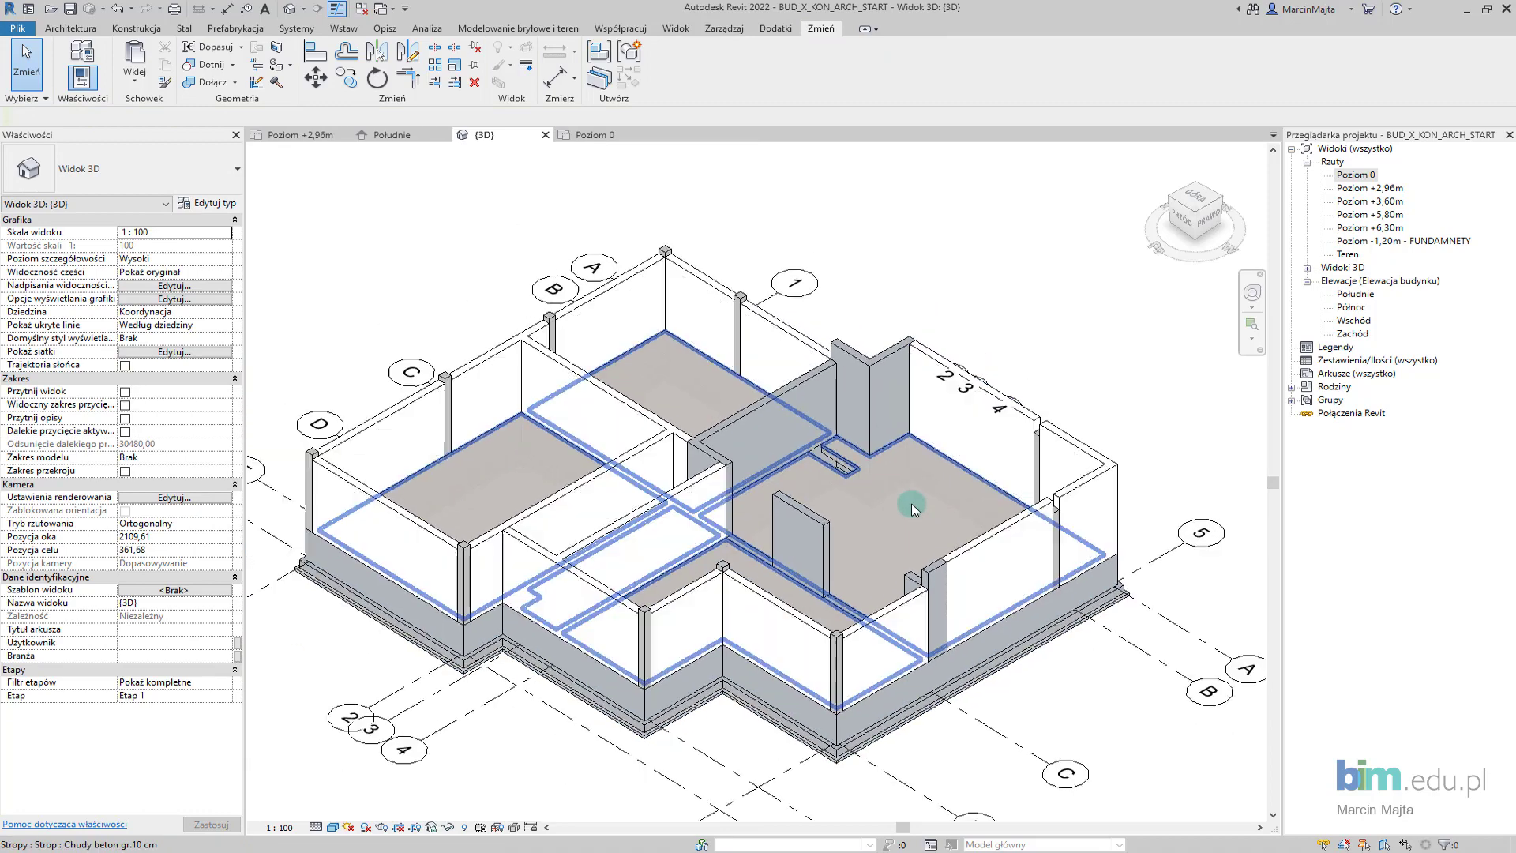
pyautogui.scroll(5, 1114, 570)
pyautogui.click(1019, 521)
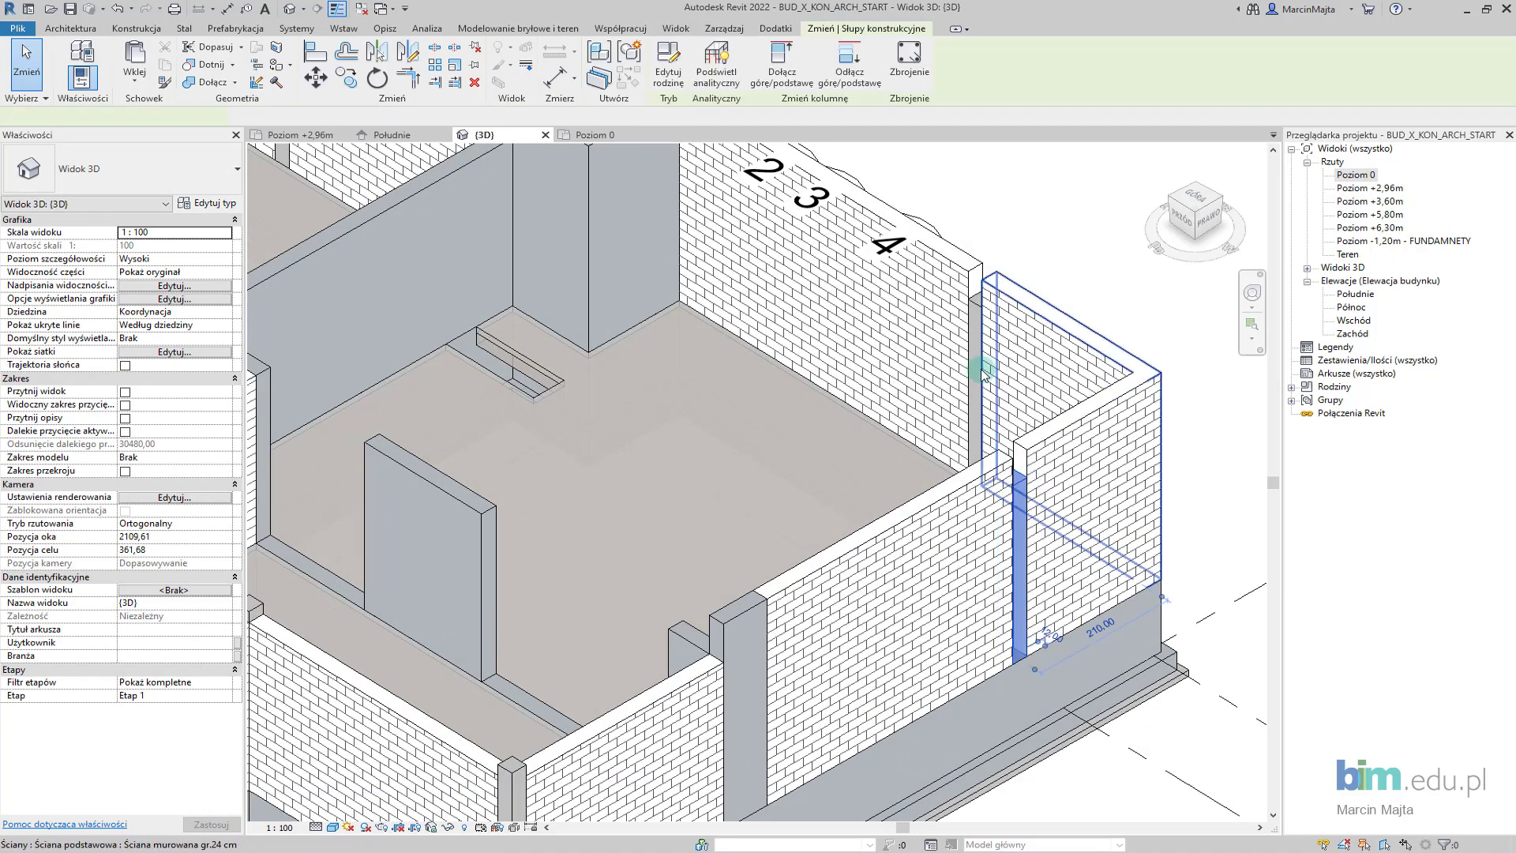
pyautogui.keyDown('ctrl'); pyautogui.click(979, 324); pyautogui.keyUp('ctrl')
pyautogui.scroll(-2, 913, 414)
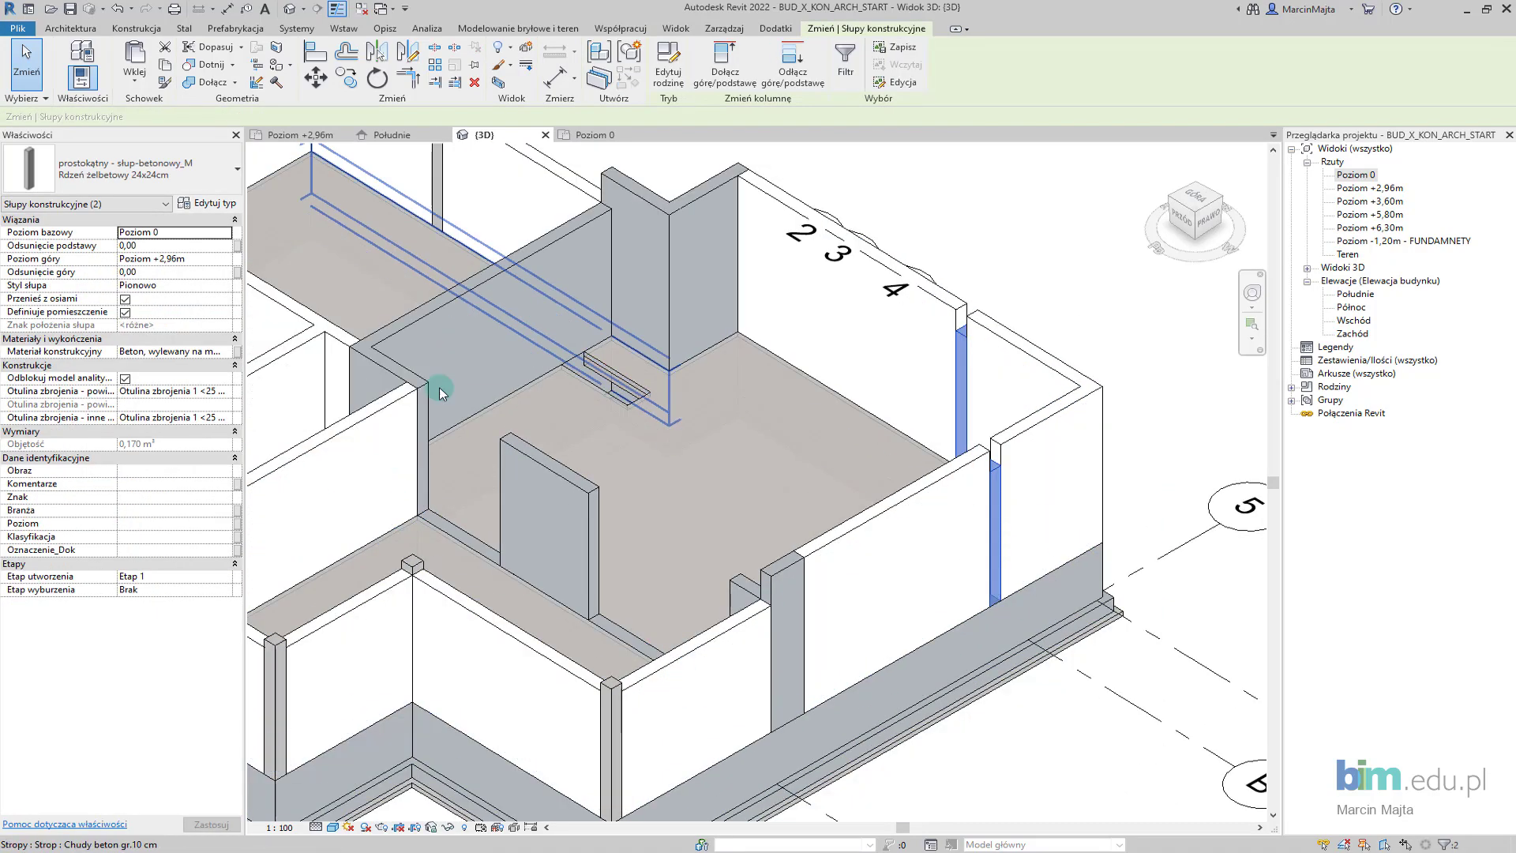
pyautogui.click(224, 259)
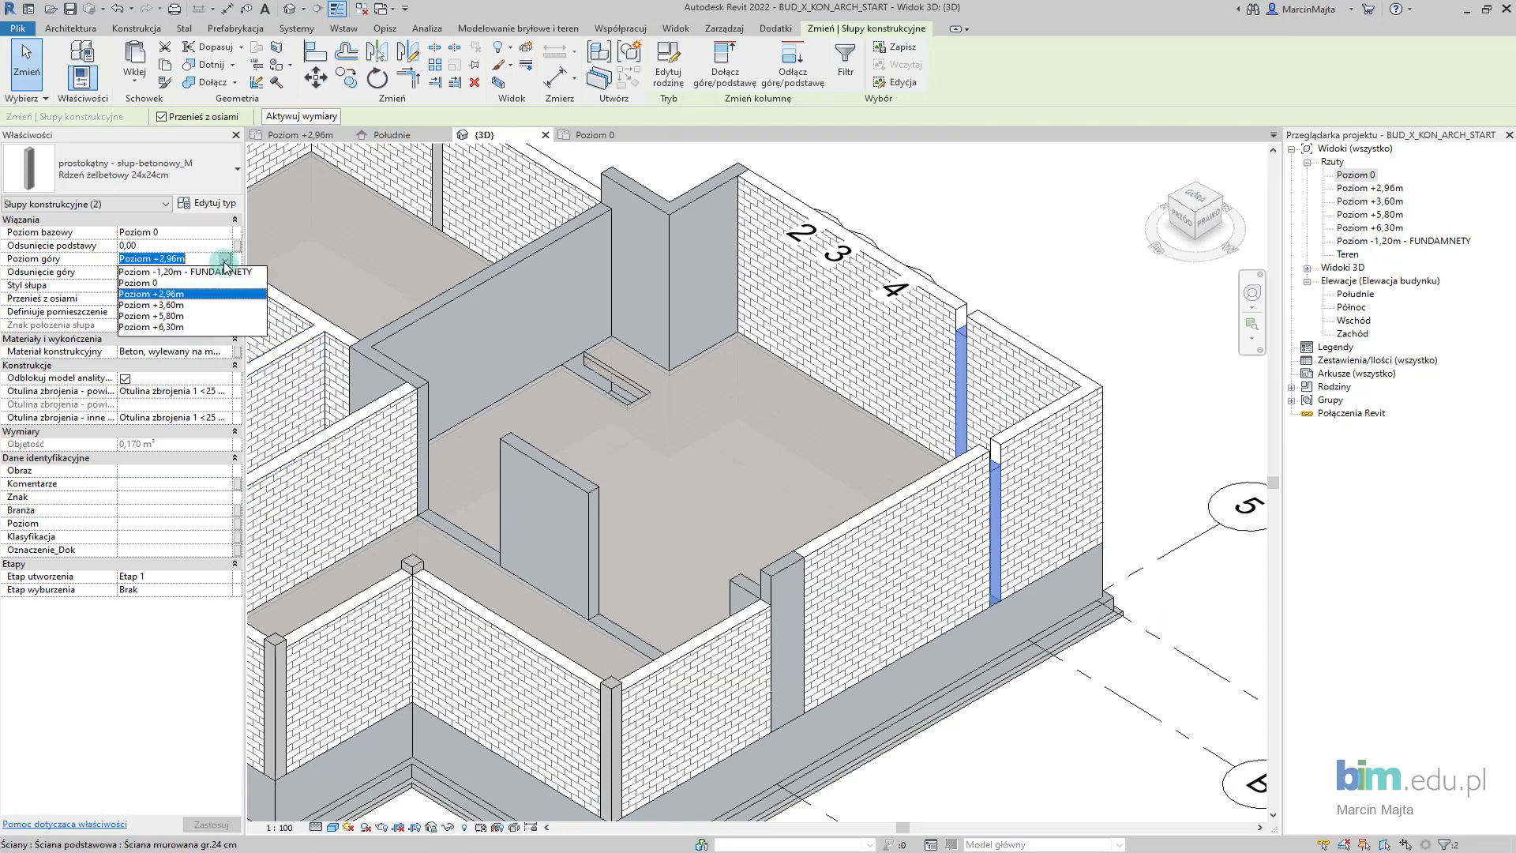
pyautogui.click(177, 306)
pyautogui.click(1014, 274)
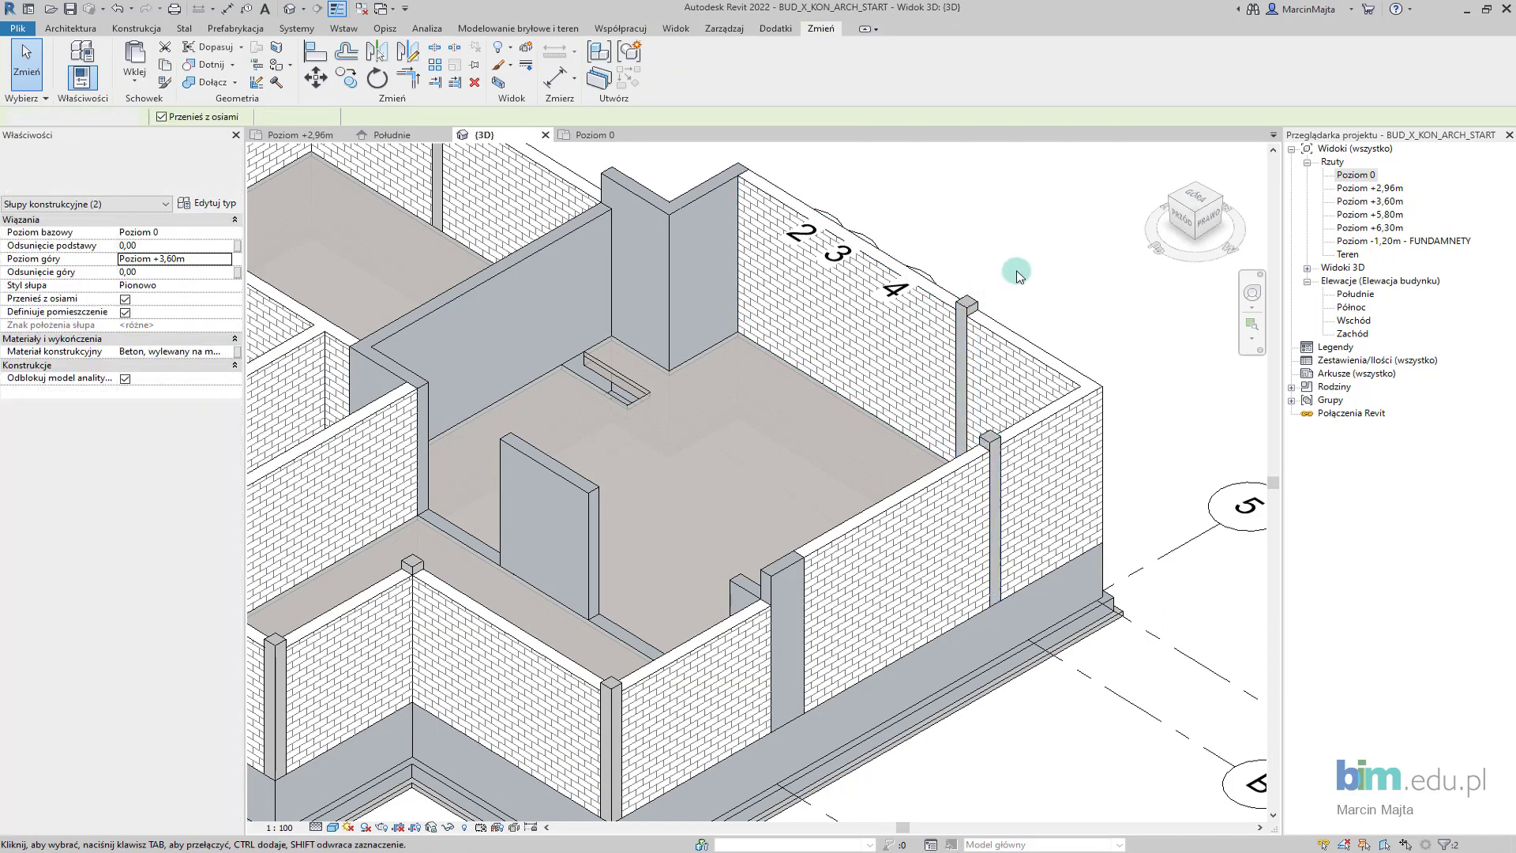
pyautogui.scroll(-5, 926, 426)
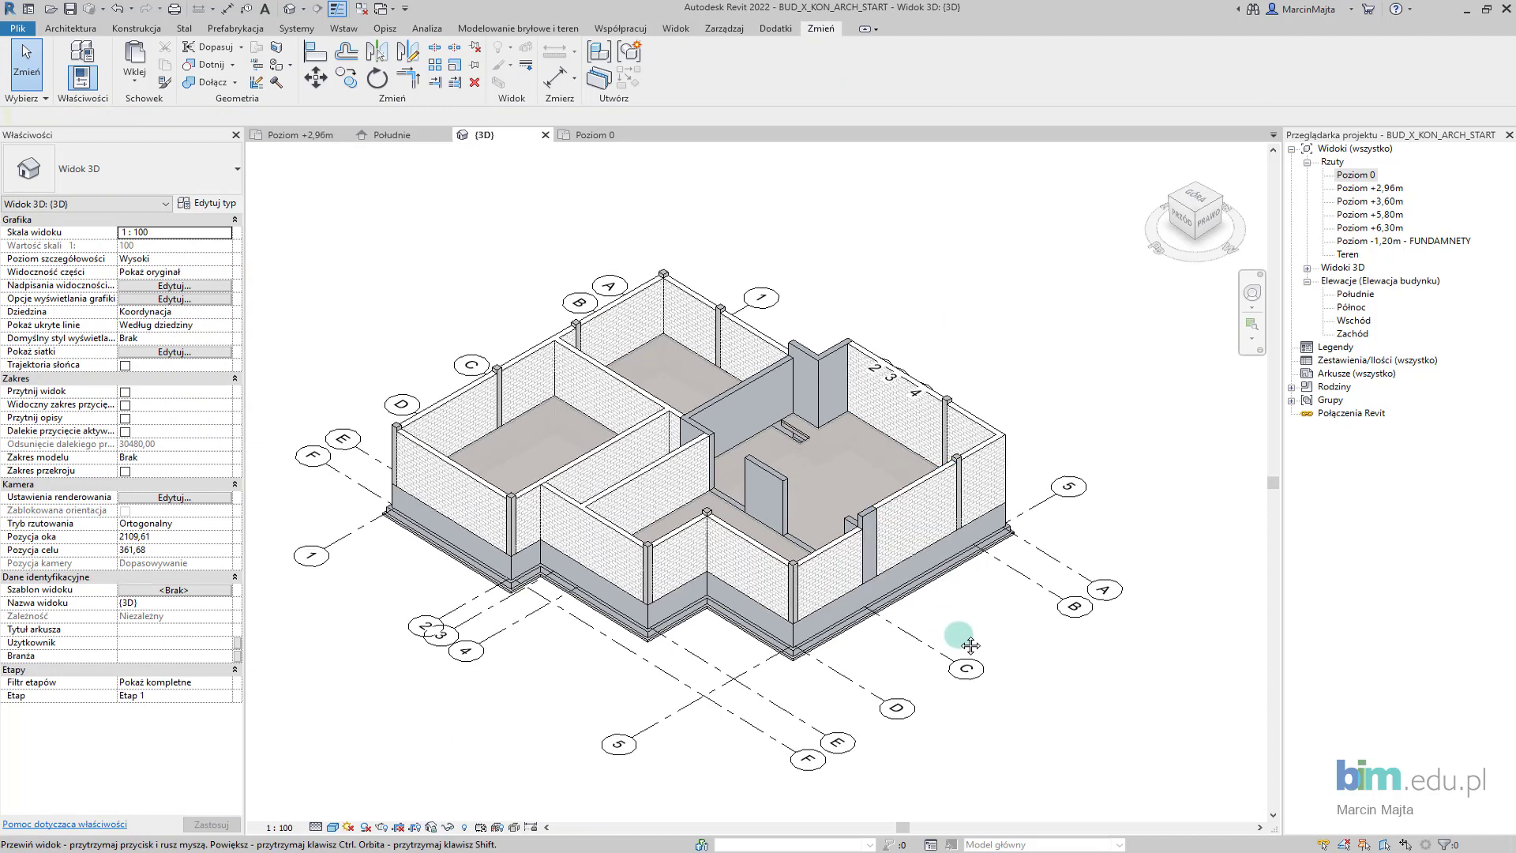
pyautogui.keyDown('shift'); pyautogui.moveTo(957, 649); pyautogui.dragTo(968, 619, button='middle'); pyautogui.keyUp('shift')
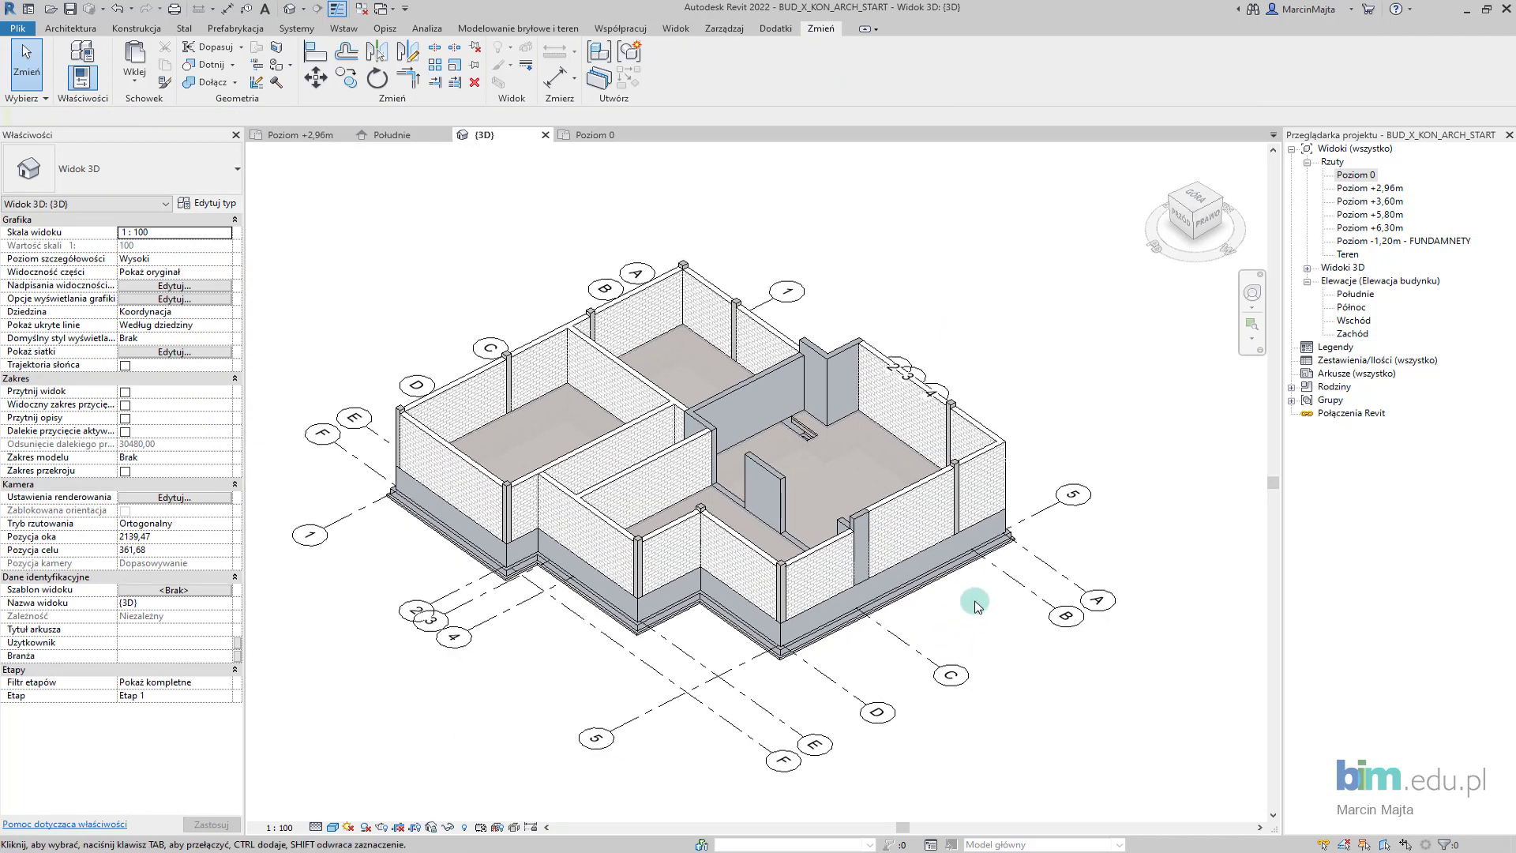